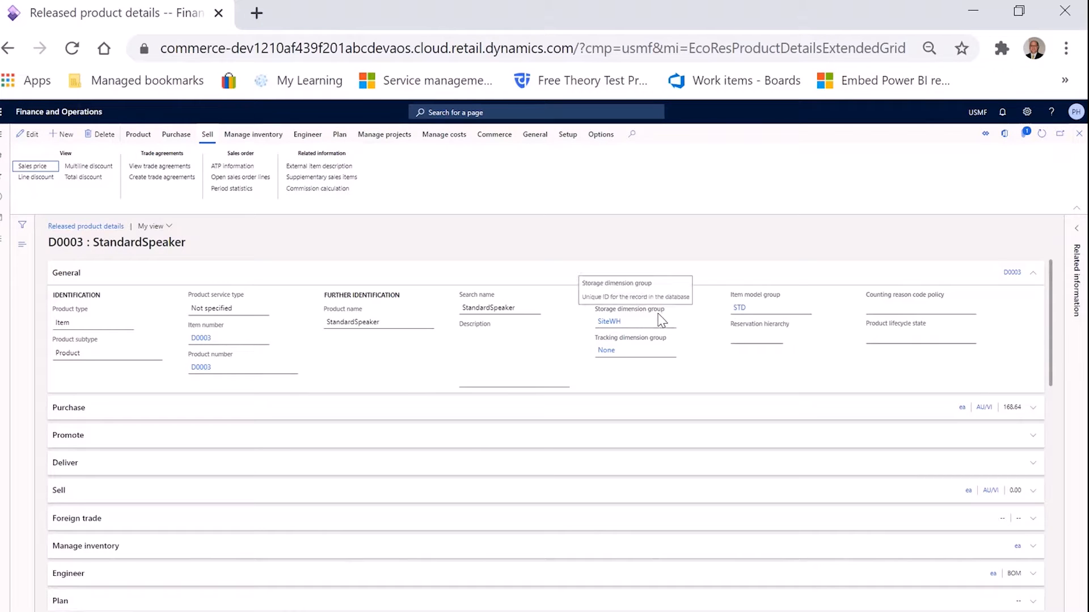
Step: Check the on-hand inventory of item D0003 StandardSpeaker by site and warehouse, and return to the product details
mouse_move(646, 324)
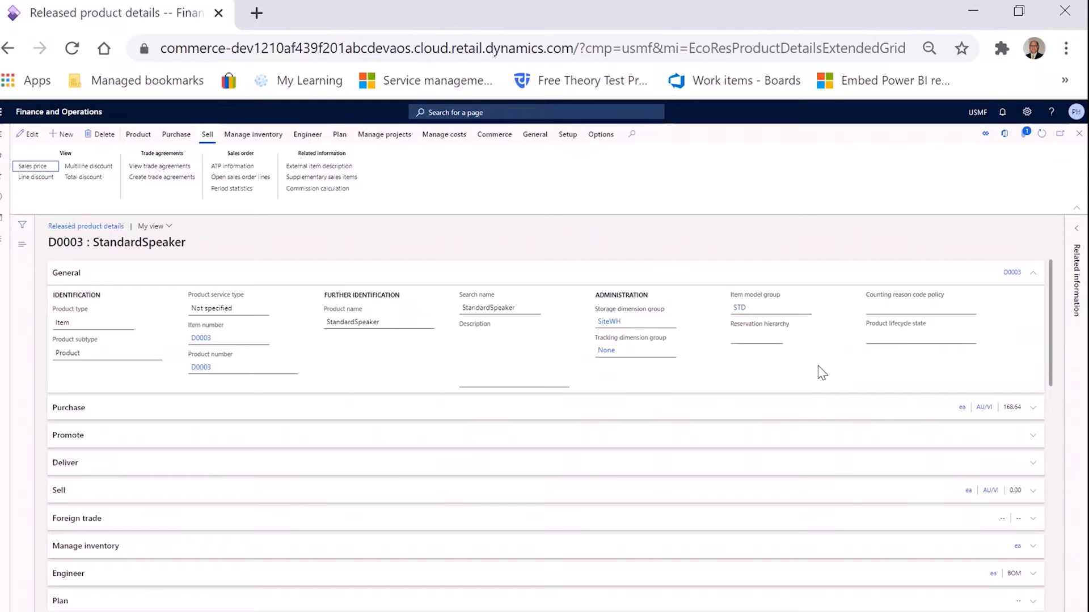
click(257, 136)
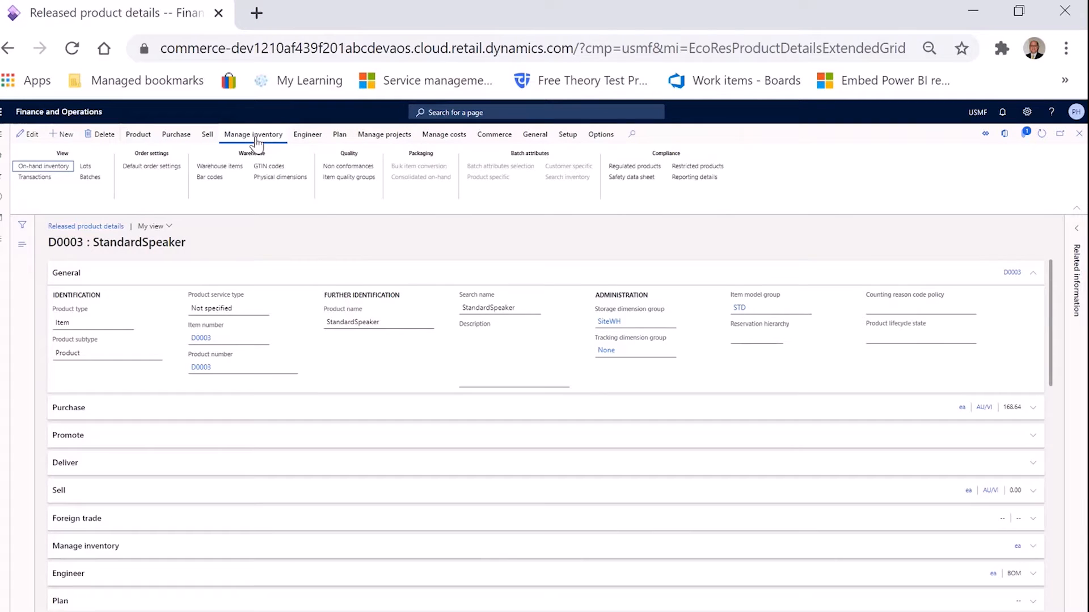
click(55, 169)
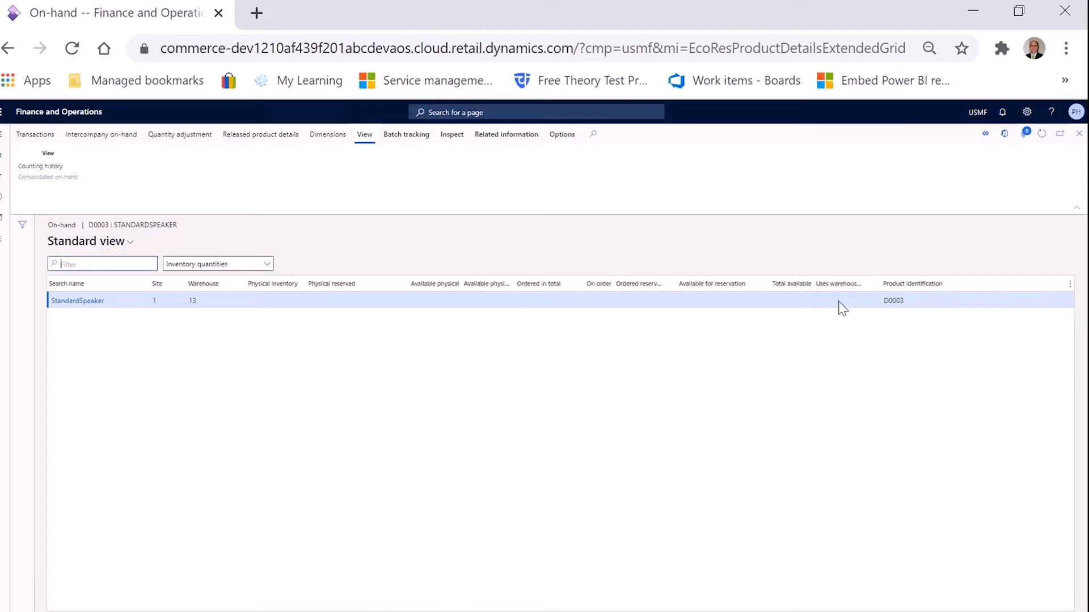
click(1078, 135)
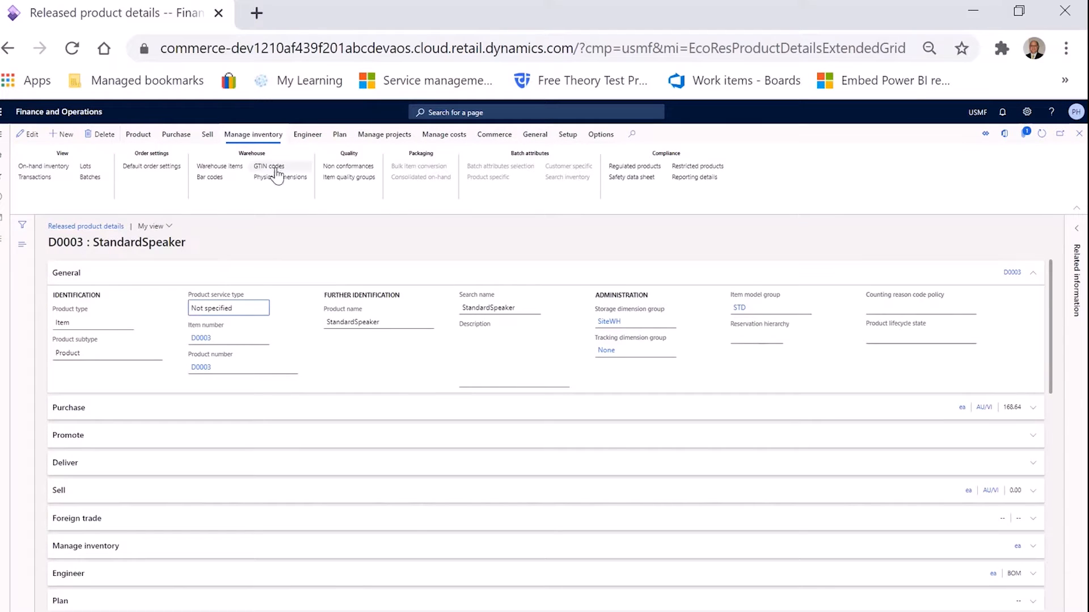
Step: Review the BOM version and bill of materials lines of StandardSpeaker, and return to the product details
click(303, 137)
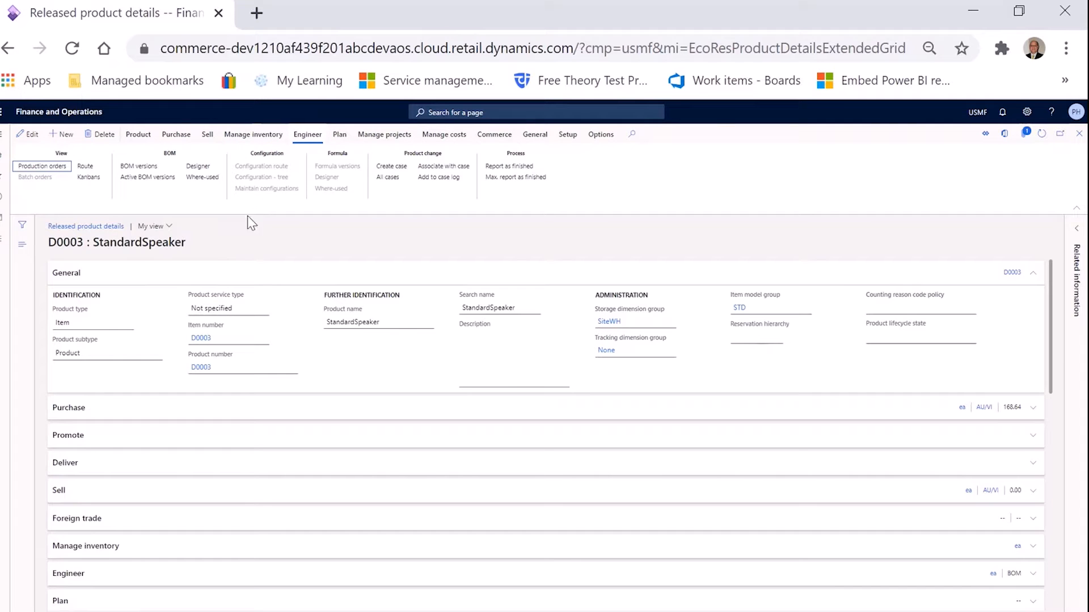
click(137, 168)
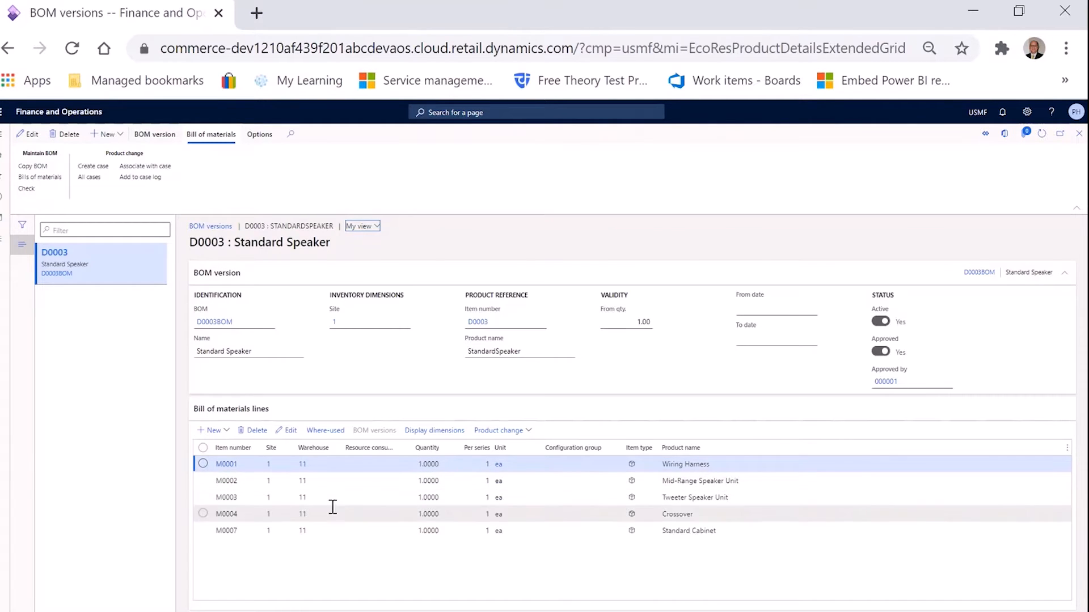
mouse_move(295, 498)
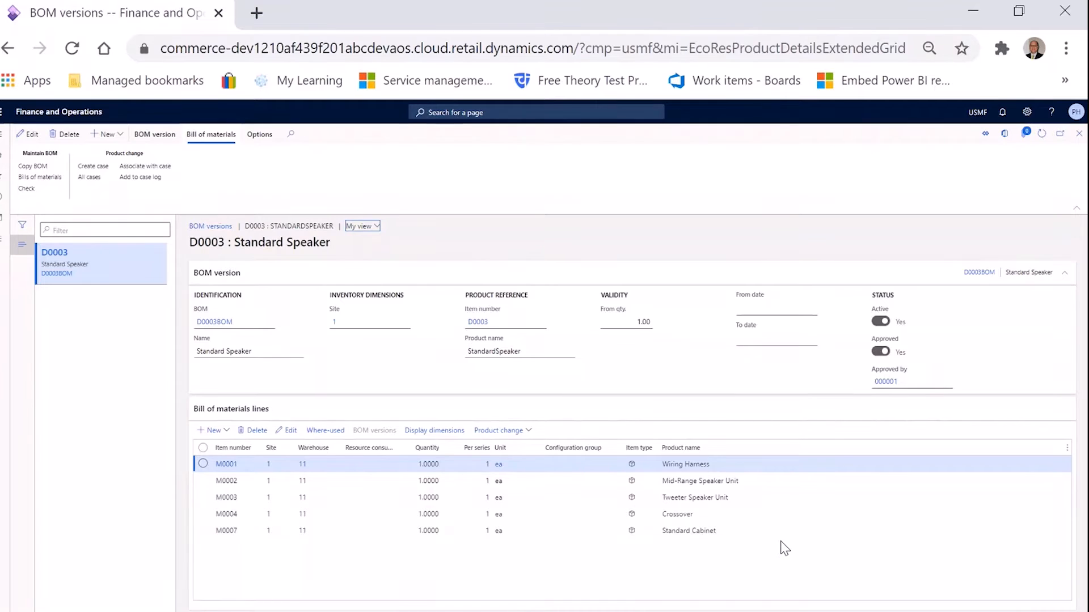
click(1078, 134)
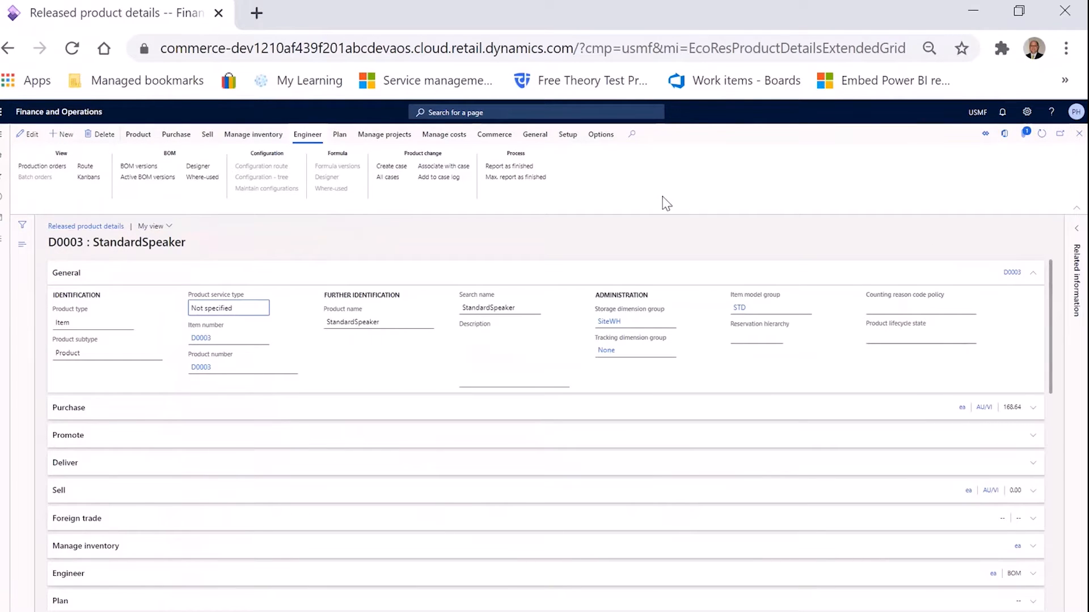
Step: Review the general, setup and time details of the Assembly operation in StandardSpeaker's production route, and close the route
click(91, 168)
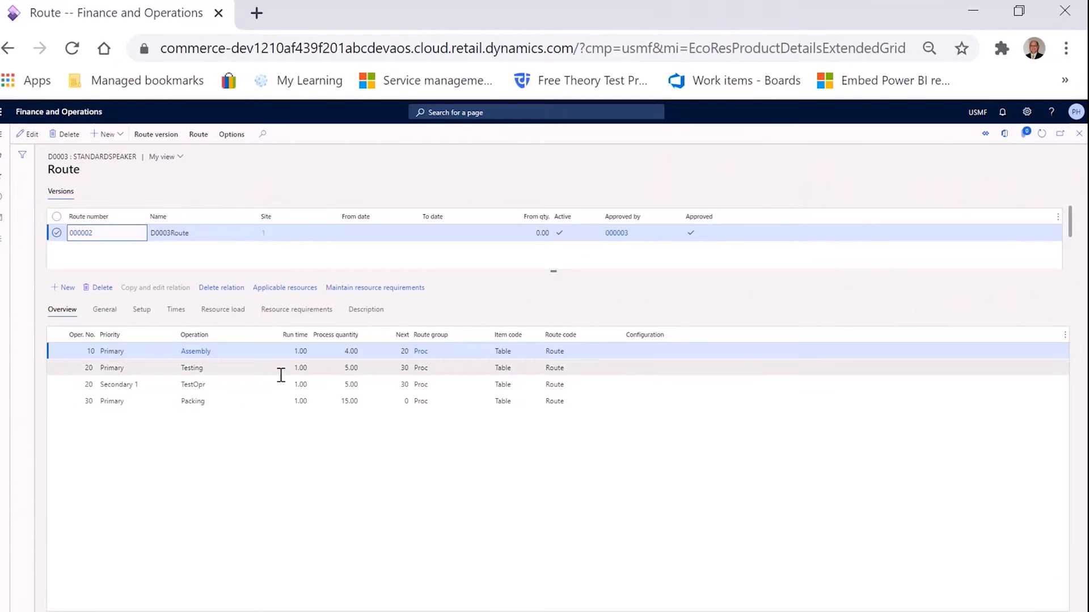
click(101, 311)
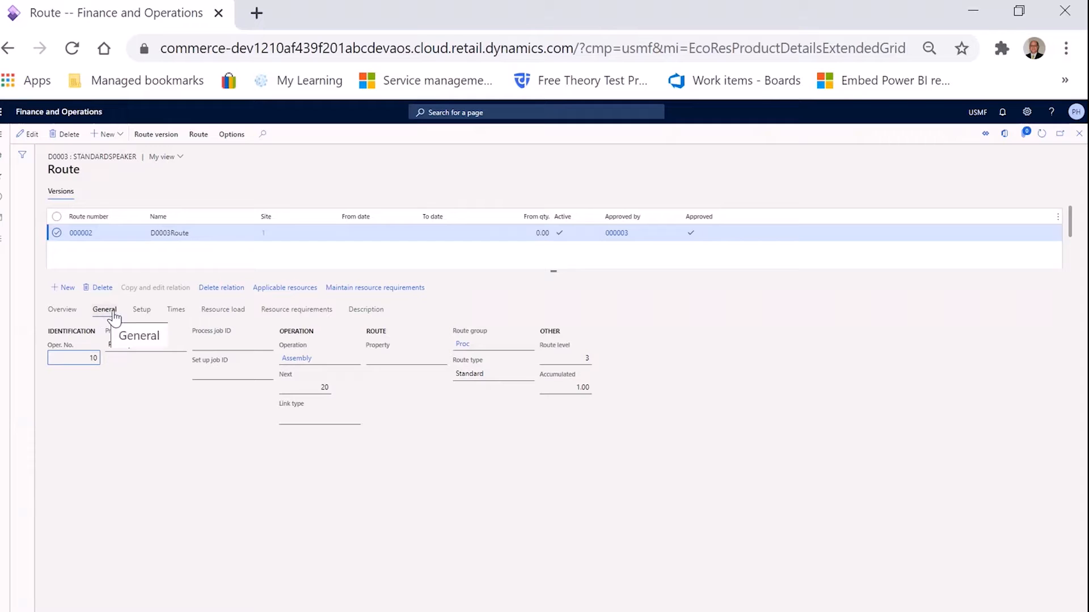
click(139, 312)
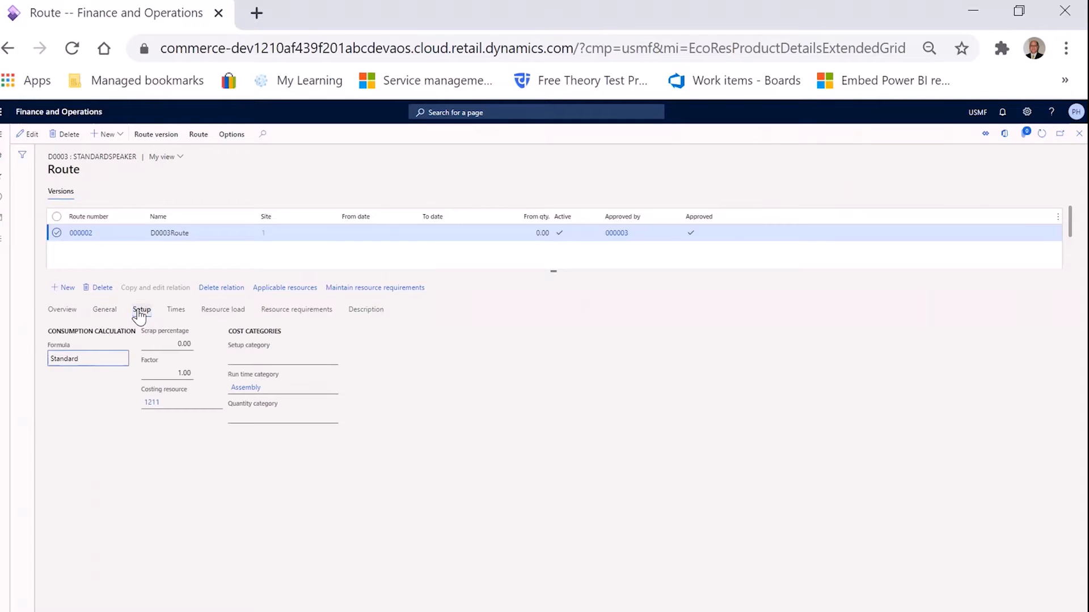
click(178, 313)
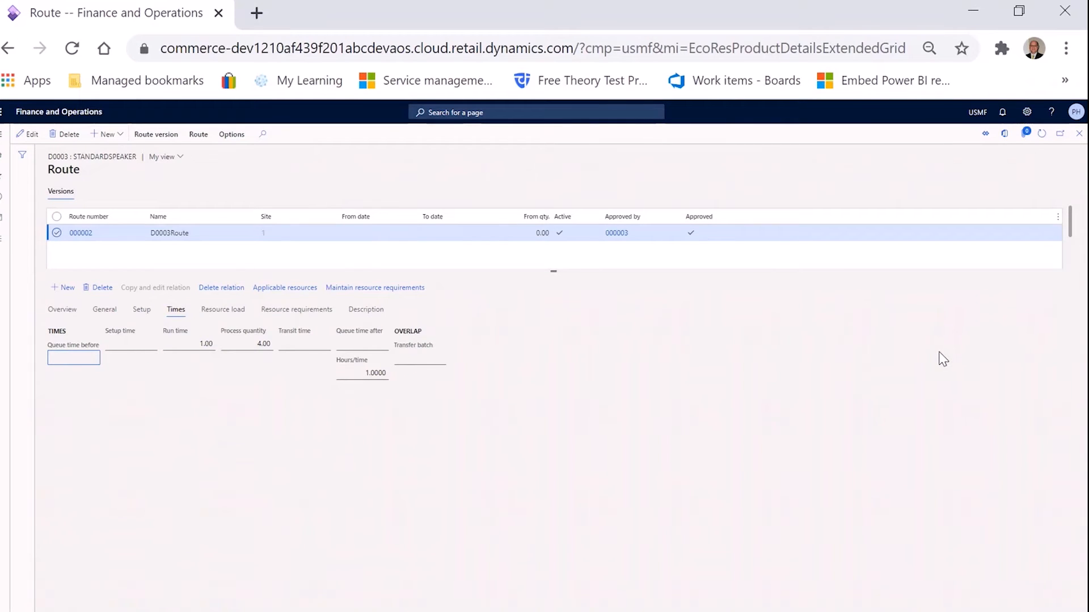
click(1078, 135)
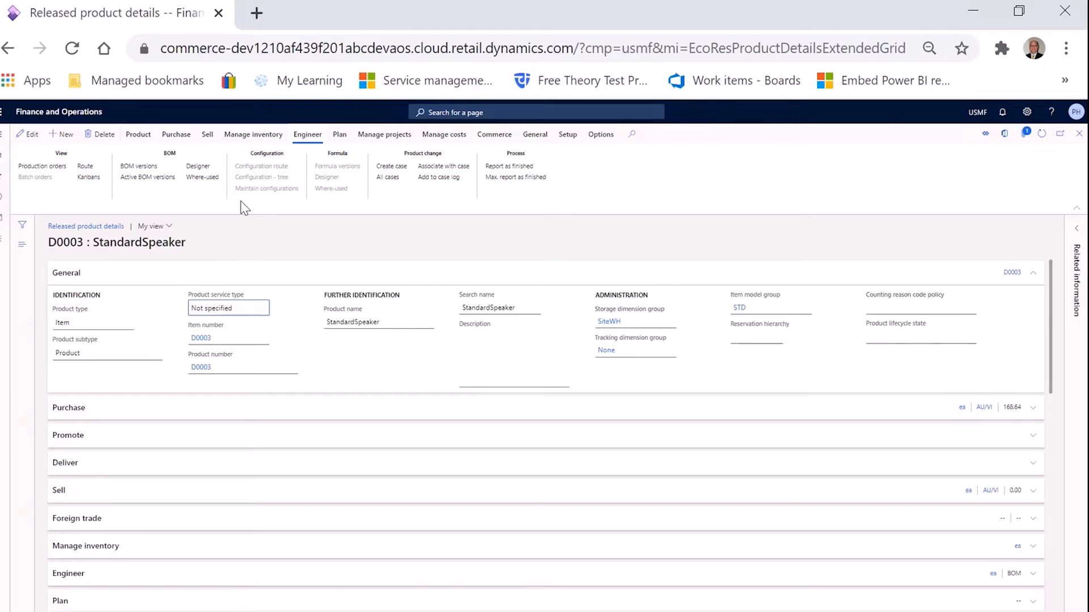
Step: Enter a demand forecast line for StandardSpeaker with model CurrentF and a sales quantity of 200, and save it
click(340, 136)
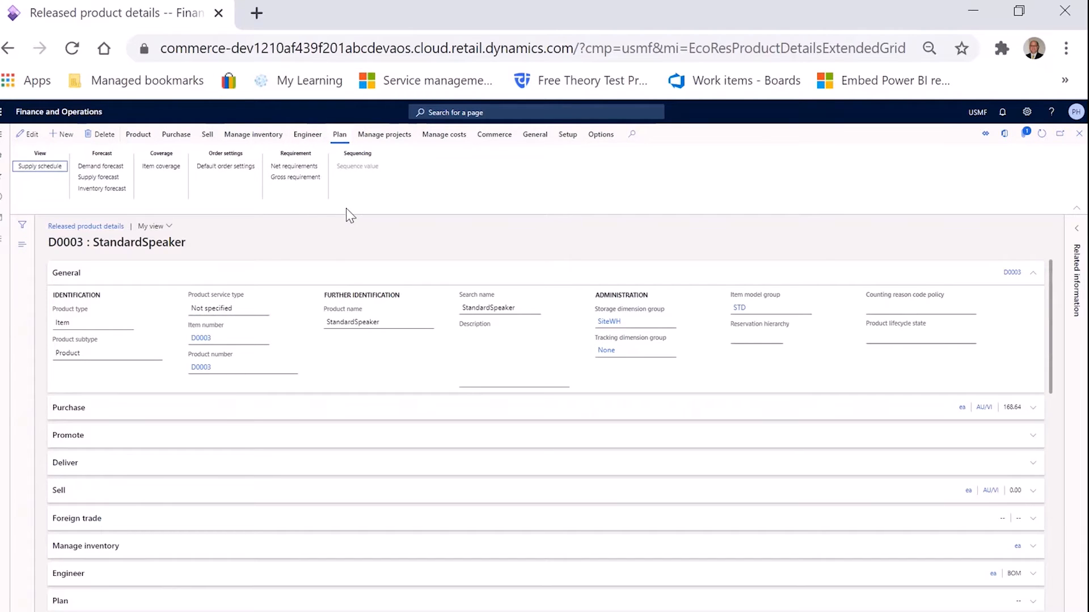
click(113, 169)
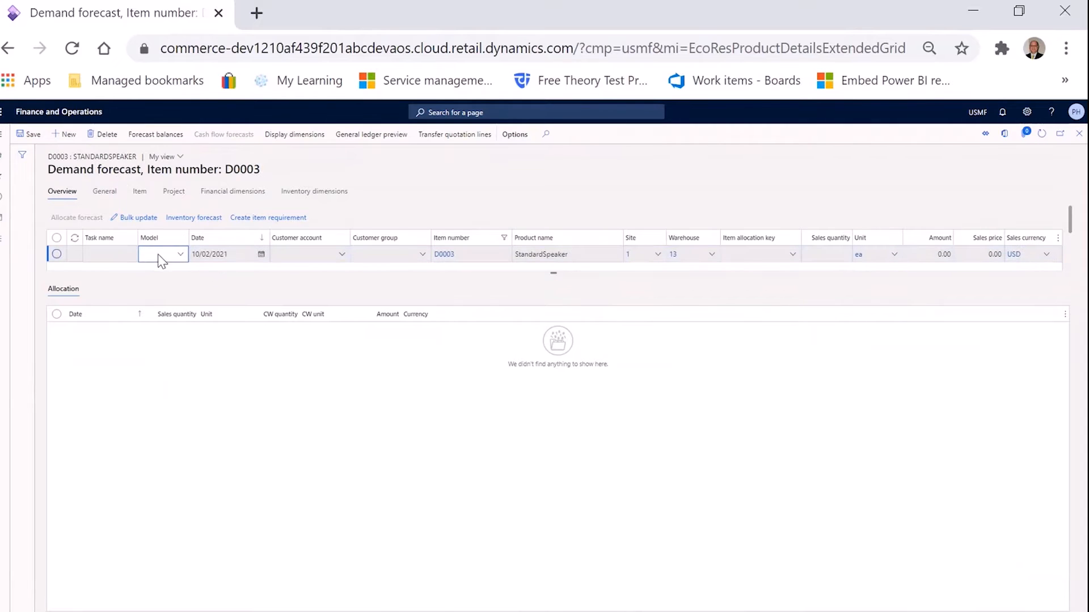
click(181, 255)
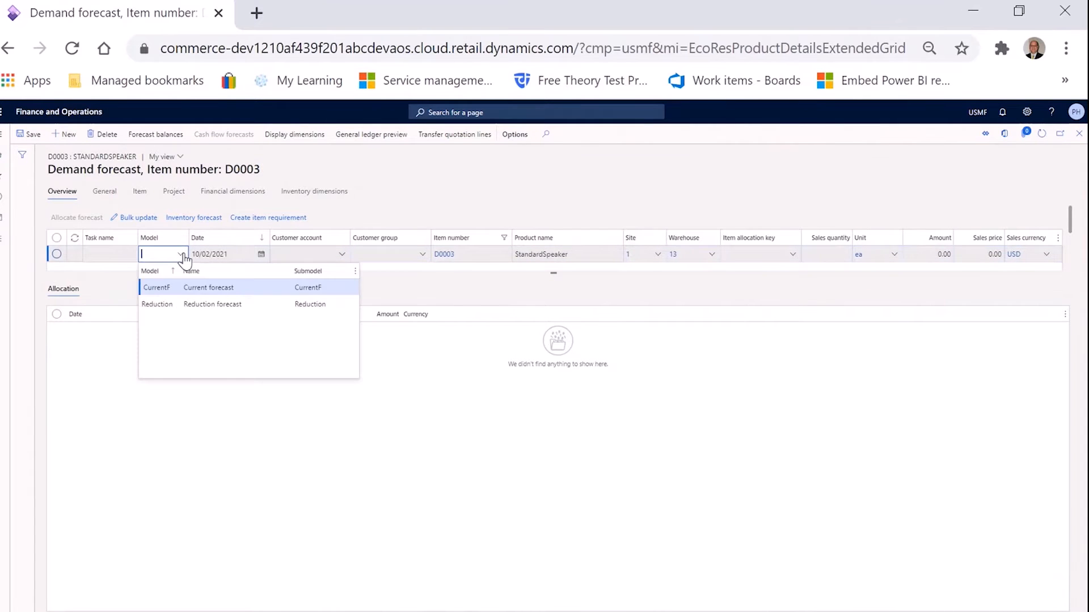
click(178, 292)
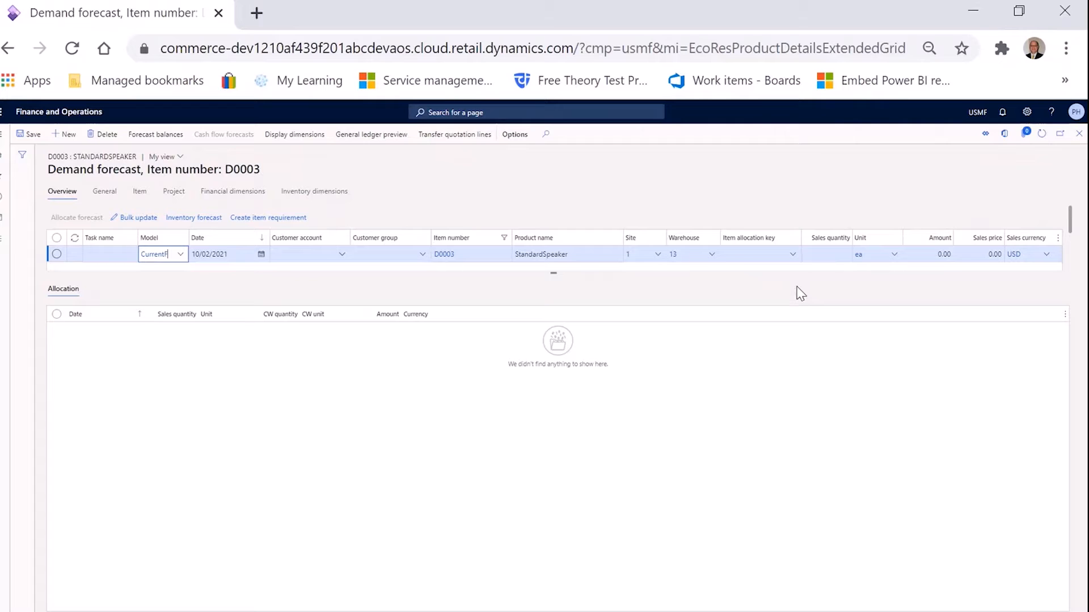
click(844, 253)
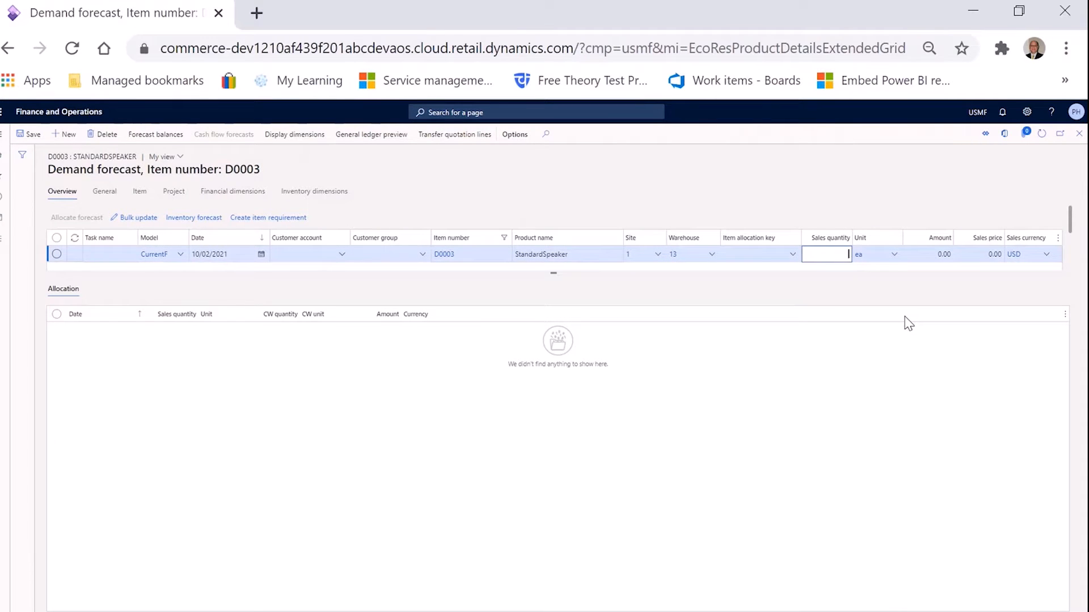
key(Tab)
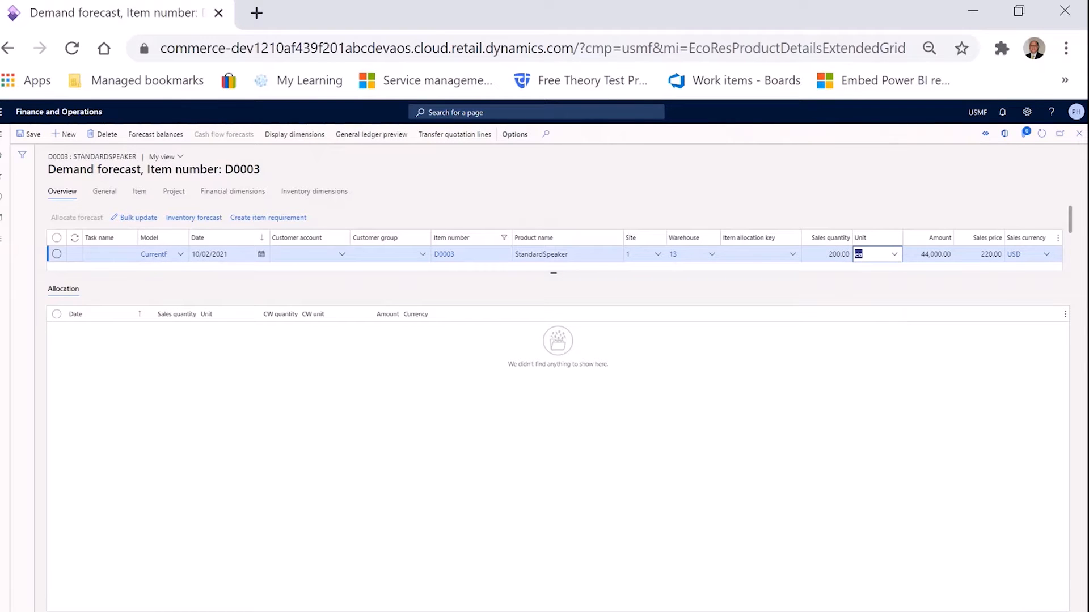
click(34, 135)
Step: Allocate the demand forecast by Period, per 1 month, with end date 10/02/2022, and return to the product details
click(85, 221)
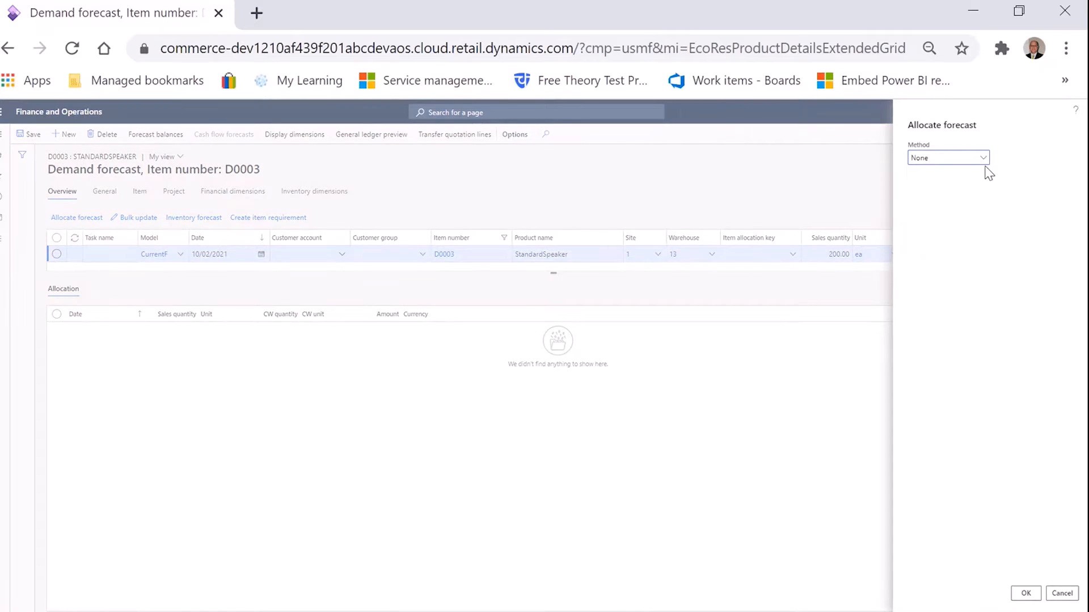
click(981, 159)
click(962, 192)
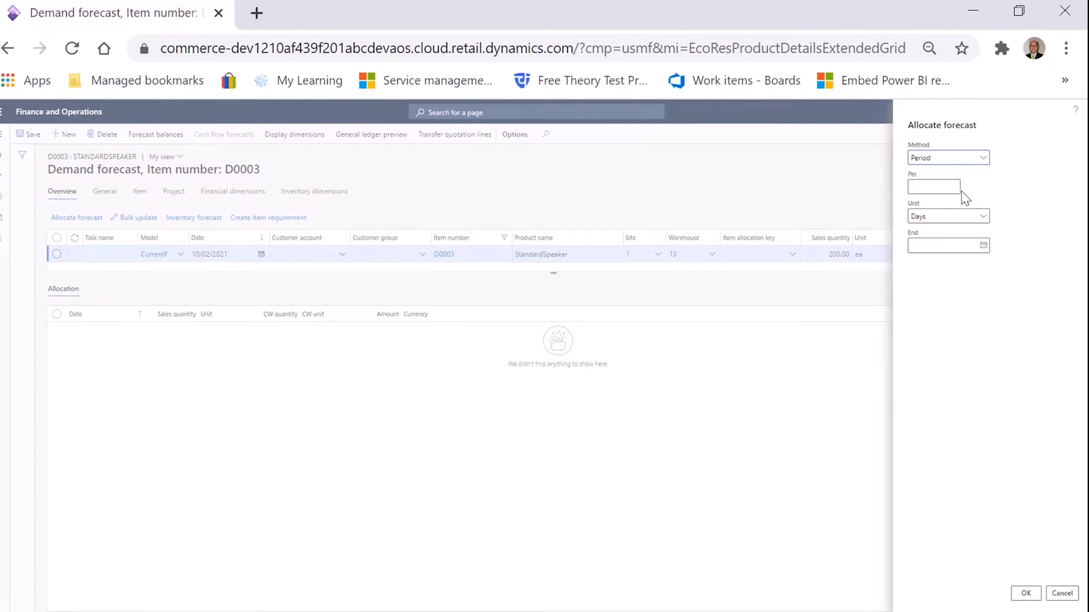
click(943, 186)
click(981, 221)
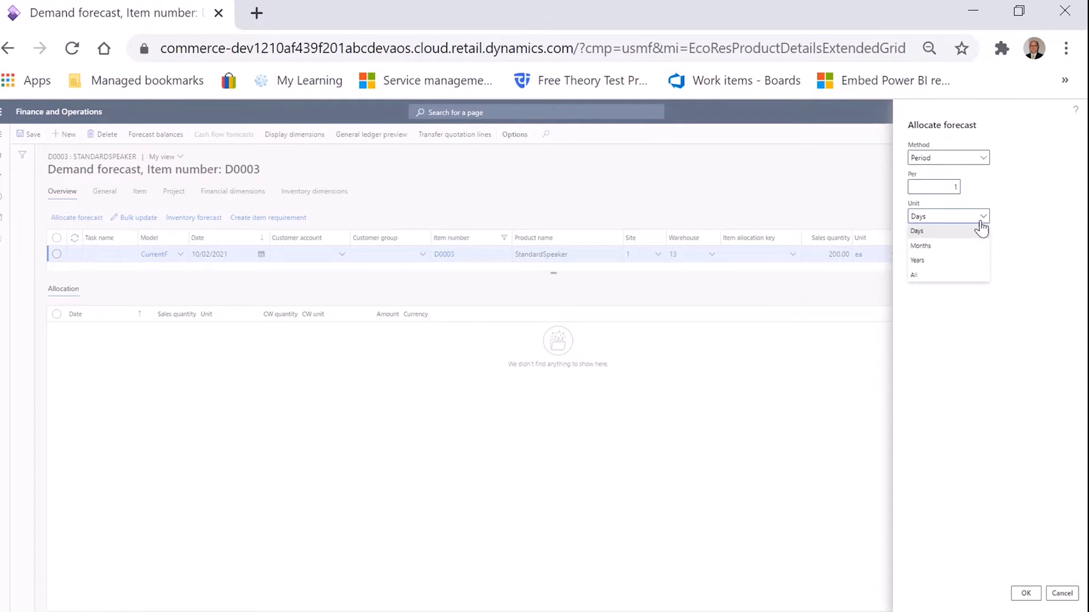
click(944, 246)
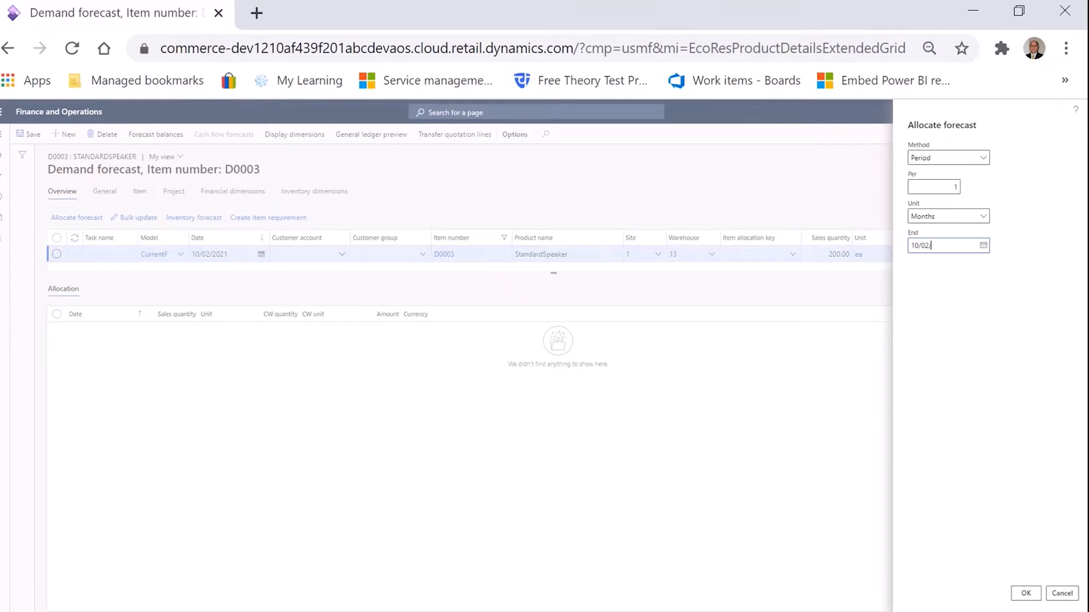
text(022)
click(1036, 595)
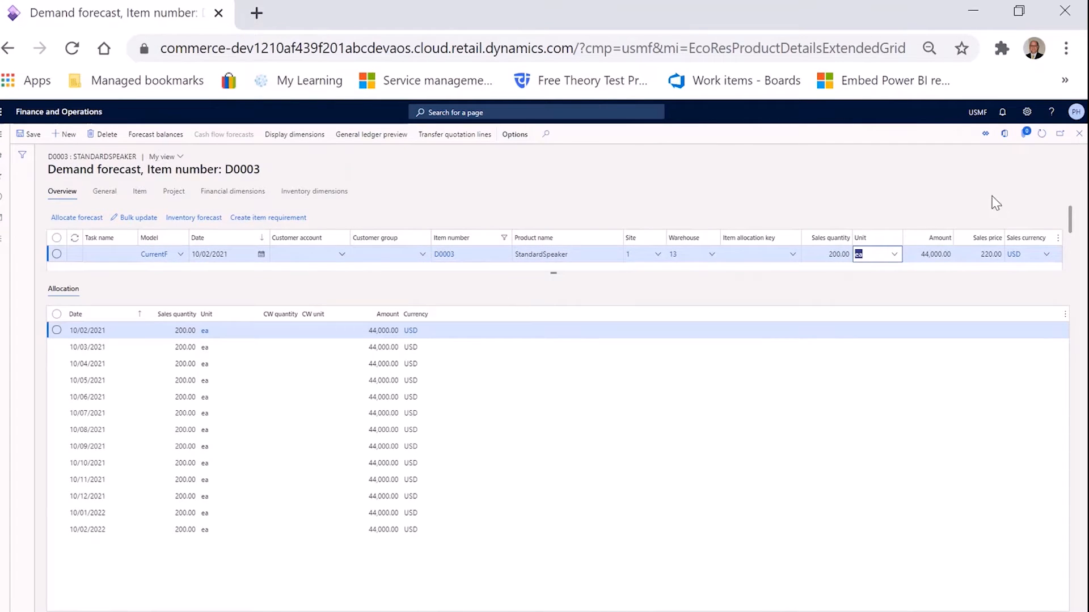
click(1079, 134)
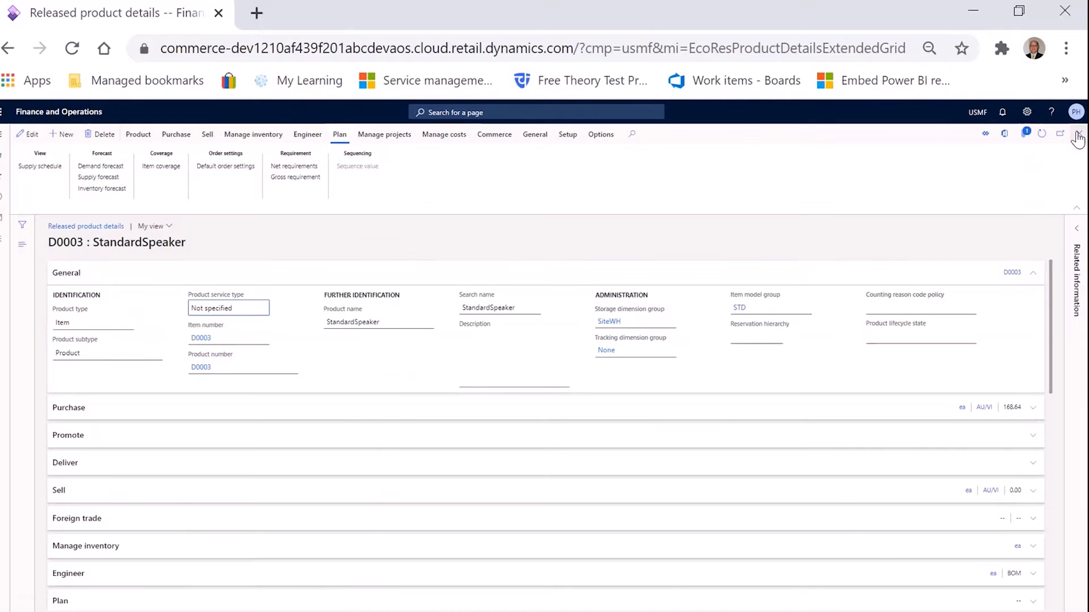
Step: Examine StandardSpeaker's inventory statement and KPIs, including the date interval codes and the monthly figures in the inventory value chart
click(443, 142)
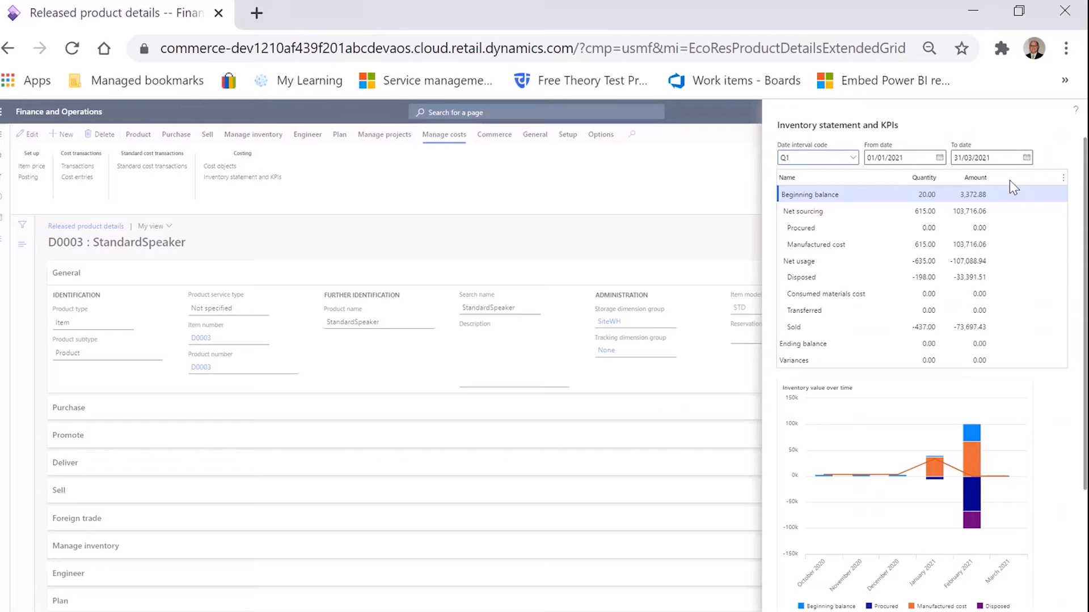
click(853, 161)
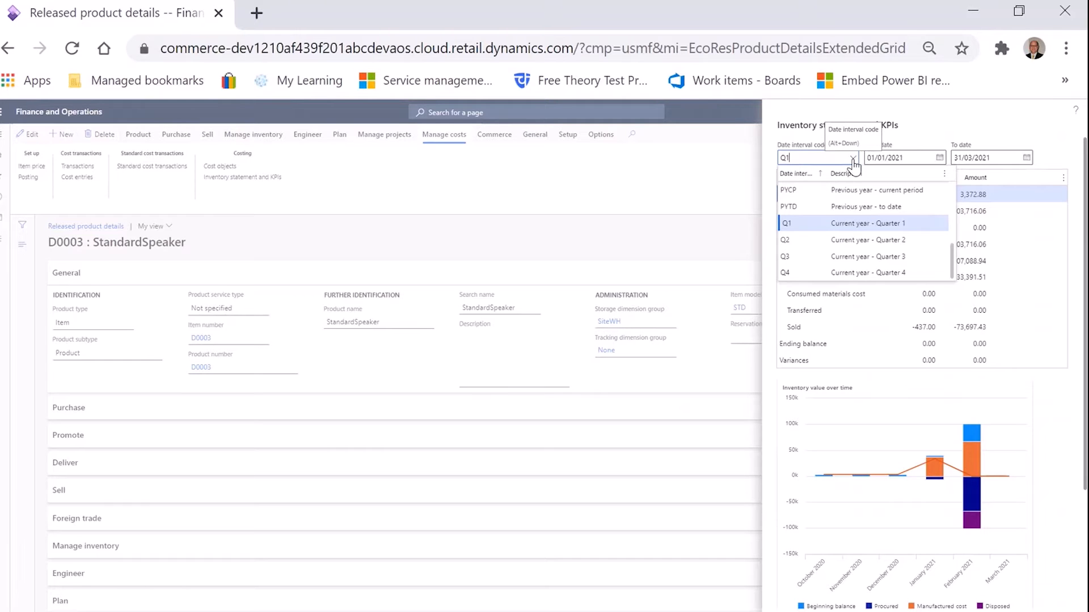
click(853, 161)
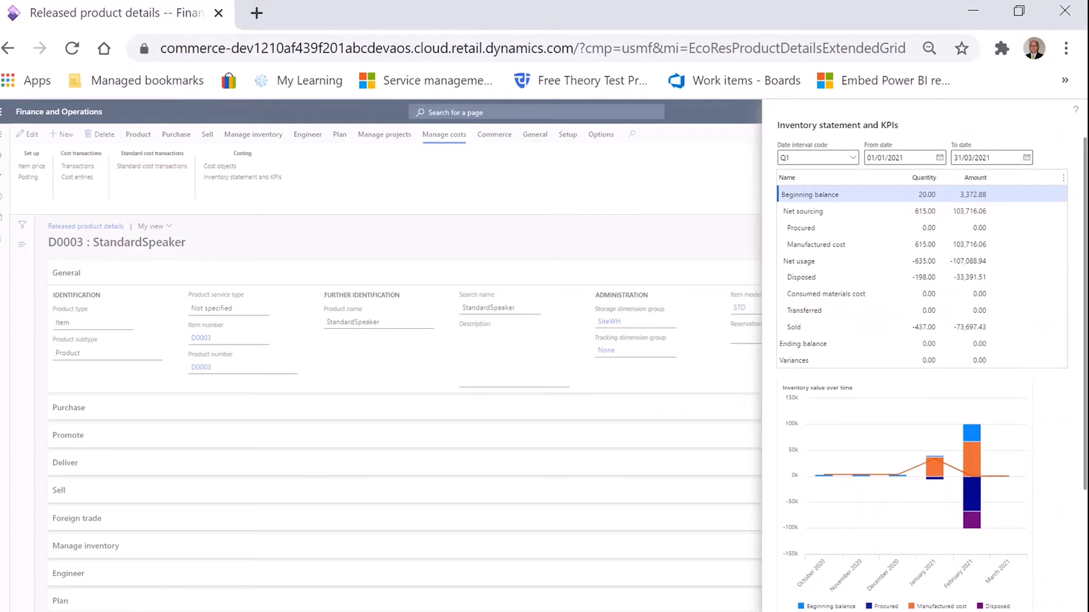
scroll(1085, 284, down, 3)
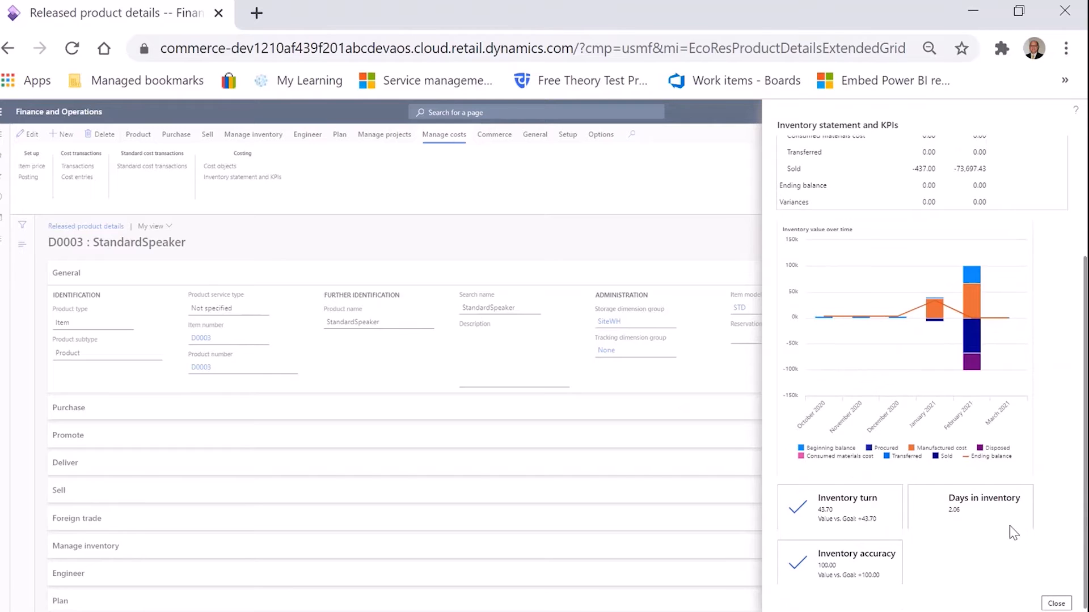
mouse_move(968, 304)
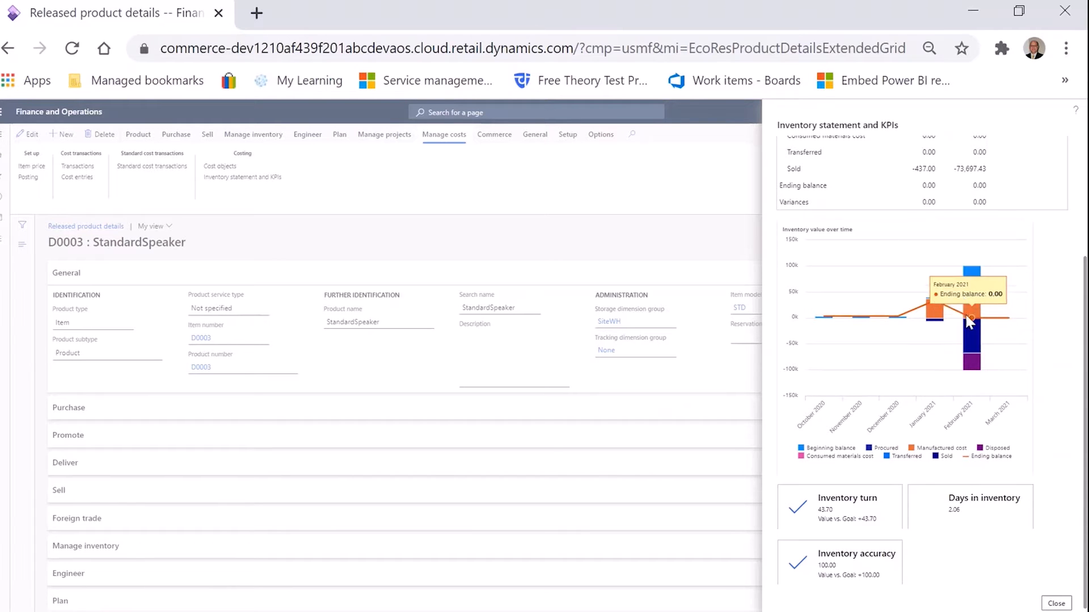
mouse_move(830, 318)
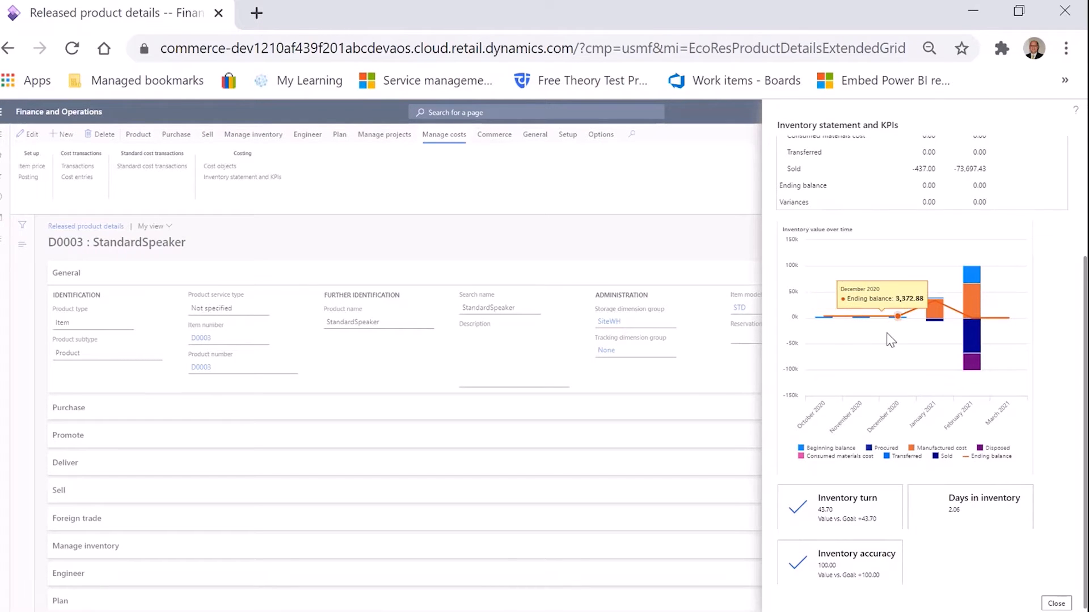
mouse_move(974, 356)
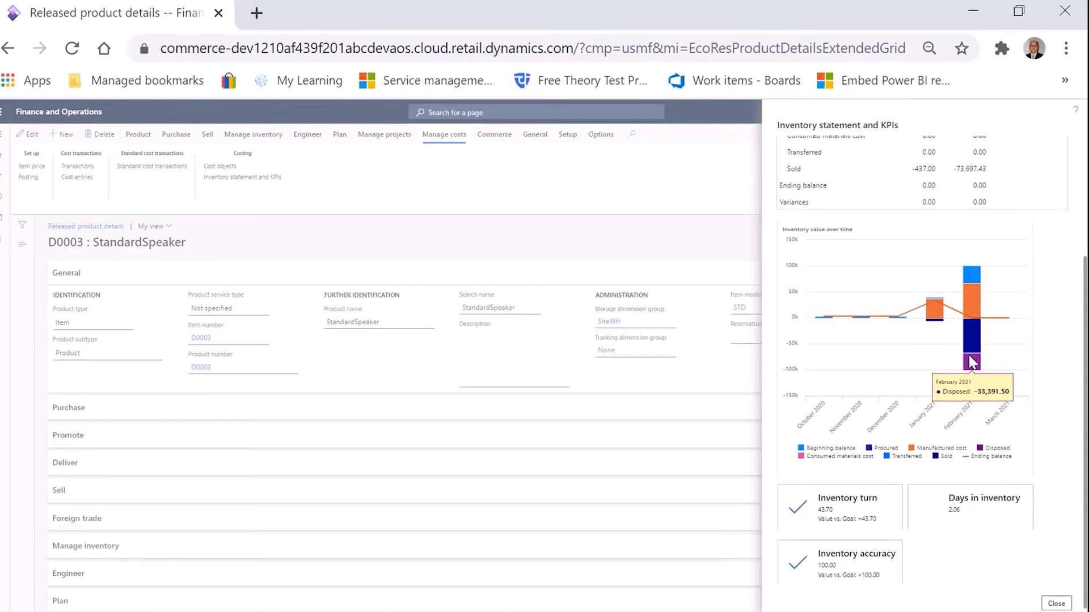
mouse_move(977, 278)
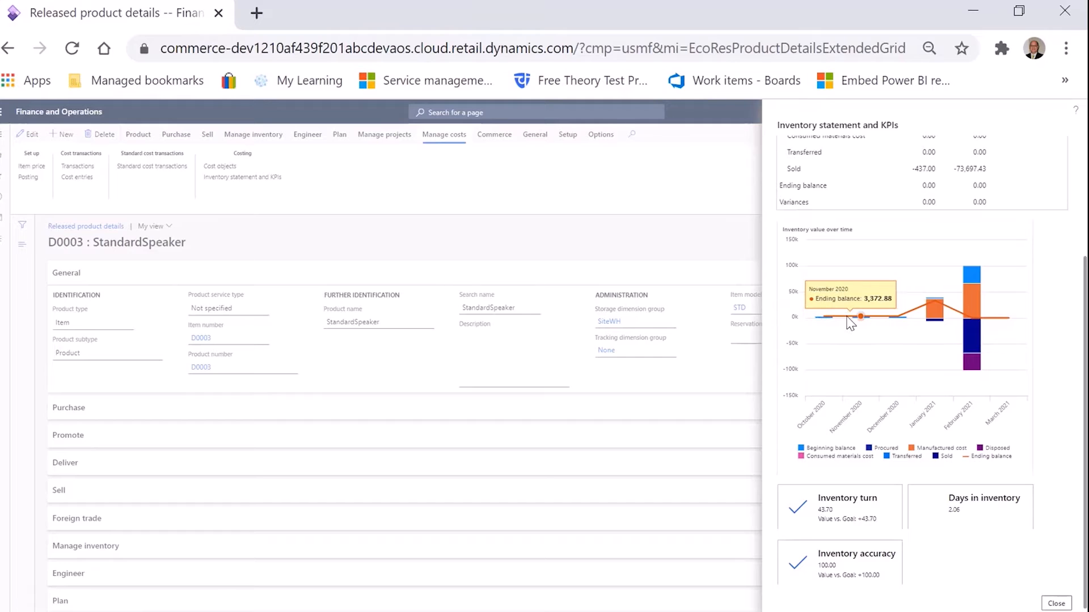
mouse_move(897, 318)
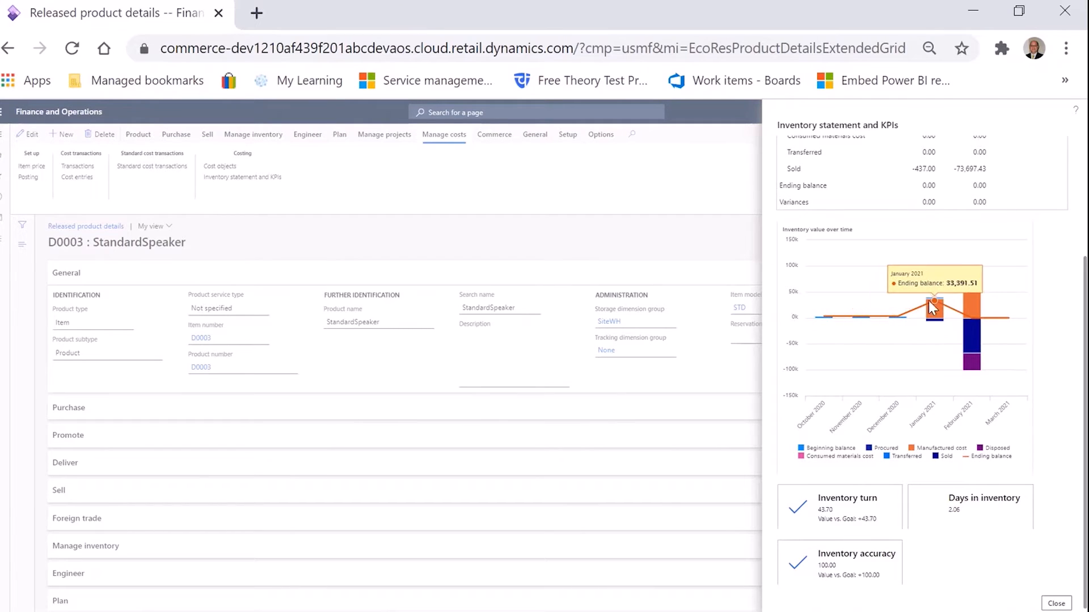
mouse_move(998, 321)
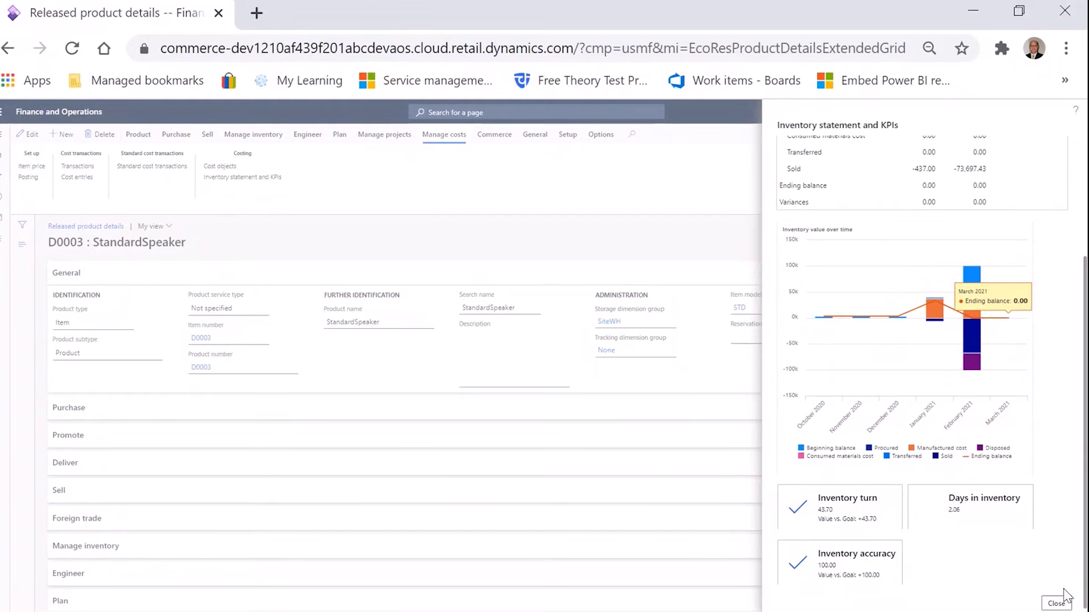
Step: Close the inventory statement and StandardSpeaker's released product pages, and open the Master planning workspace
click(1055, 604)
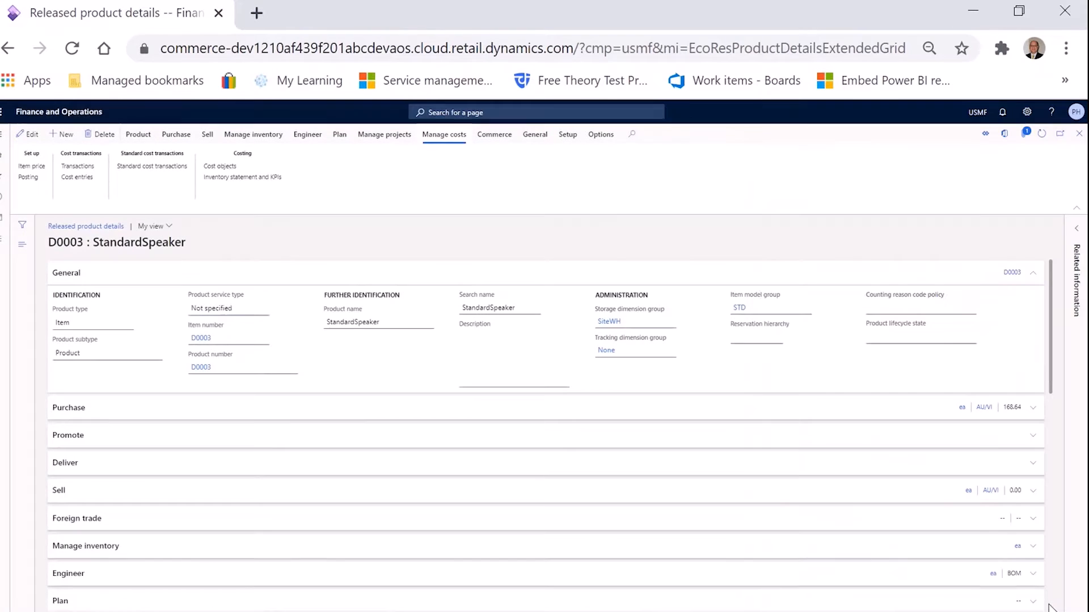
click(1079, 136)
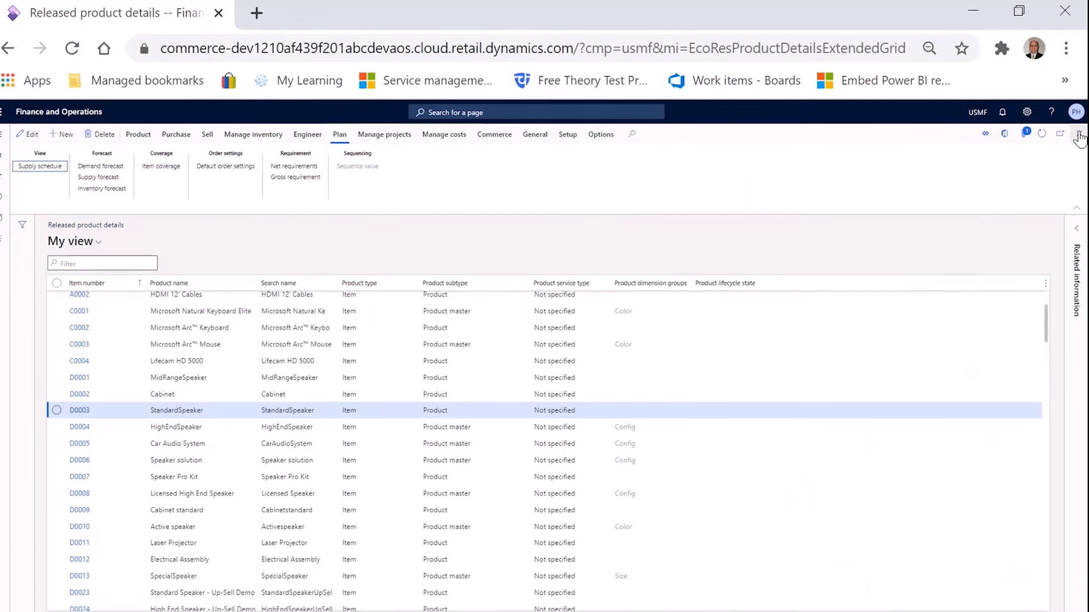
click(1079, 136)
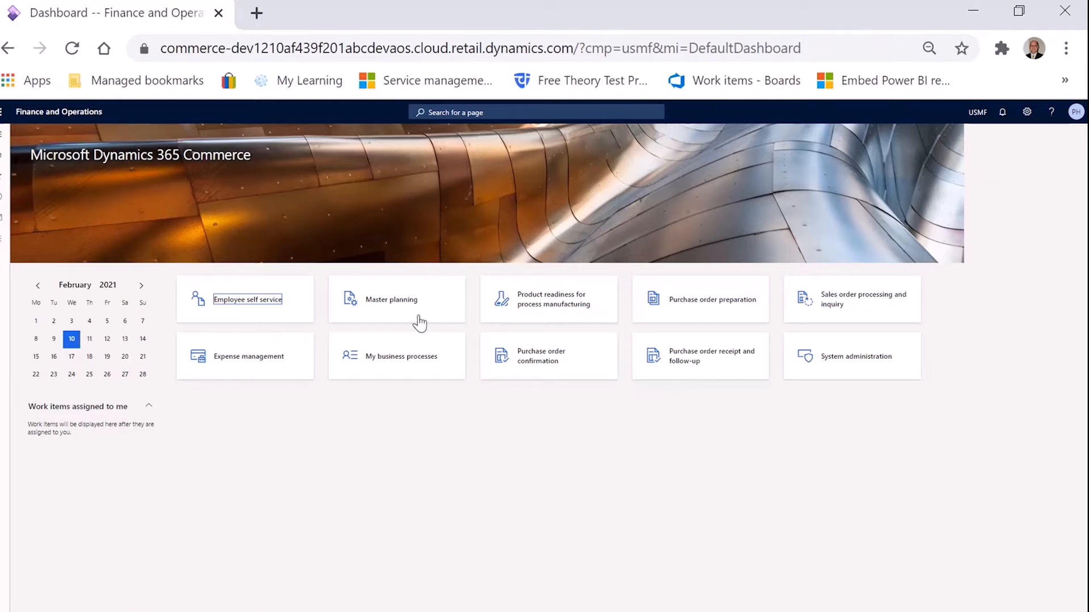
click(382, 301)
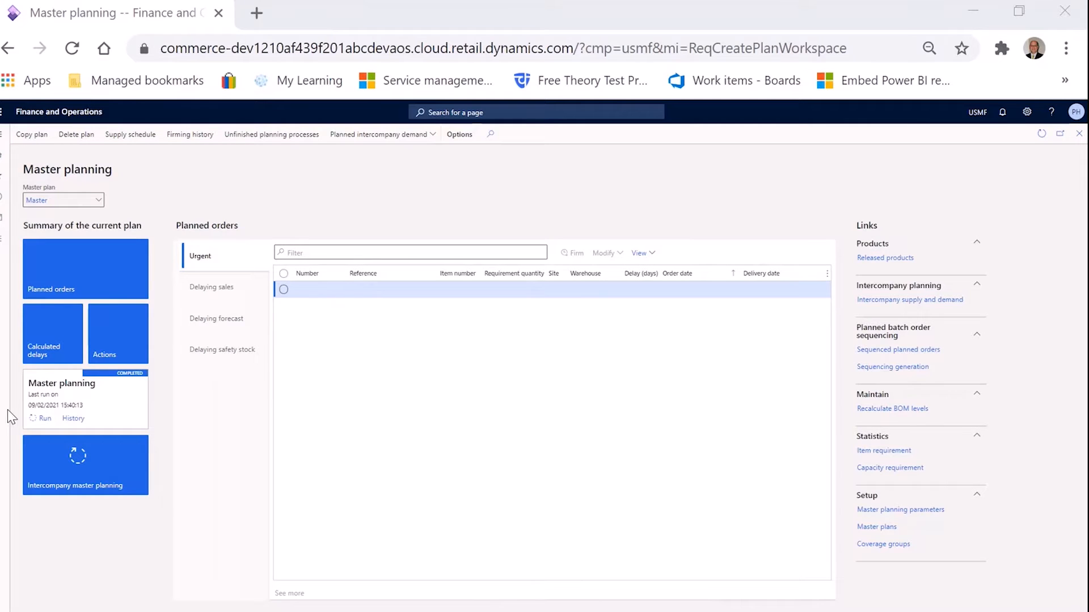
Step: Run master planning for the Master plan, limited to item D0003, and refresh the planned orders
click(43, 419)
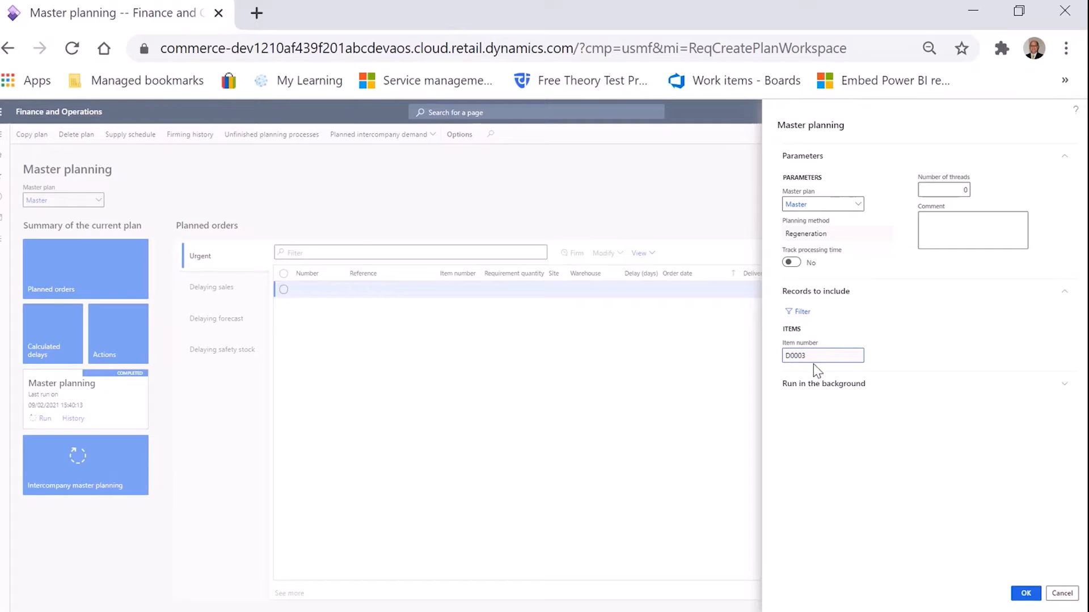
mouse_move(1034, 608)
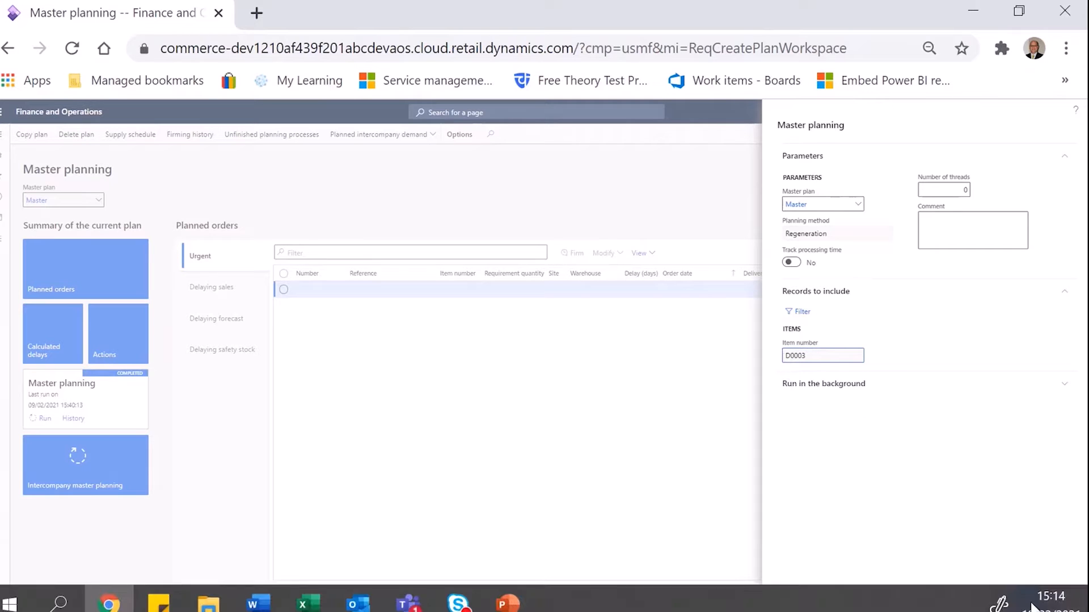
click(1027, 594)
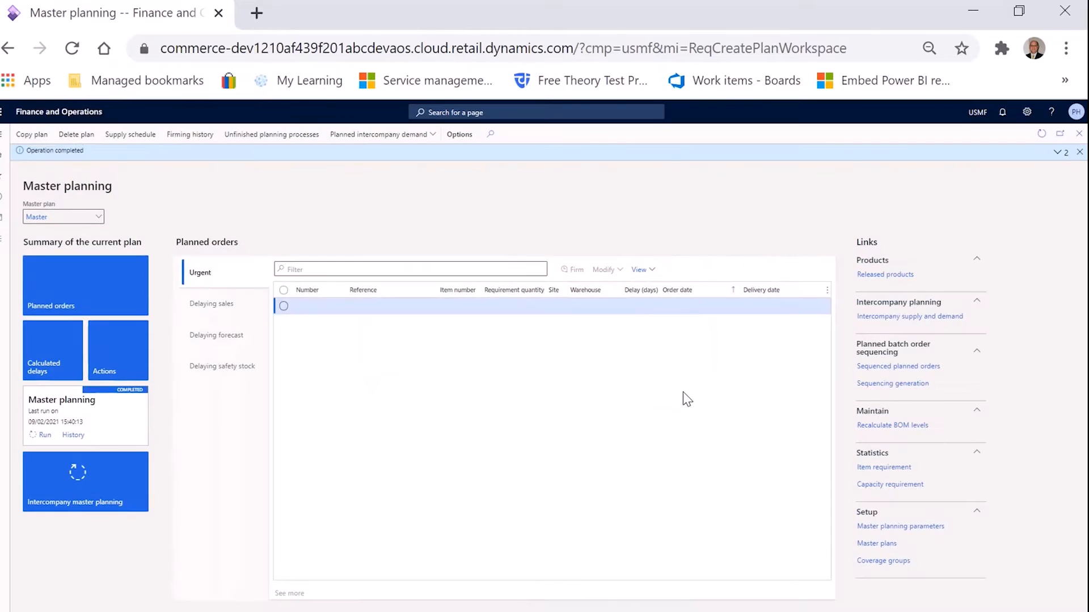
click(1041, 136)
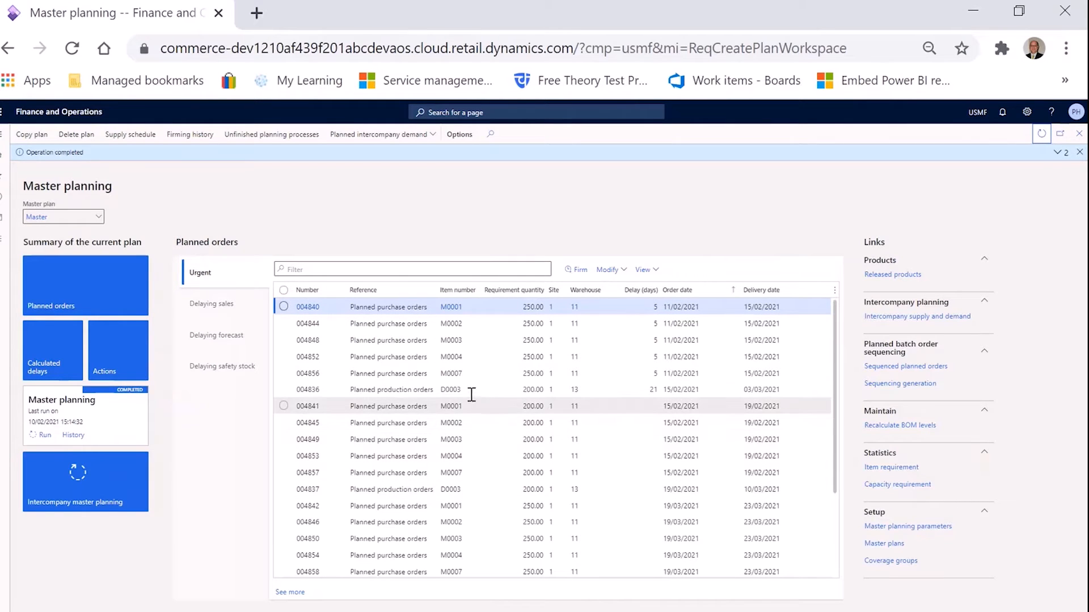
Step: Firm StandardSpeaker's planned production order with order date 15/02/2021 from the full planned orders list
mouse_move(474, 388)
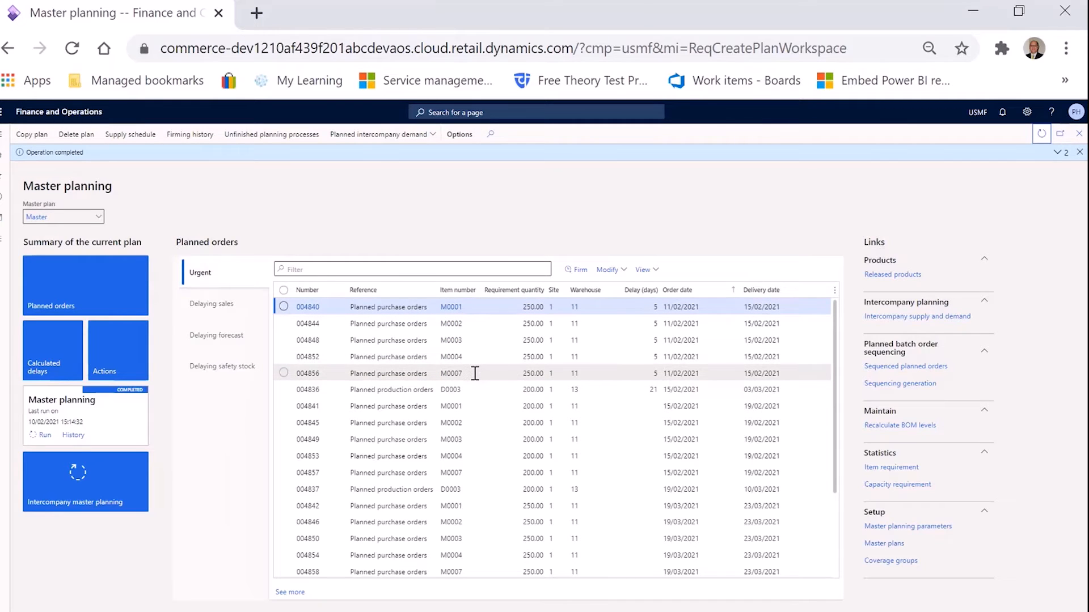
click(76, 300)
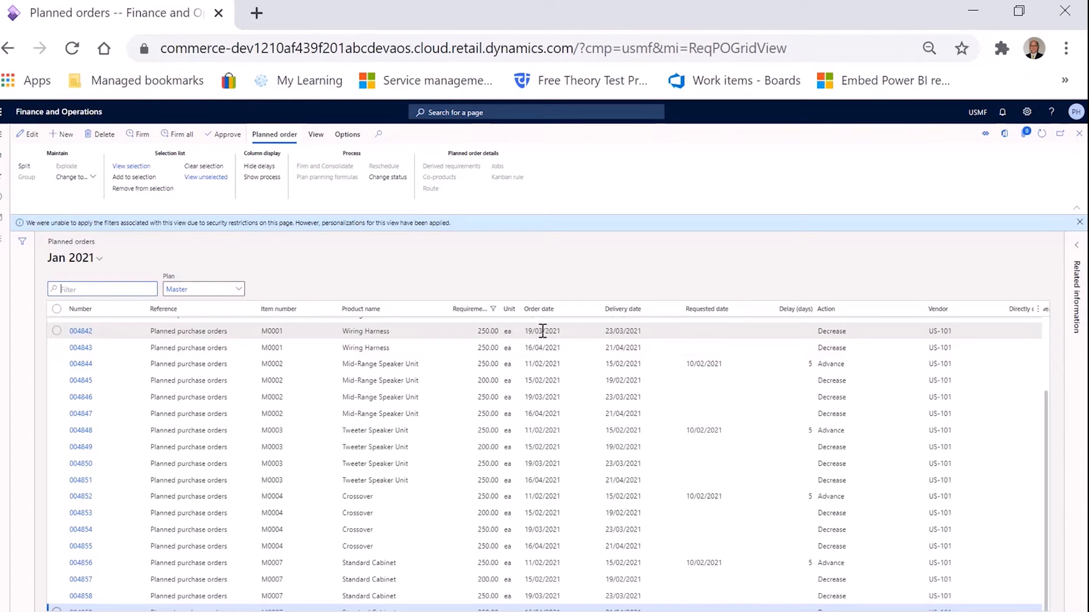
scroll(452, 394, up, 2)
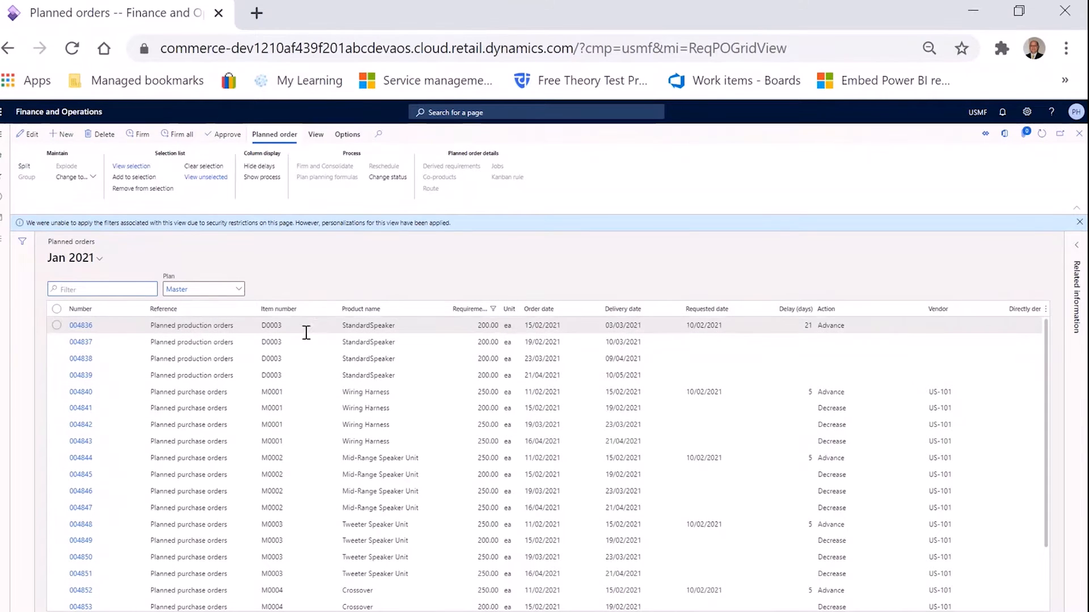
click(56, 325)
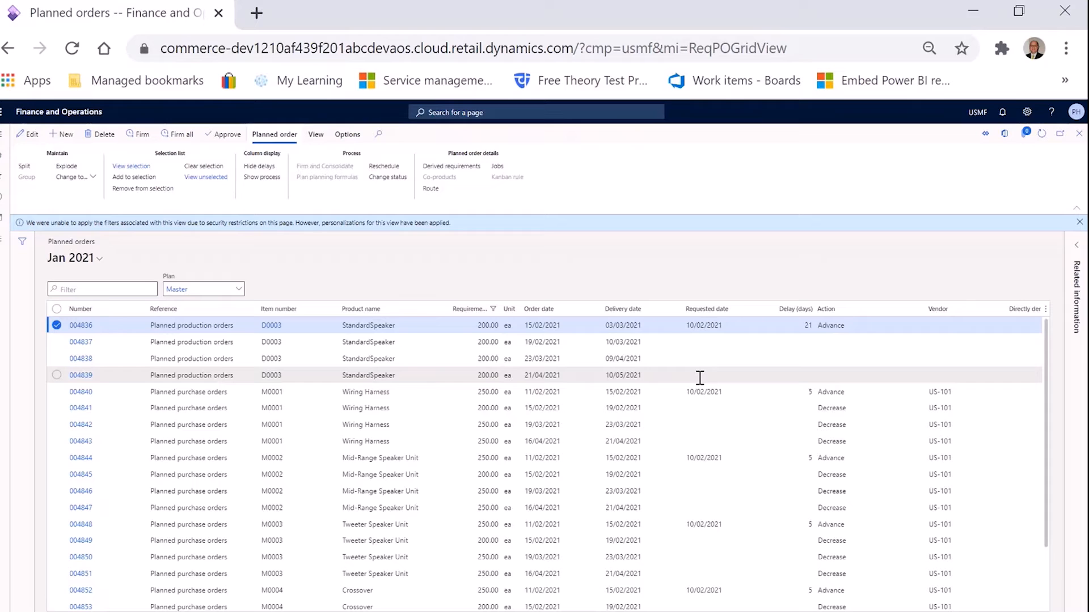
click(142, 134)
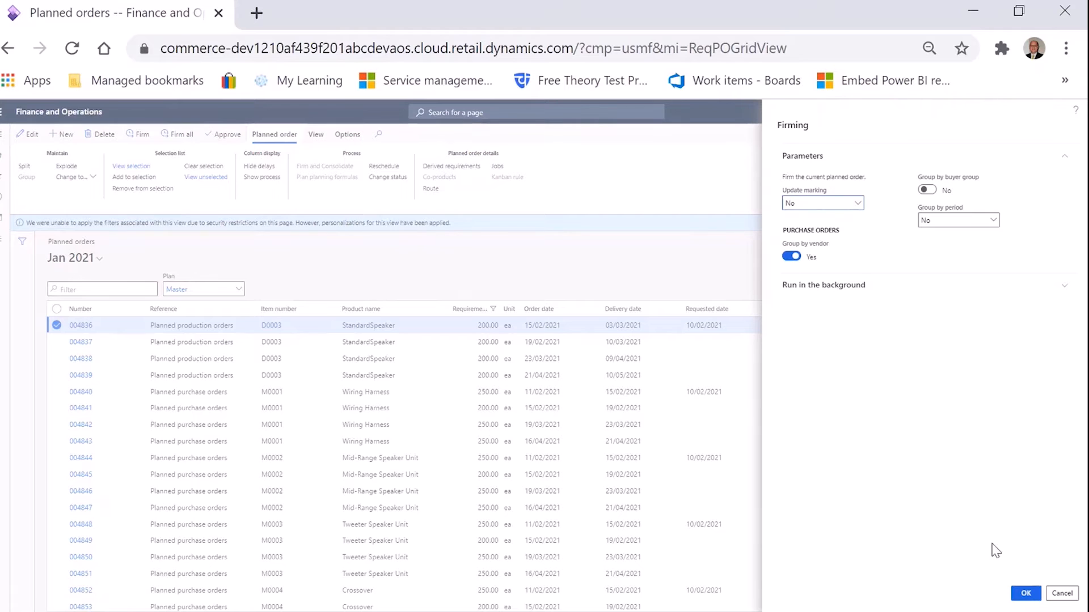
click(1020, 597)
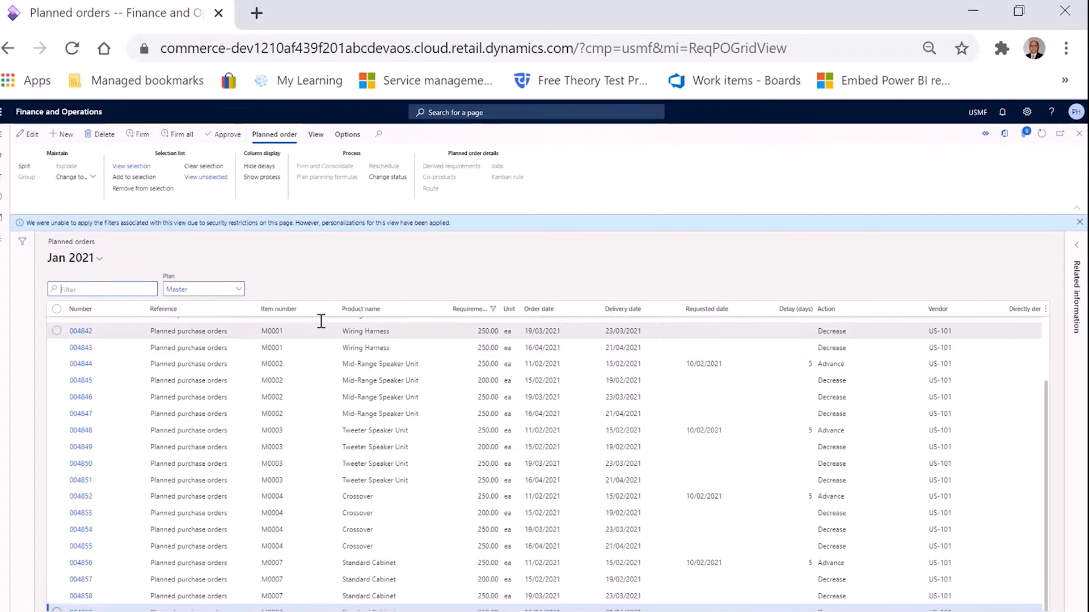
scroll(463, 432, up, 2)
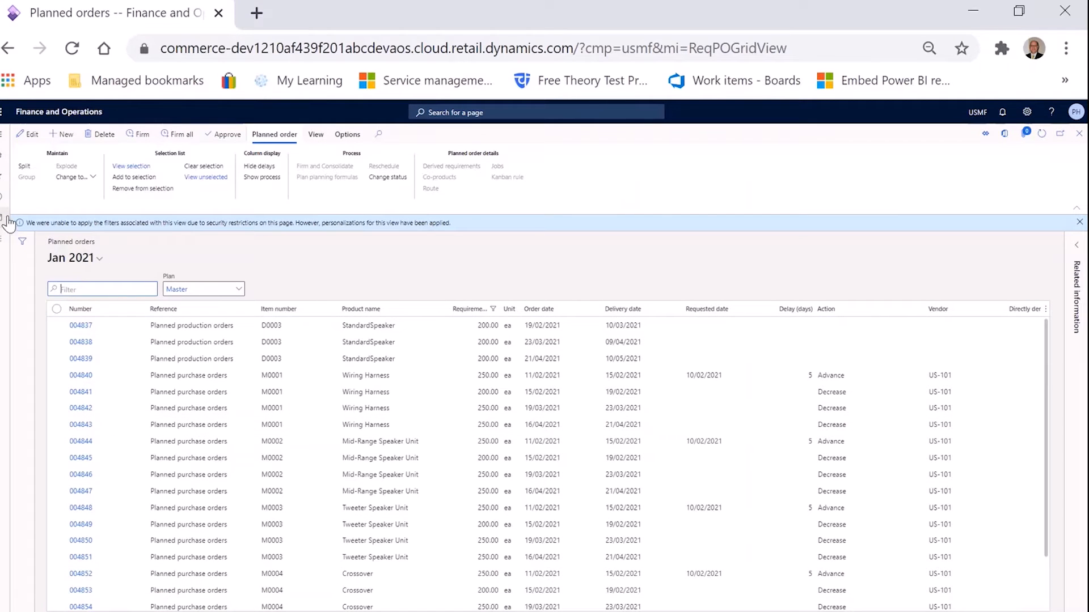
Step: Open the list of all production orders in Production control
click(4, 241)
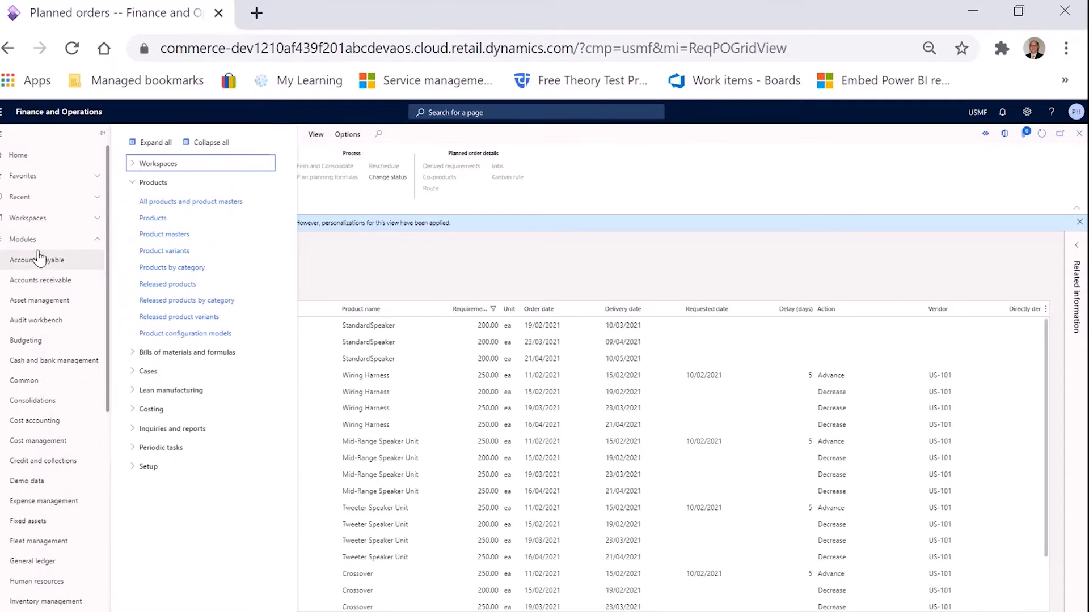
scroll(23, 431, down, 5)
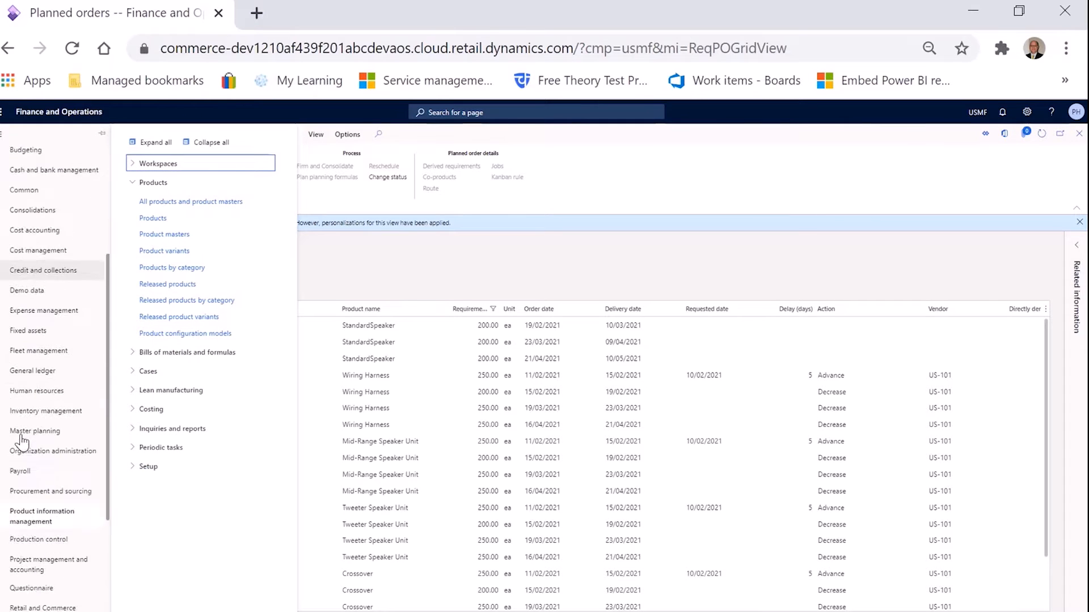
click(40, 432)
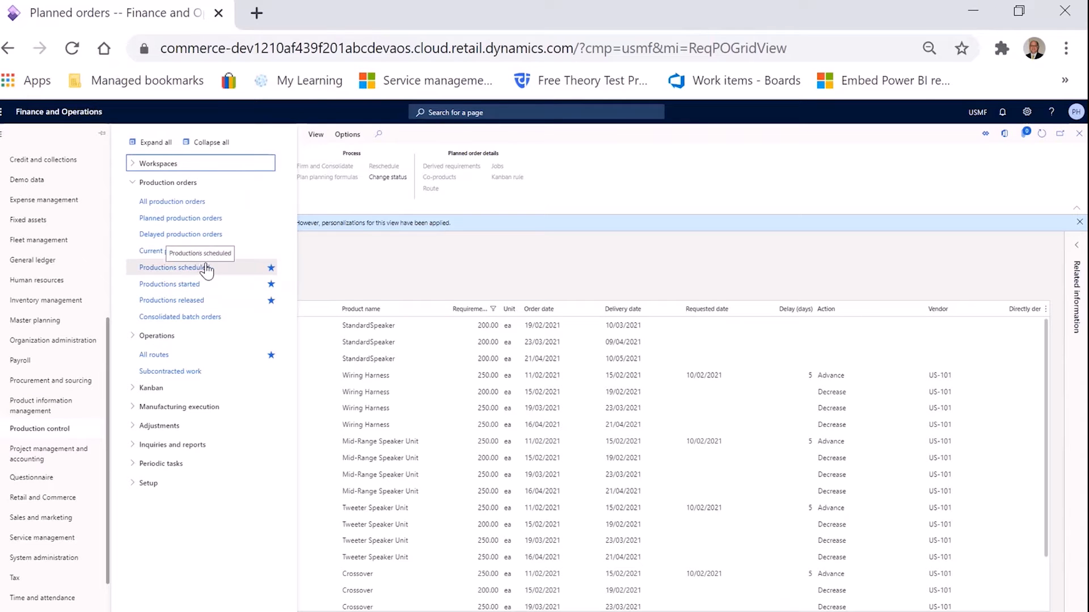
click(190, 201)
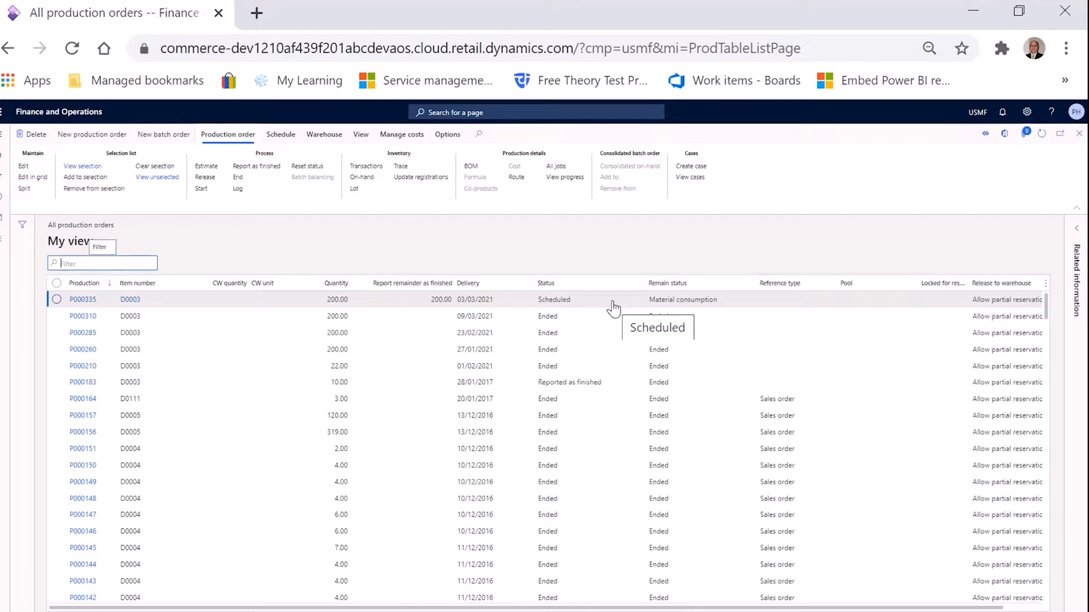
Step: Release the scheduled D0003 production order with delivery date 03/03/2021
click(585, 309)
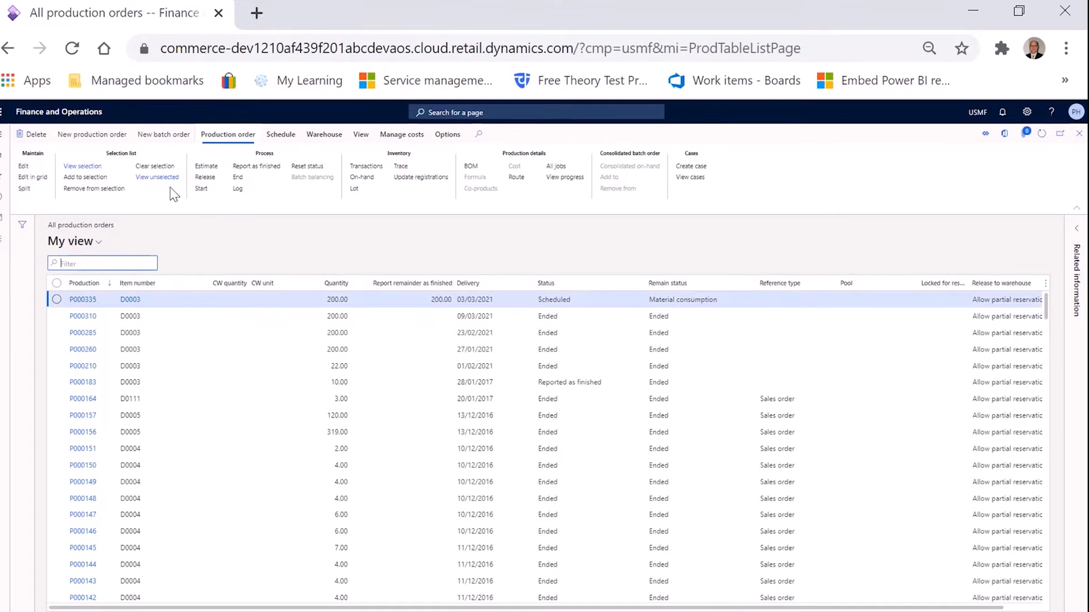
click(206, 179)
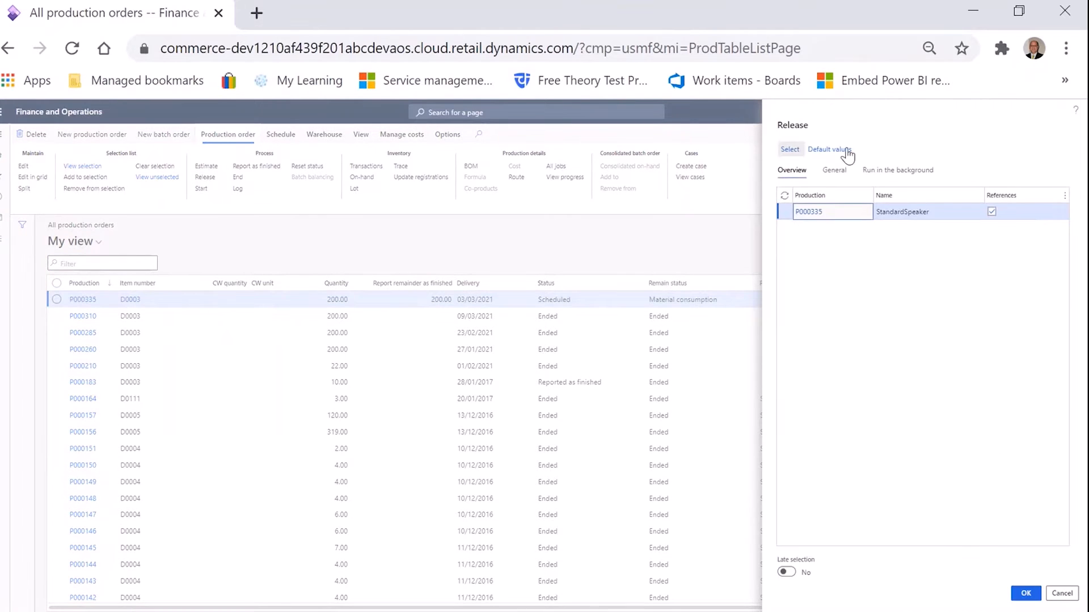
click(1028, 596)
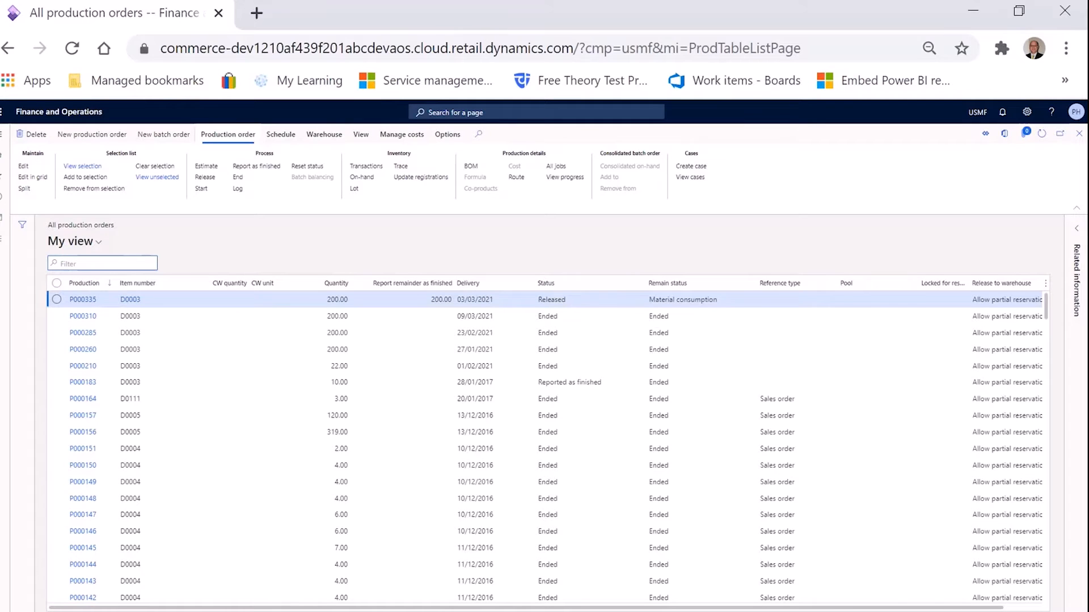
Step: Start the released StandardSpeaker order with automatic route consumption set to Never and immediate posting of the route card and picking list turned off
click(201, 189)
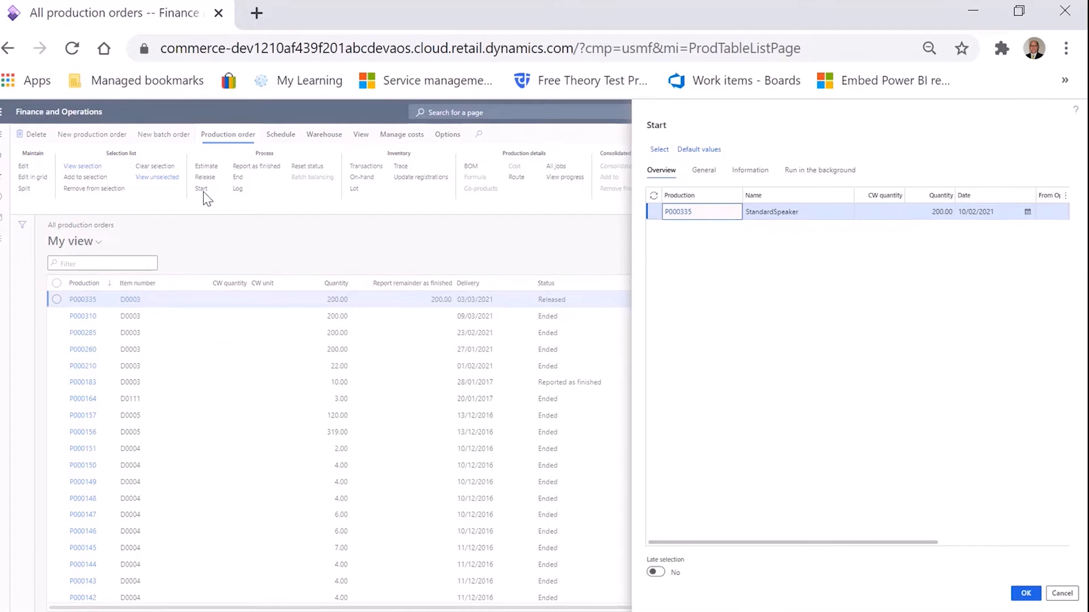
click(703, 172)
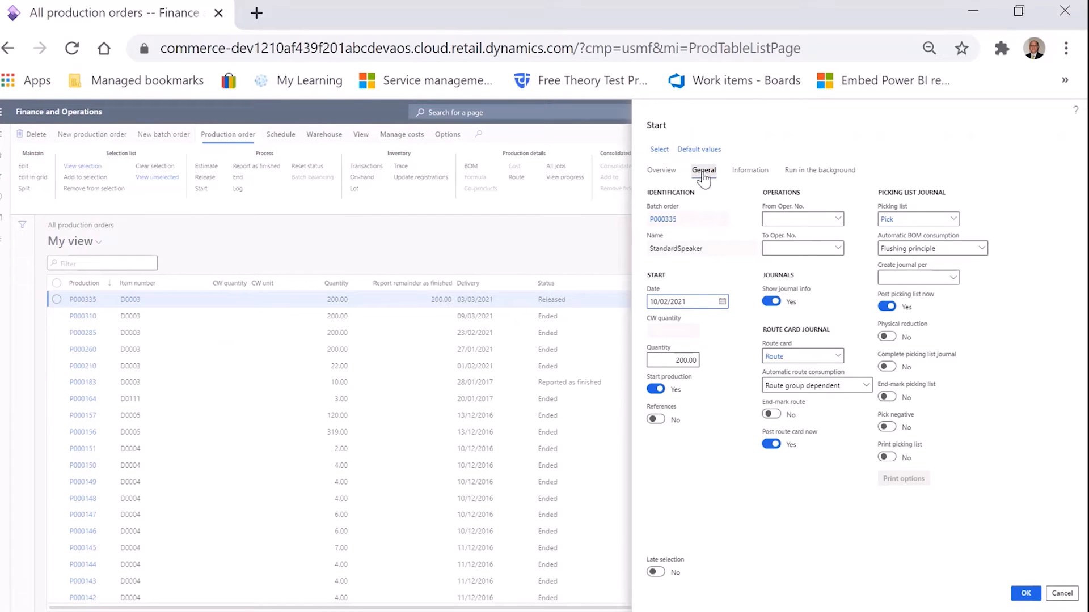
click(869, 390)
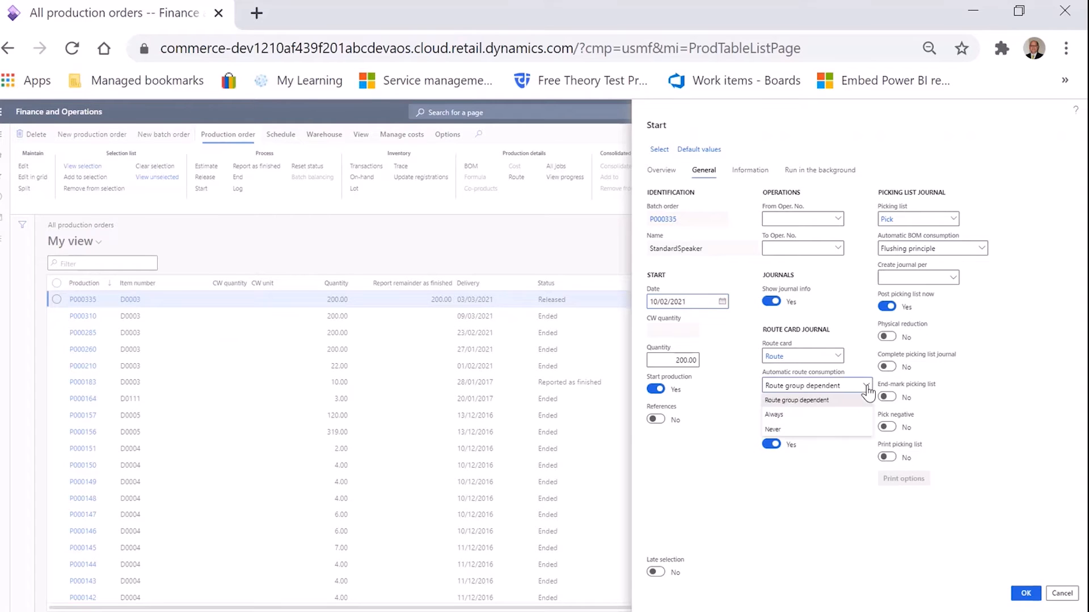
click(786, 432)
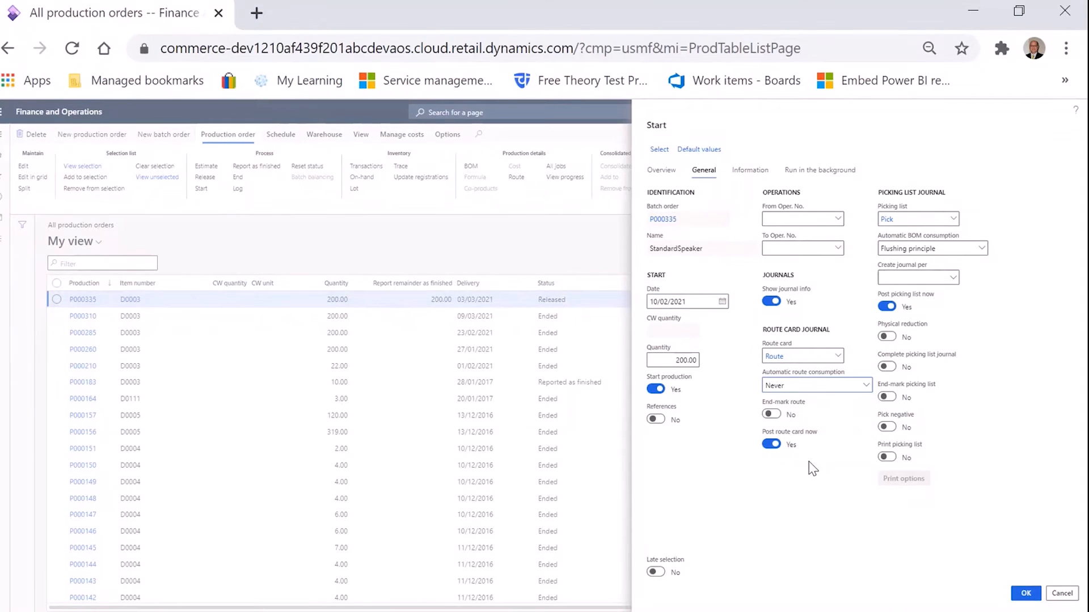
click(770, 446)
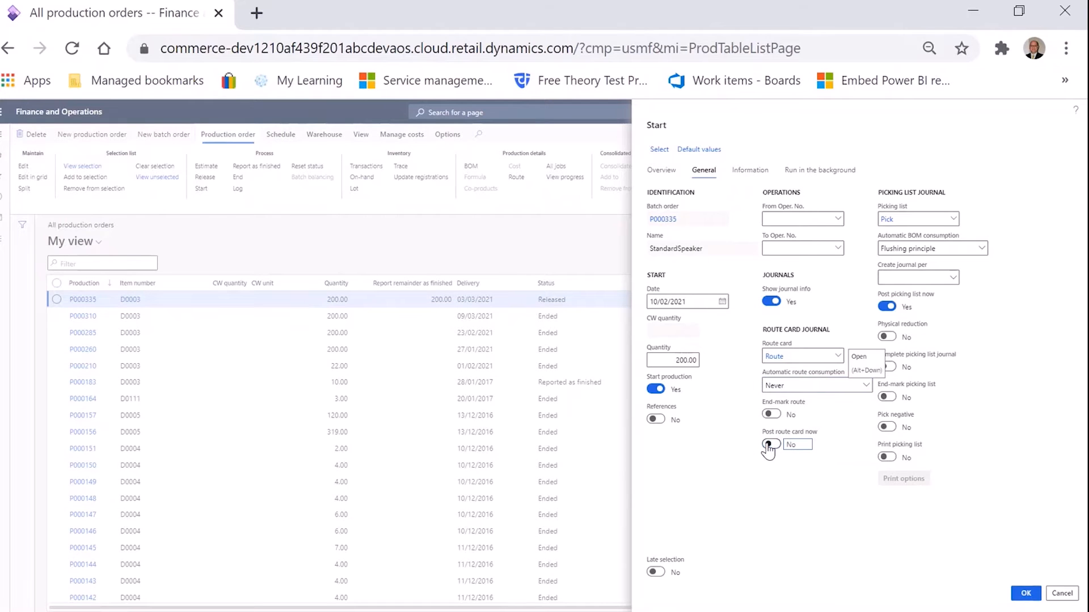
click(886, 307)
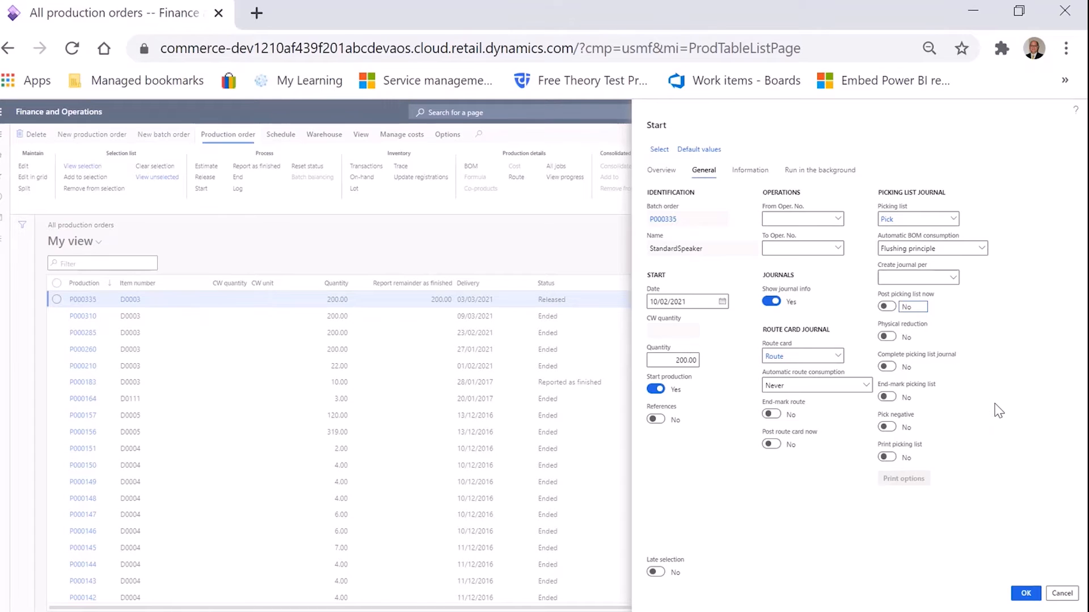
click(1024, 594)
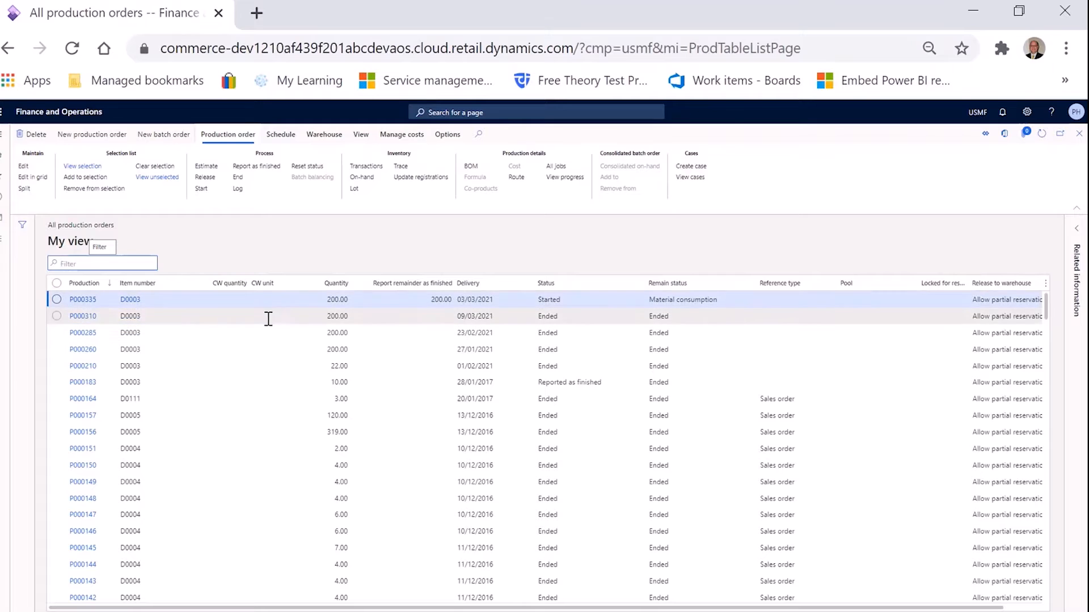
Step: Open the picking list journal of the started D0003 production order with delivery date 03/03/2021
click(57, 300)
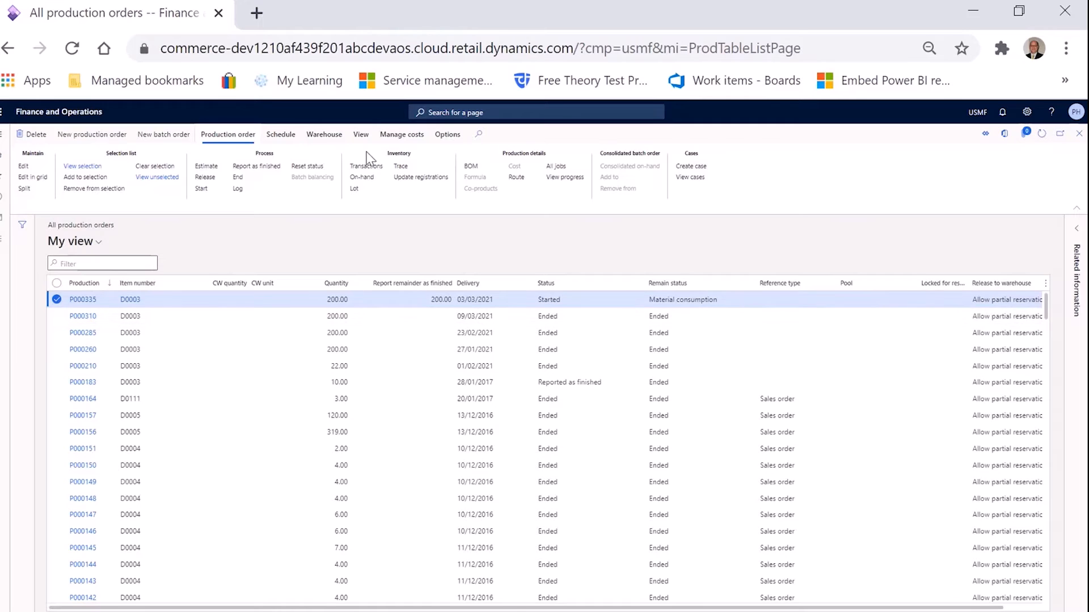
click(361, 137)
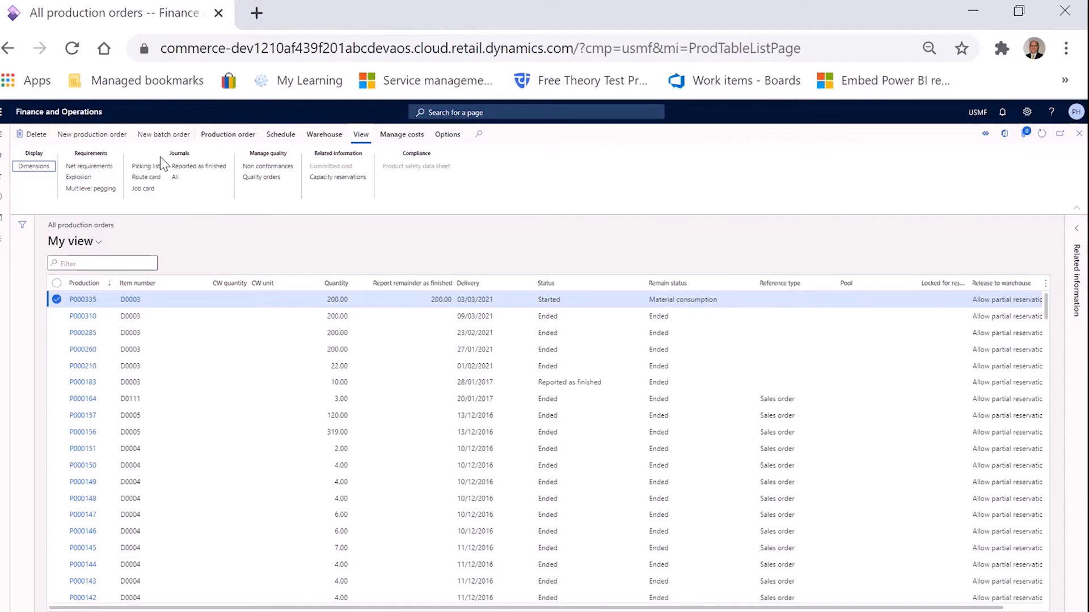
click(150, 166)
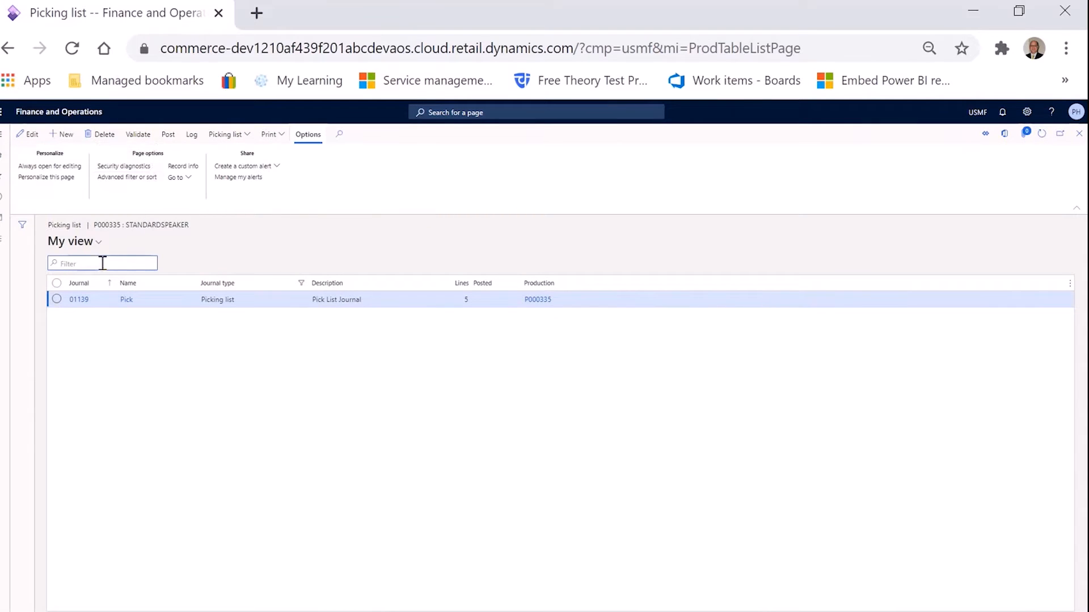
click(84, 303)
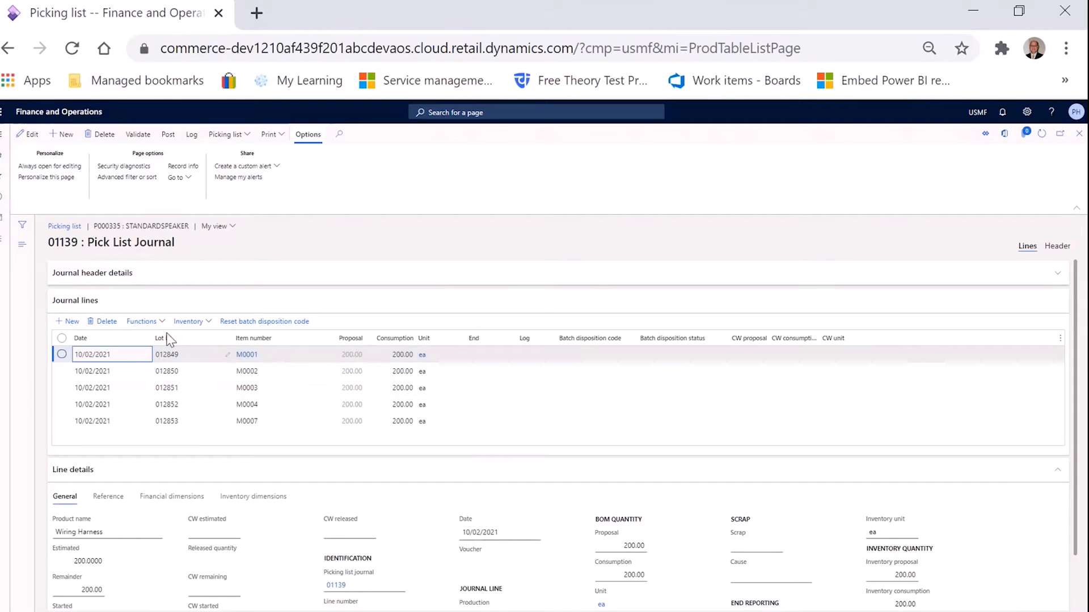
Step: Edit the picking list journal lines, setting consumption to 203 for M0001, 201 for M0002 and 205 for M0003
click(27, 134)
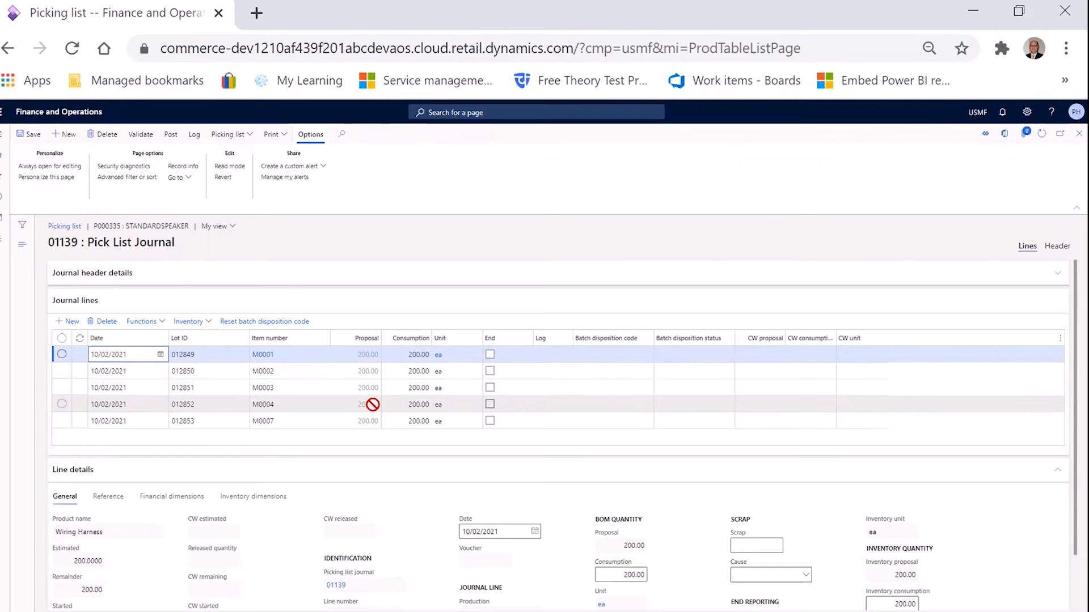
click(411, 354)
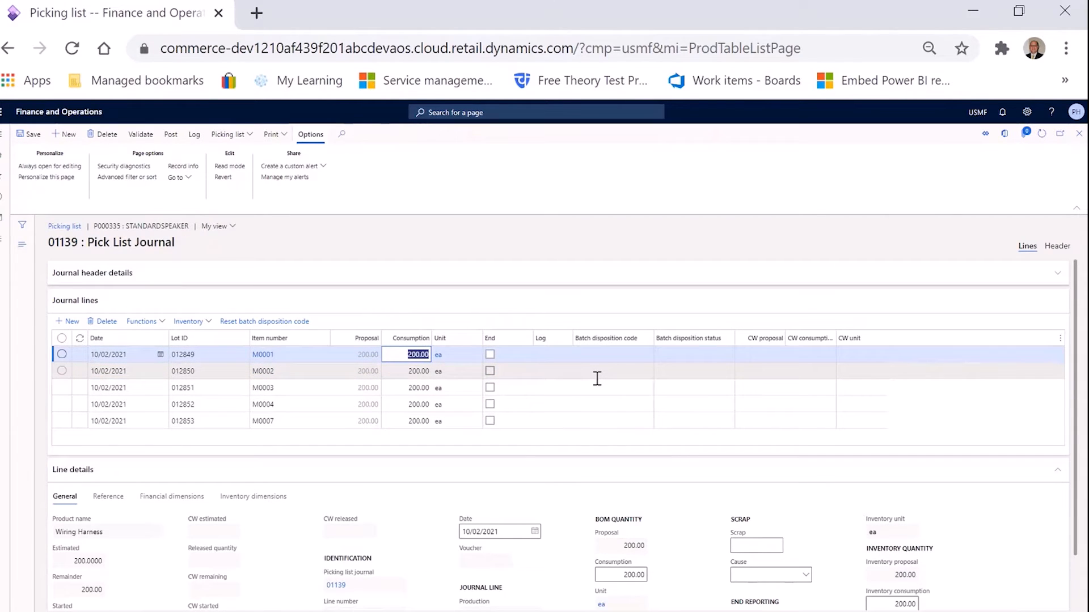
text(203)
click(403, 371)
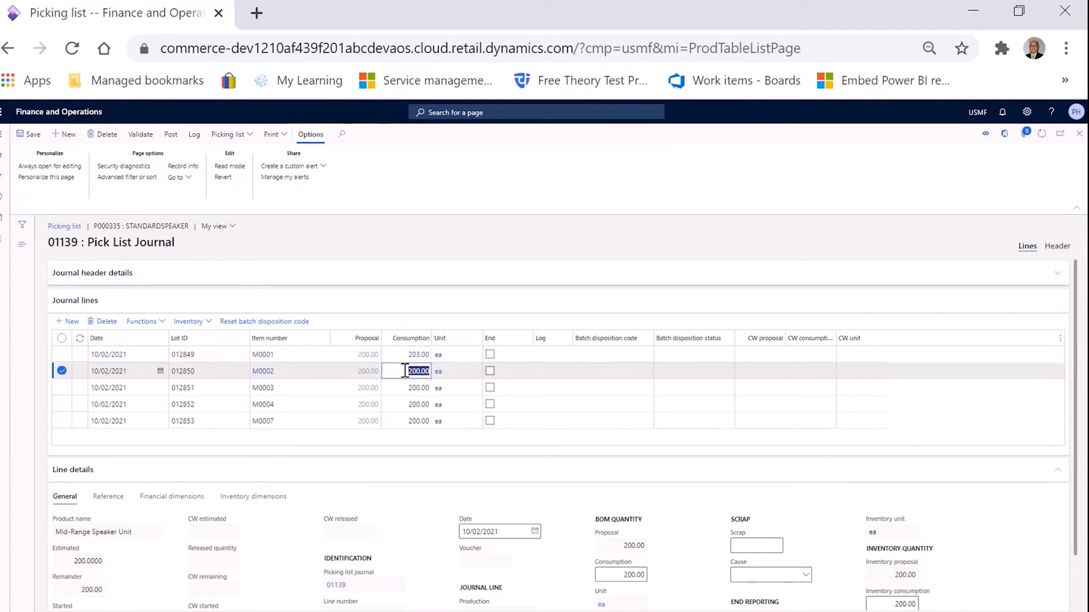
text(2)
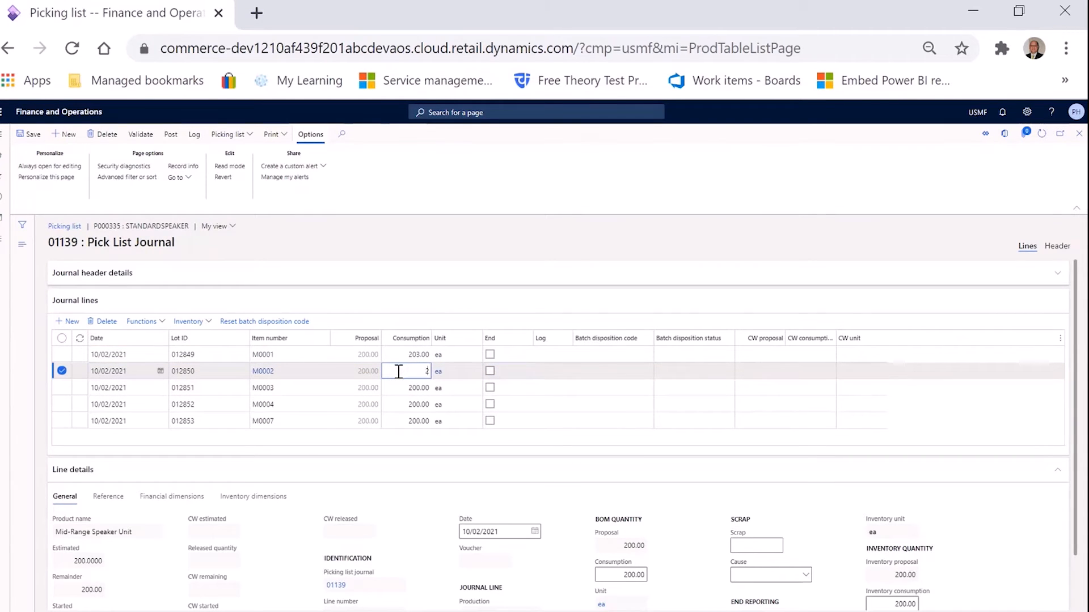
text(01)
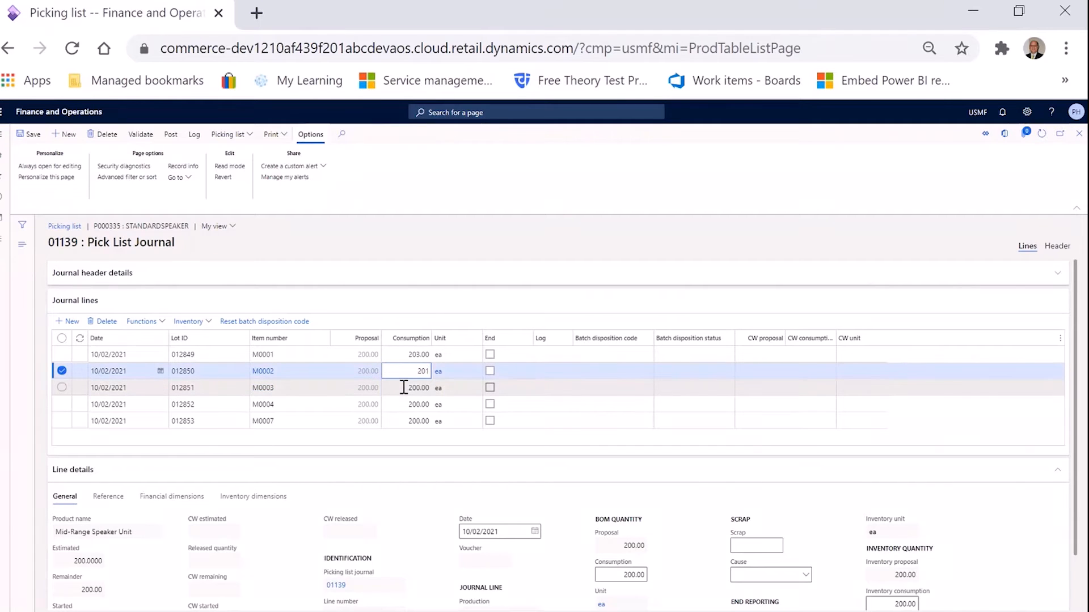
click(403, 387)
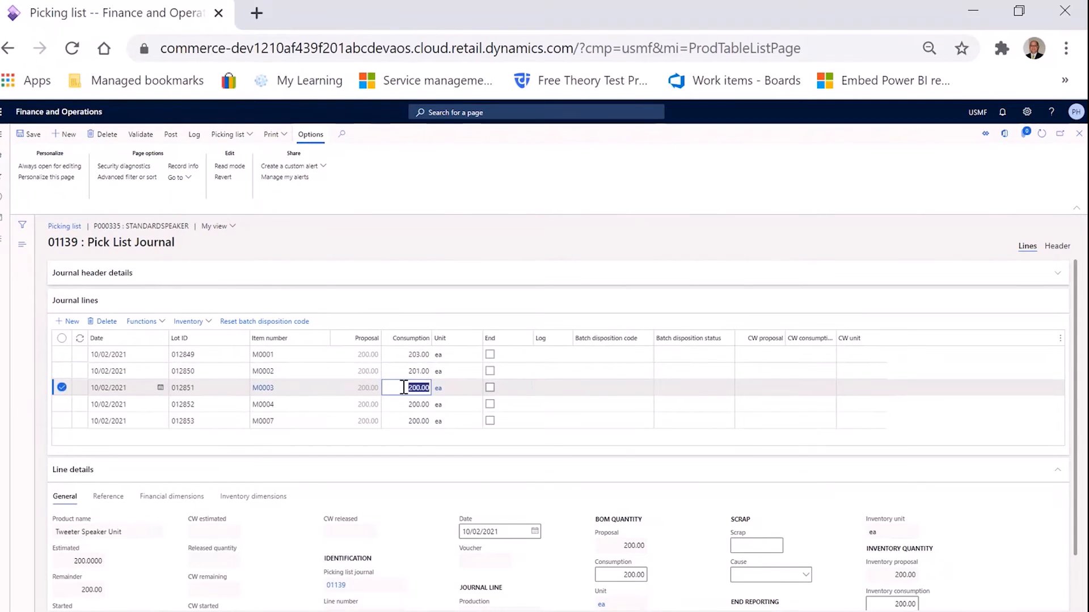
text(205)
Step: Set the picking list consumption to 202 for M0004 and 210 for M0007
key(Down)
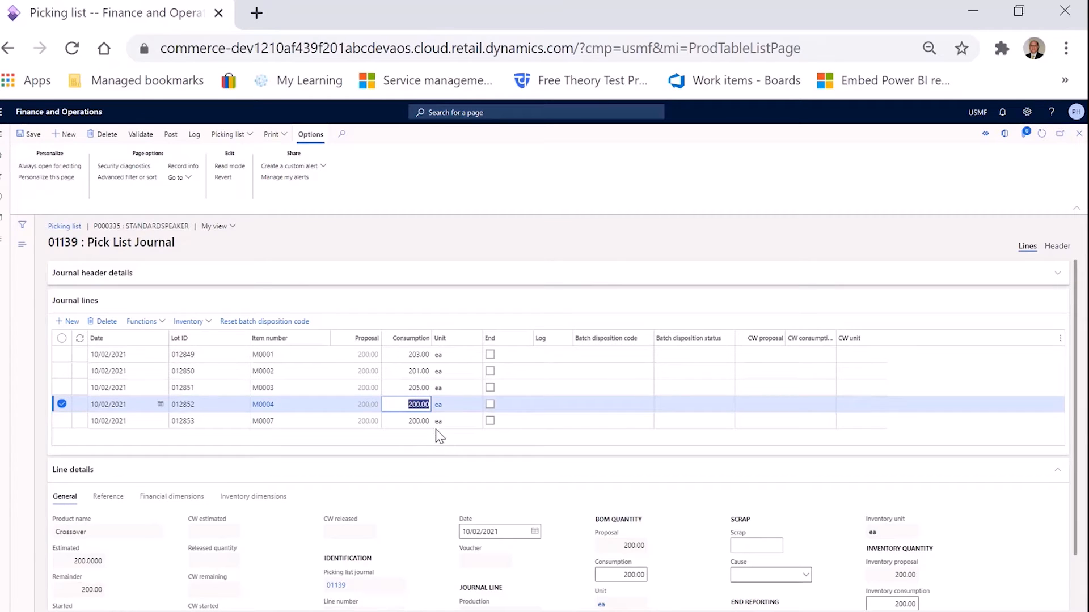
text(202)
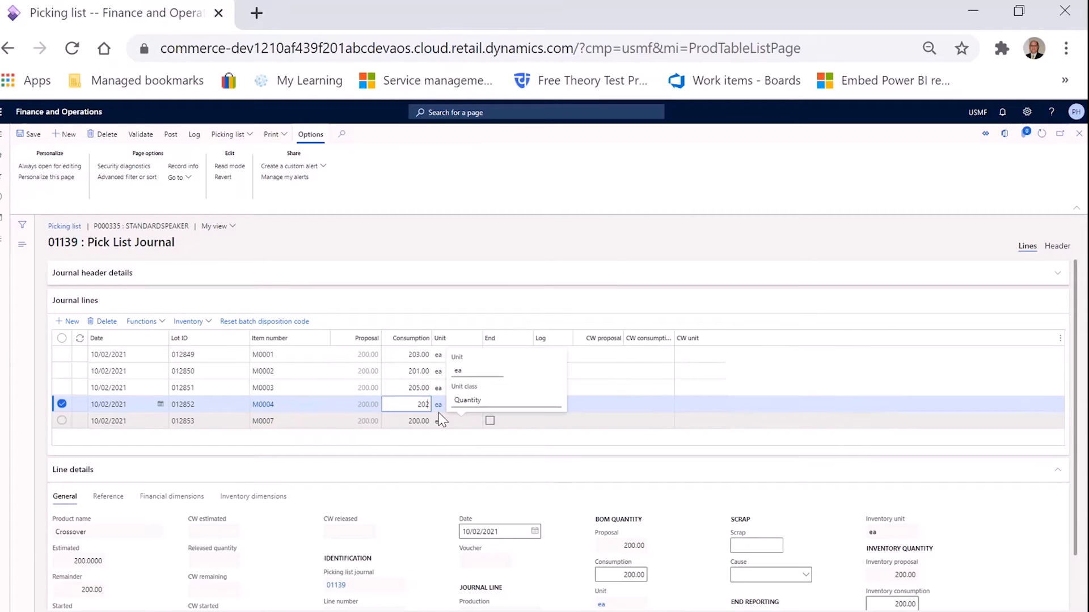
click(410, 423)
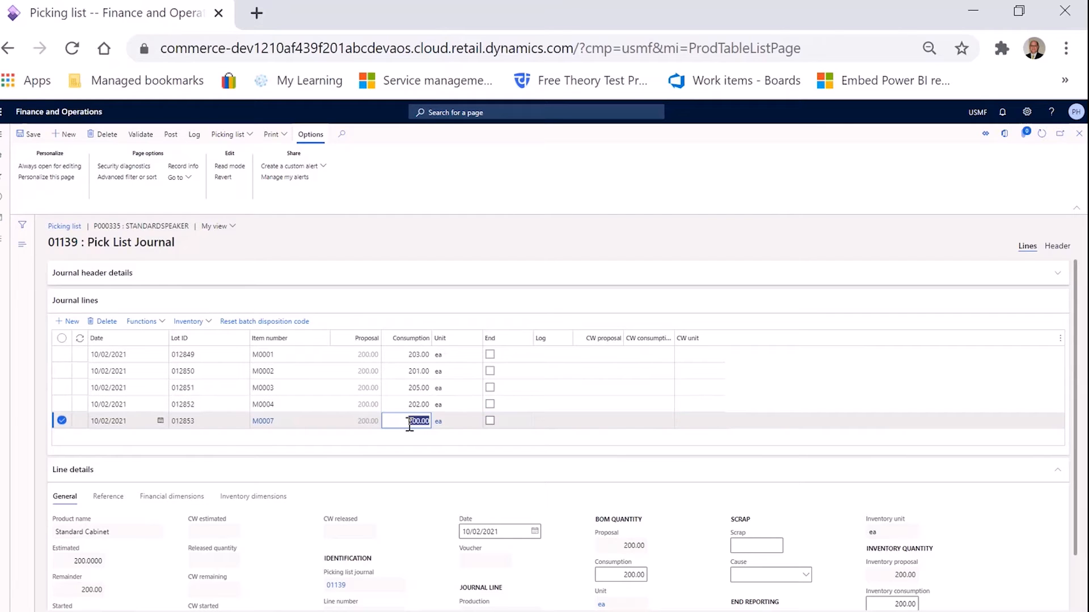
text(210)
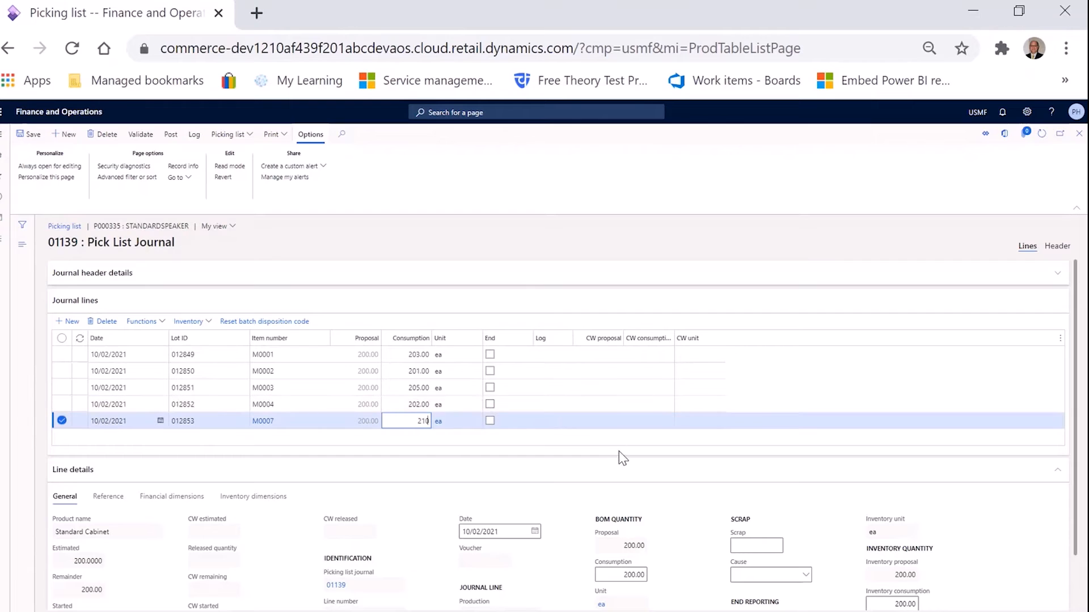
key(Tab)
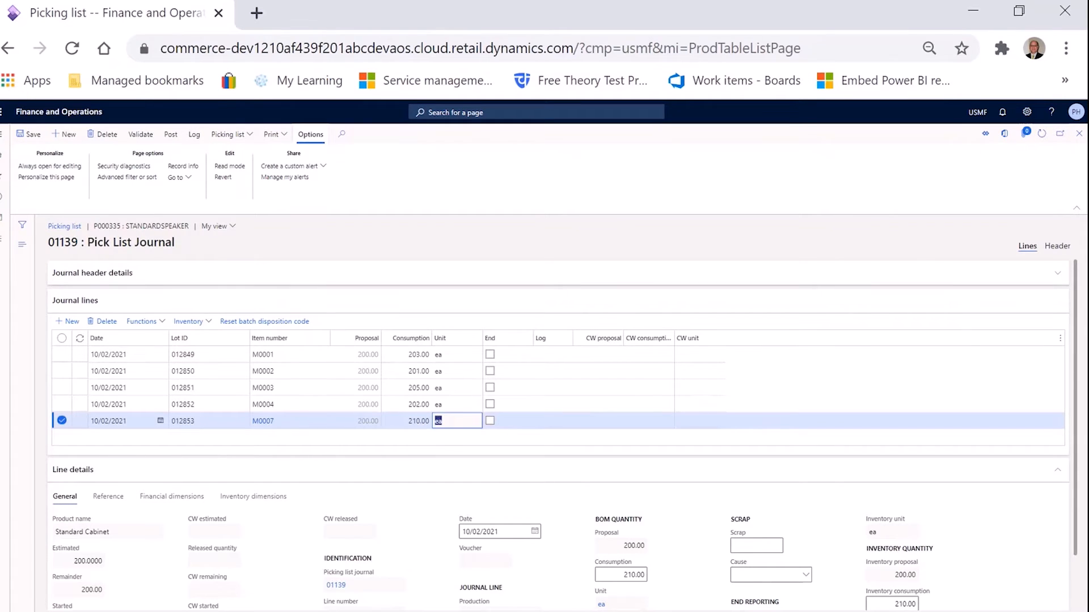
Step: Validate and post the picking list journal without transferring posting errors, and return to the list of all production orders
click(146, 131)
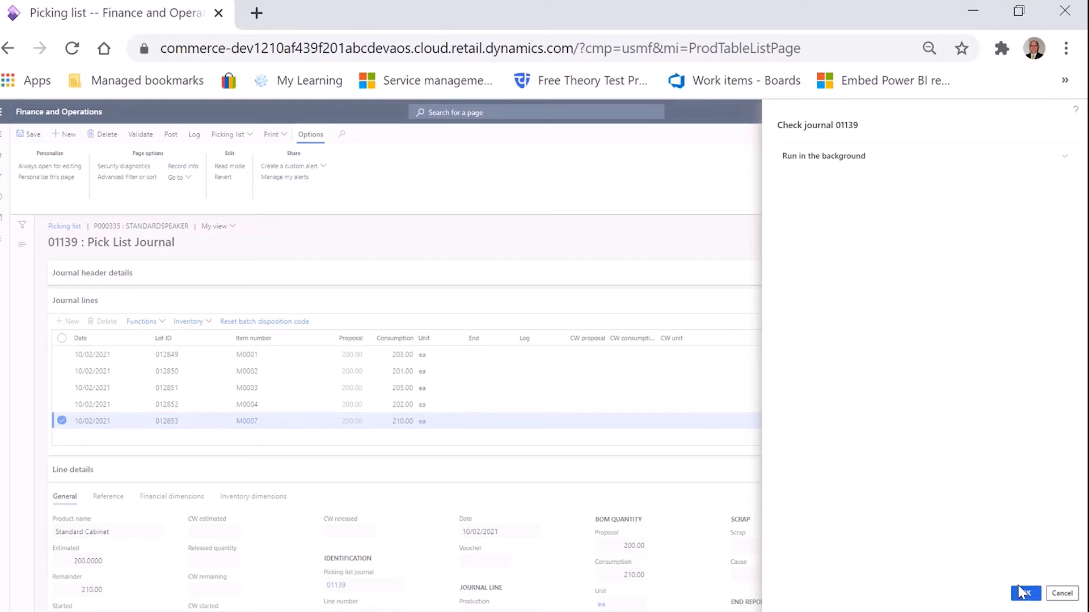
click(1021, 592)
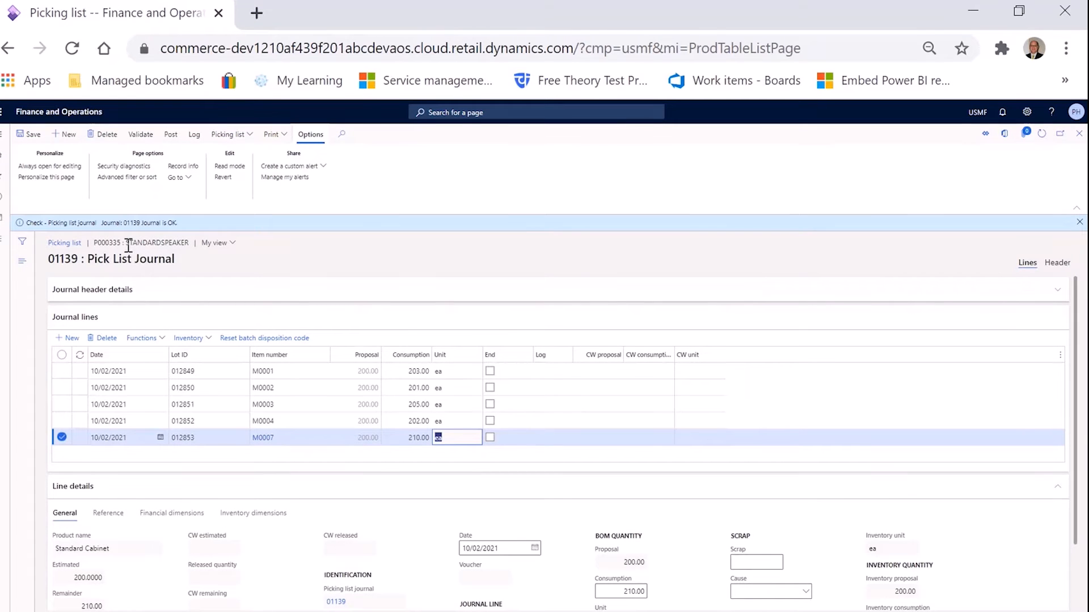
click(171, 136)
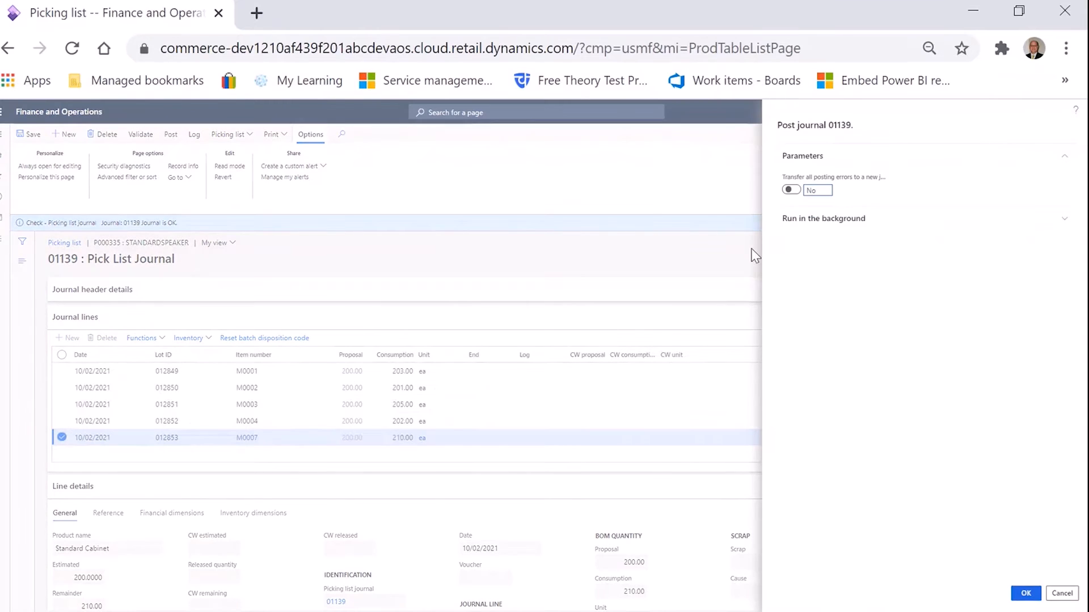
click(1028, 597)
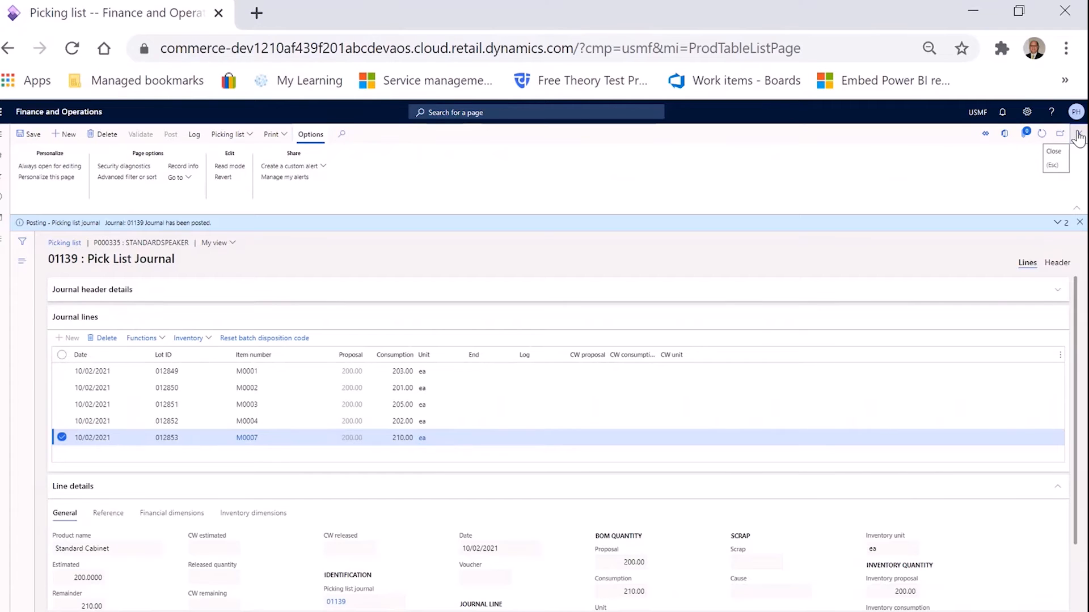
click(1077, 137)
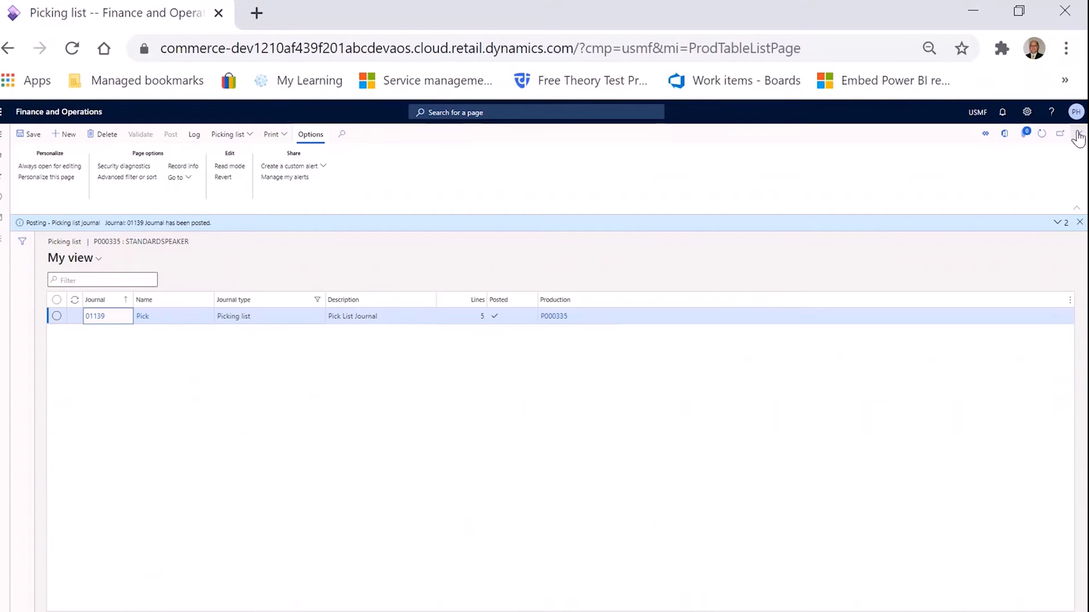
click(1079, 137)
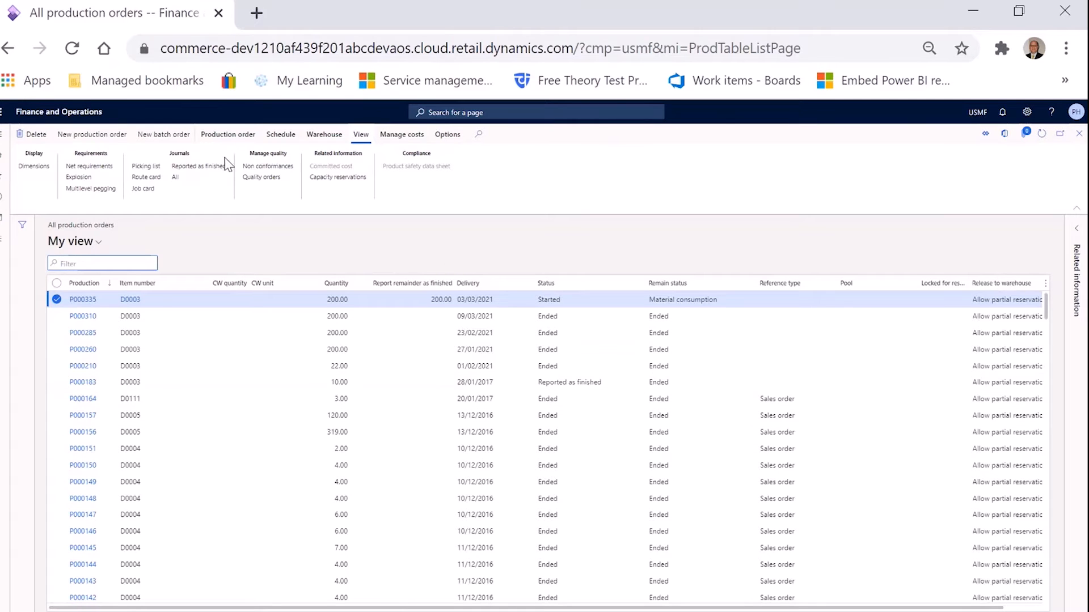
click(145, 189)
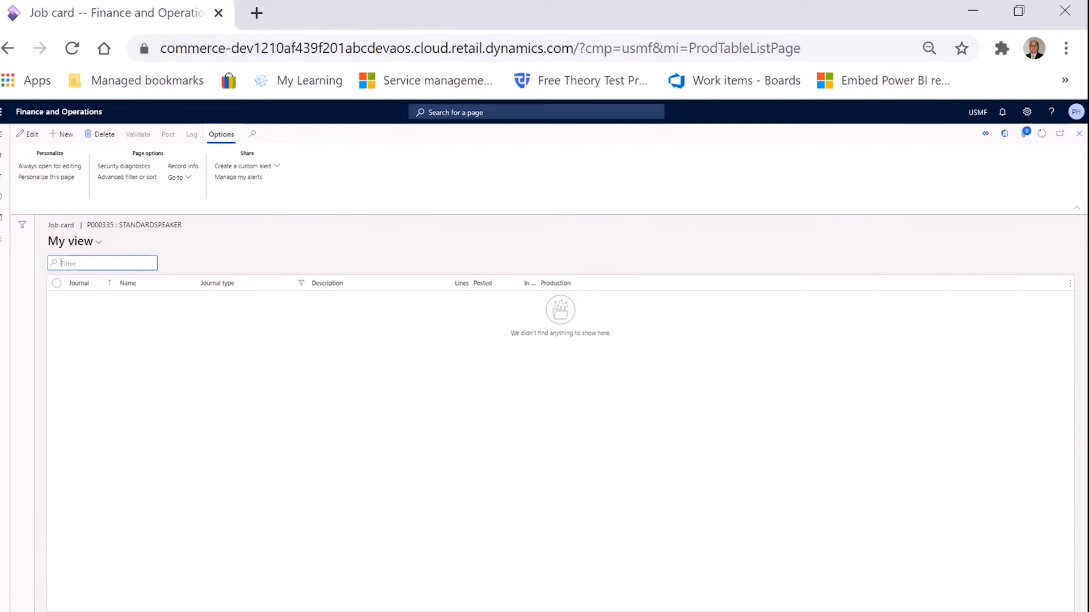
click(1078, 135)
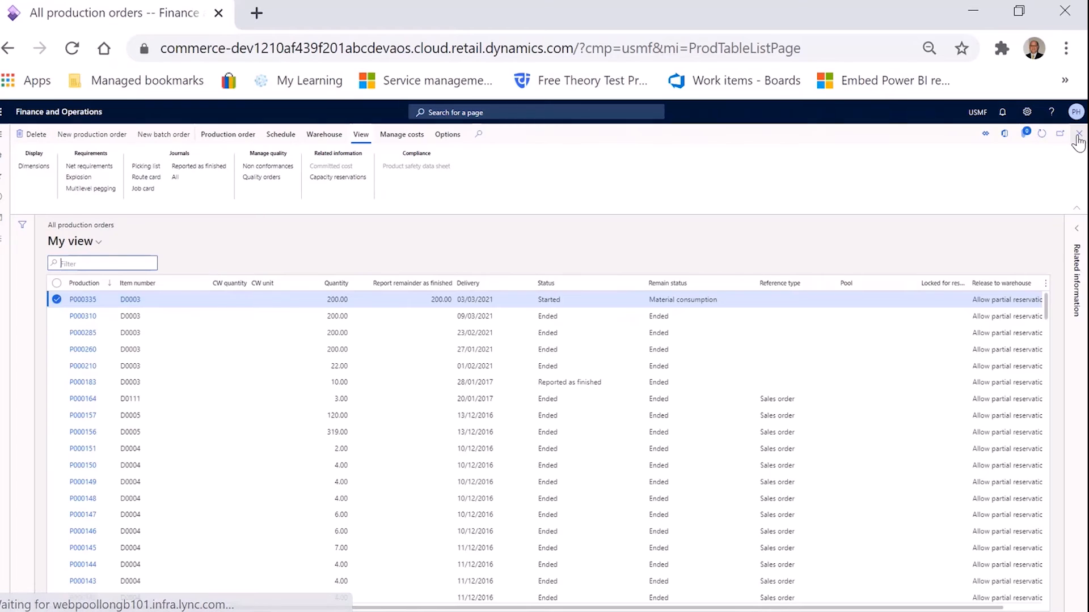
click(761, 300)
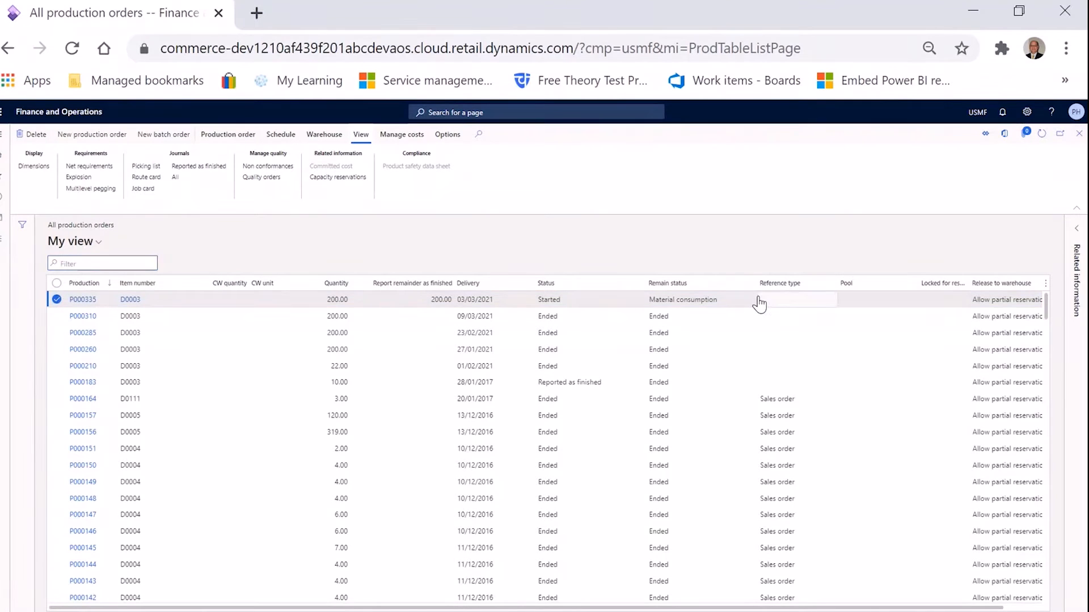
Step: Open the started StandardSpeaker order's details and go to its job card journals
click(77, 300)
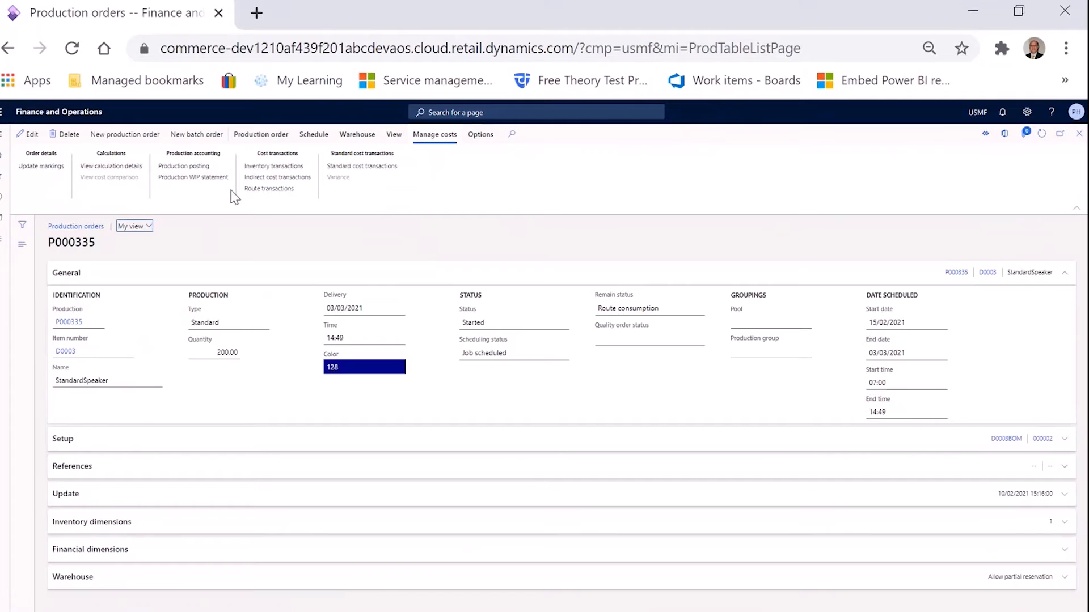
click(271, 140)
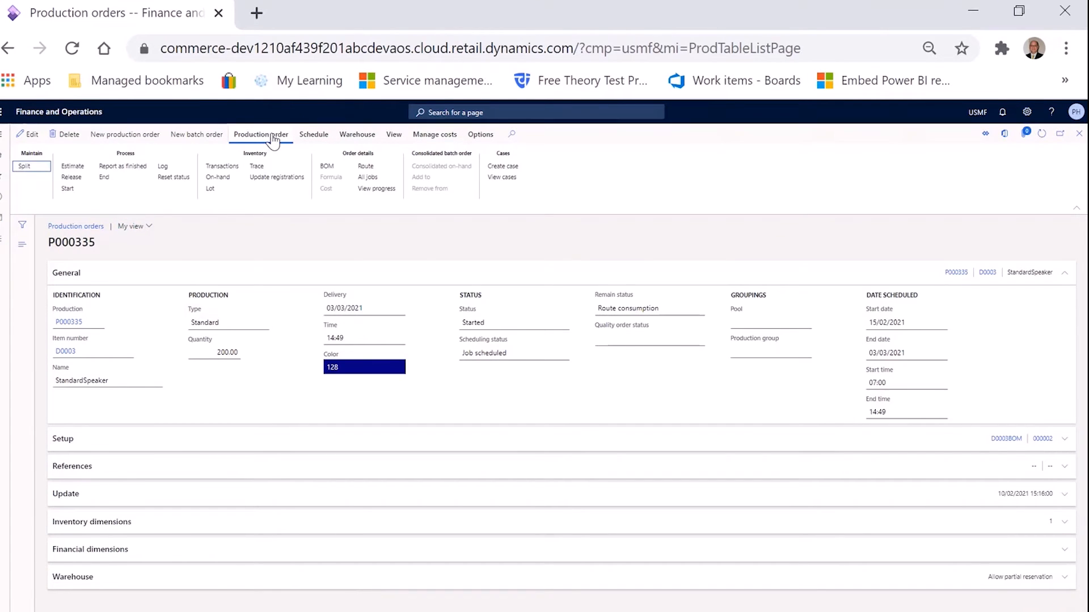
click(397, 137)
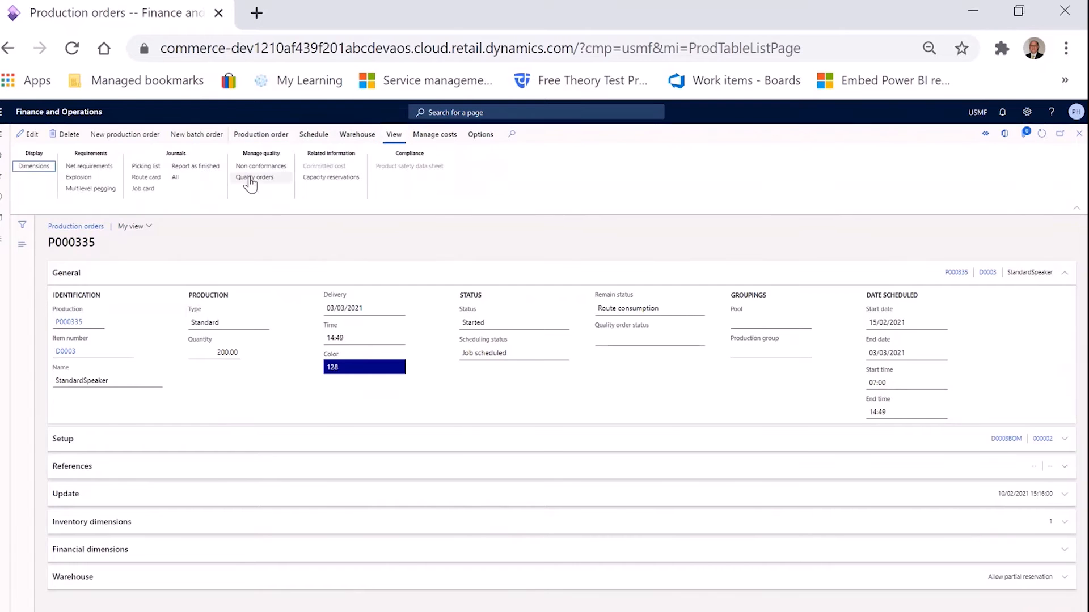
click(145, 189)
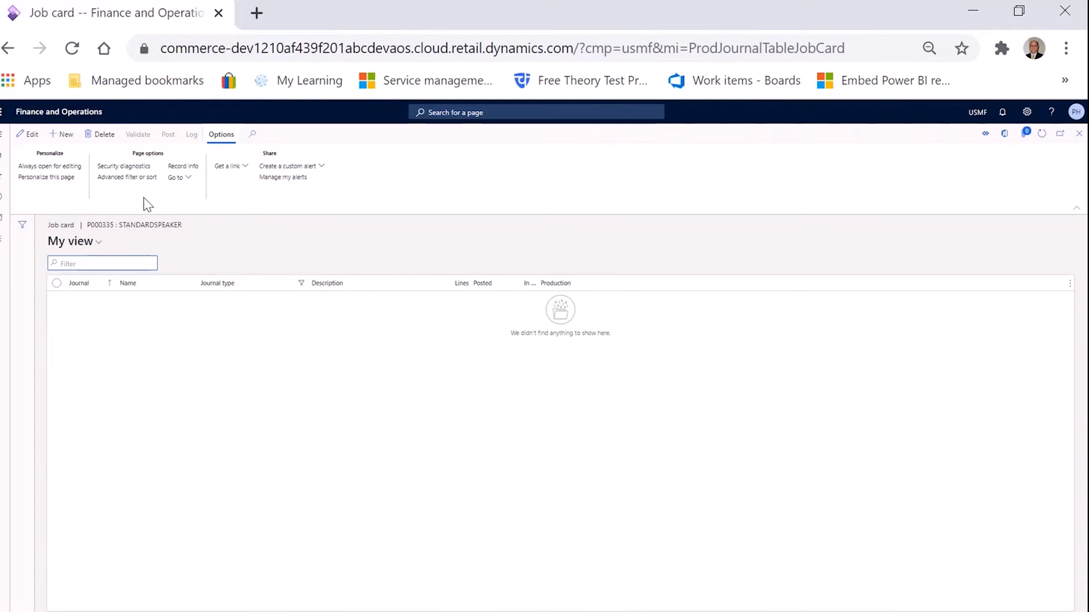
Step: Create a job card production journal for the StandardSpeaker order using the journal name Job
click(67, 139)
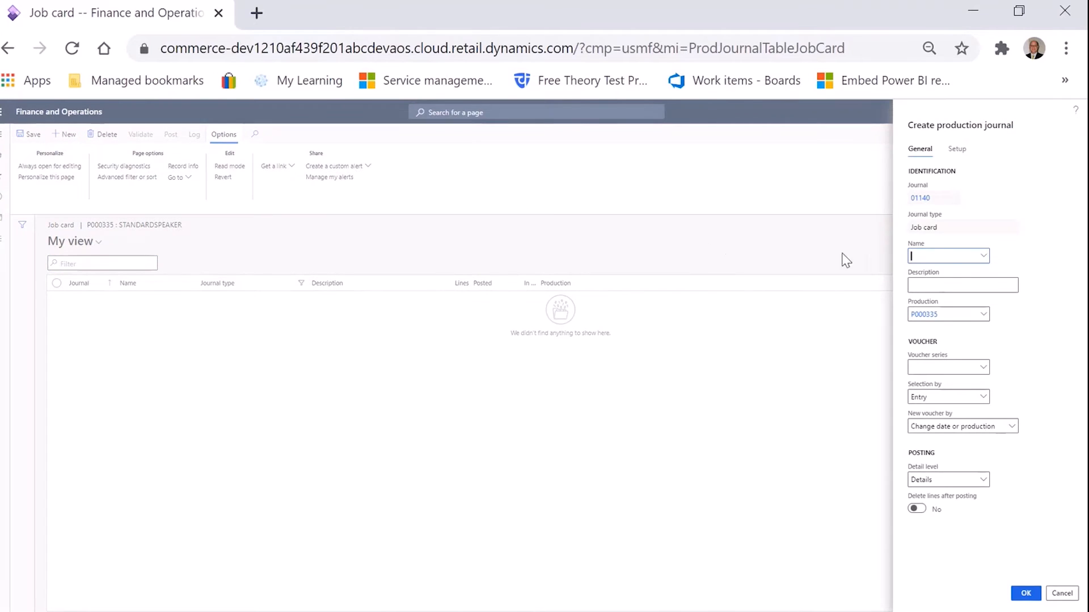
click(983, 257)
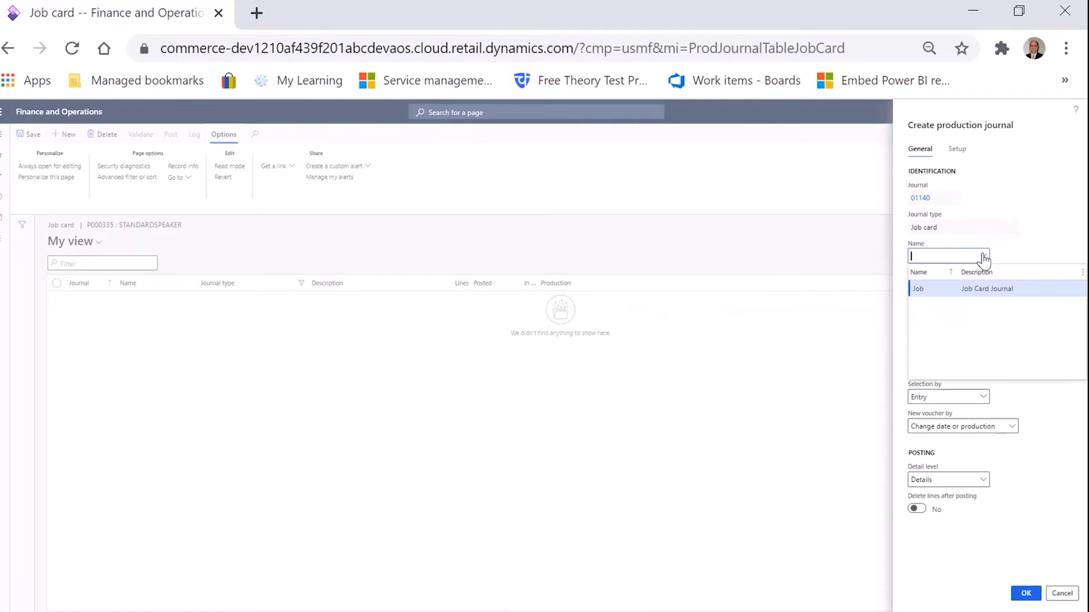
click(999, 288)
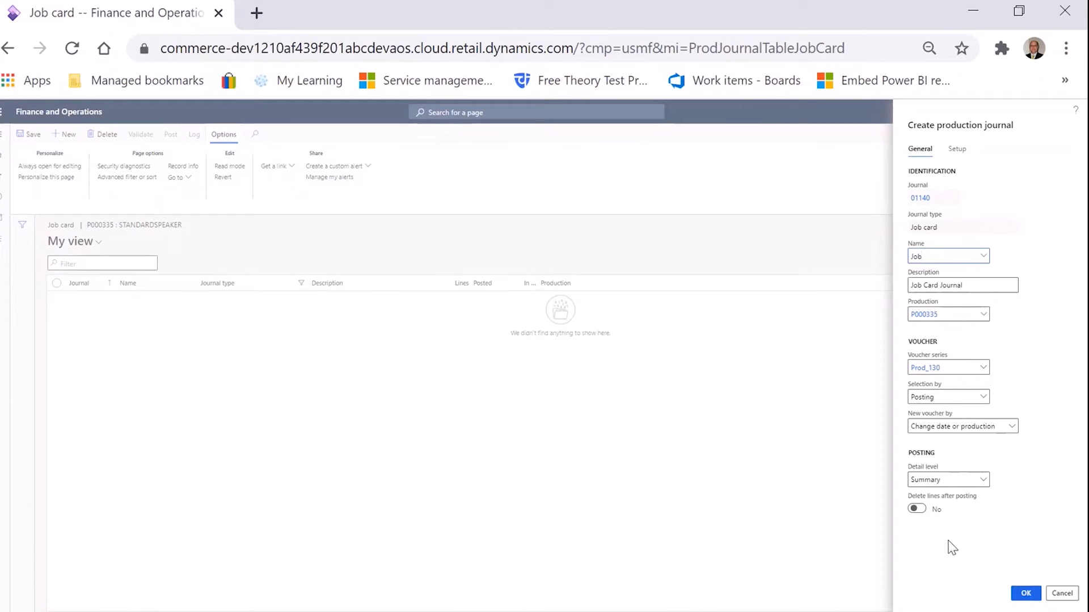
click(1023, 595)
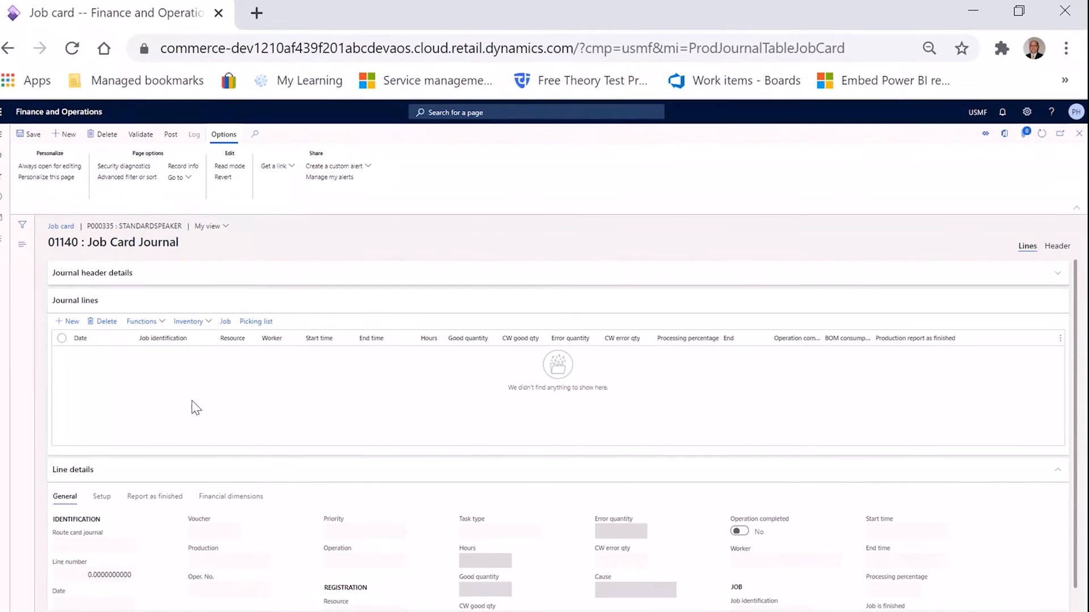
Step: Add a job card journal line dated 10/02/2021 for the Assembly process job on resource 1212
click(70, 324)
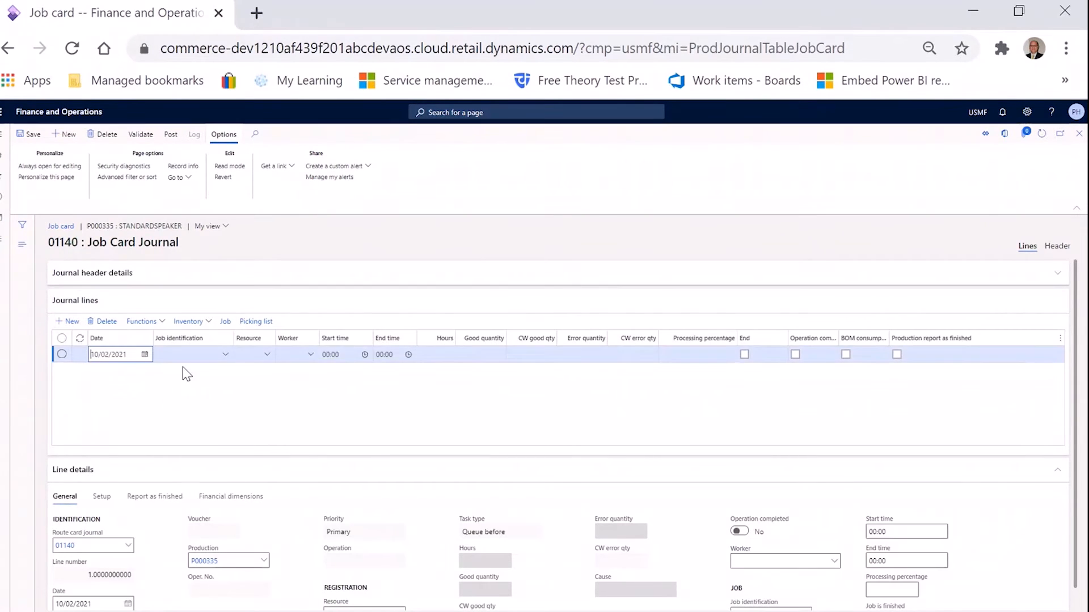
click(225, 356)
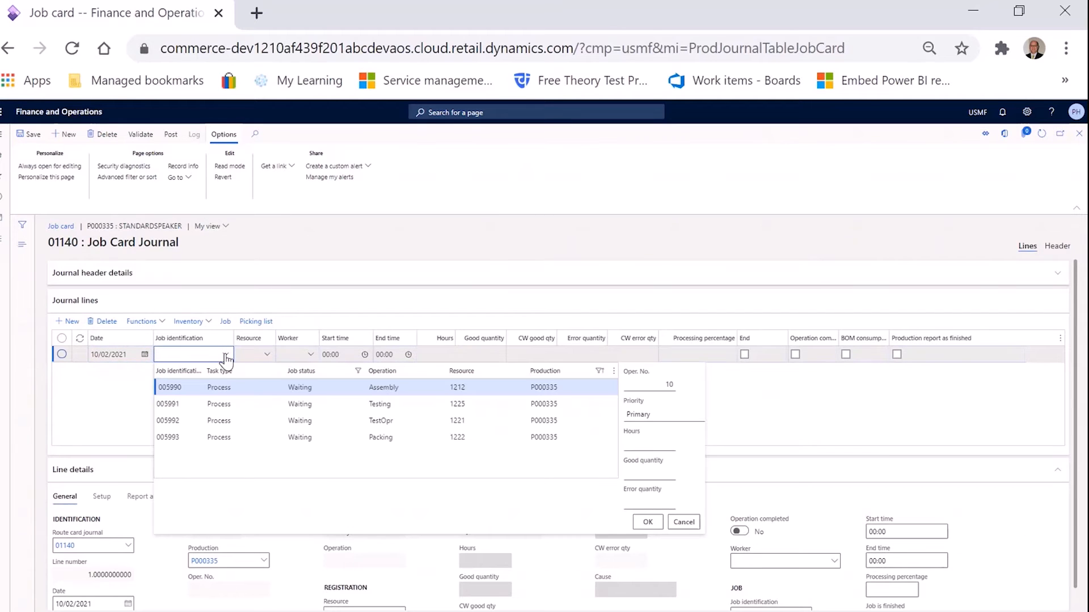
click(378, 390)
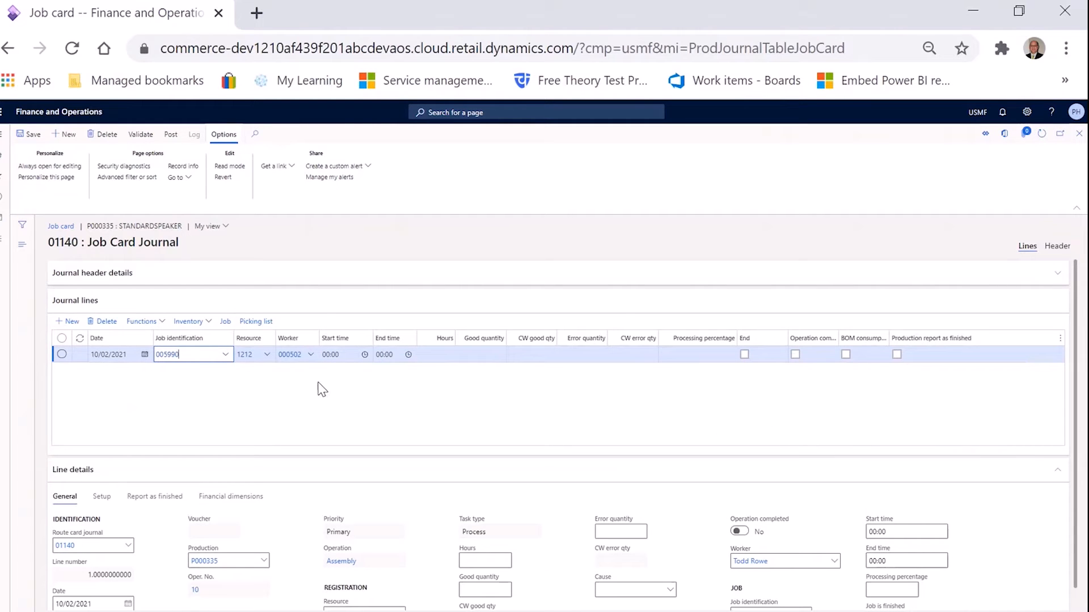
Step: Set the Assembly job line to 52 hours and a good quantity of 200
click(450, 353)
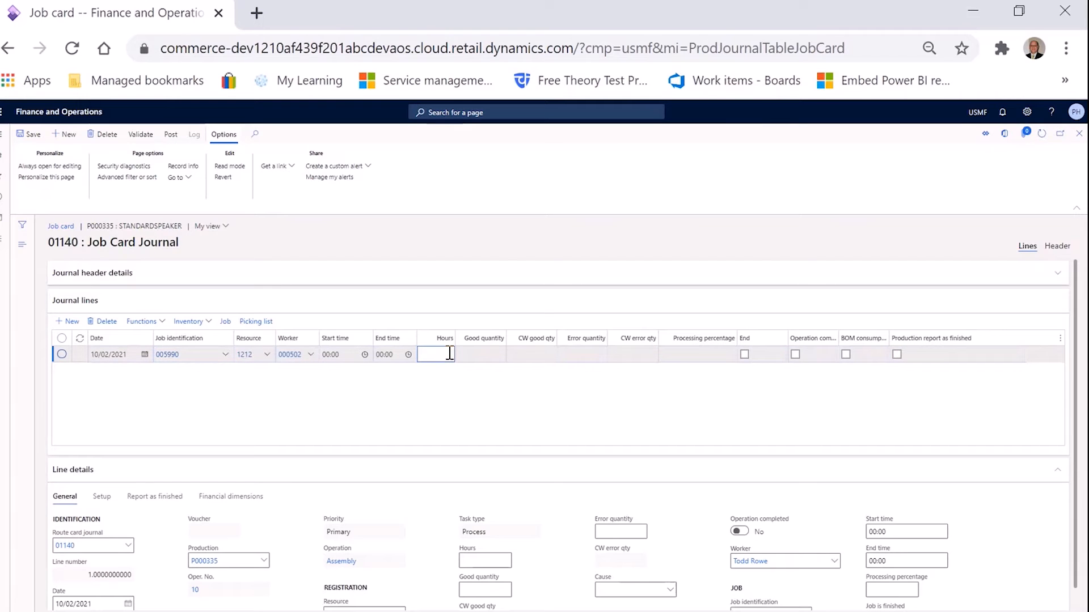
text(52)
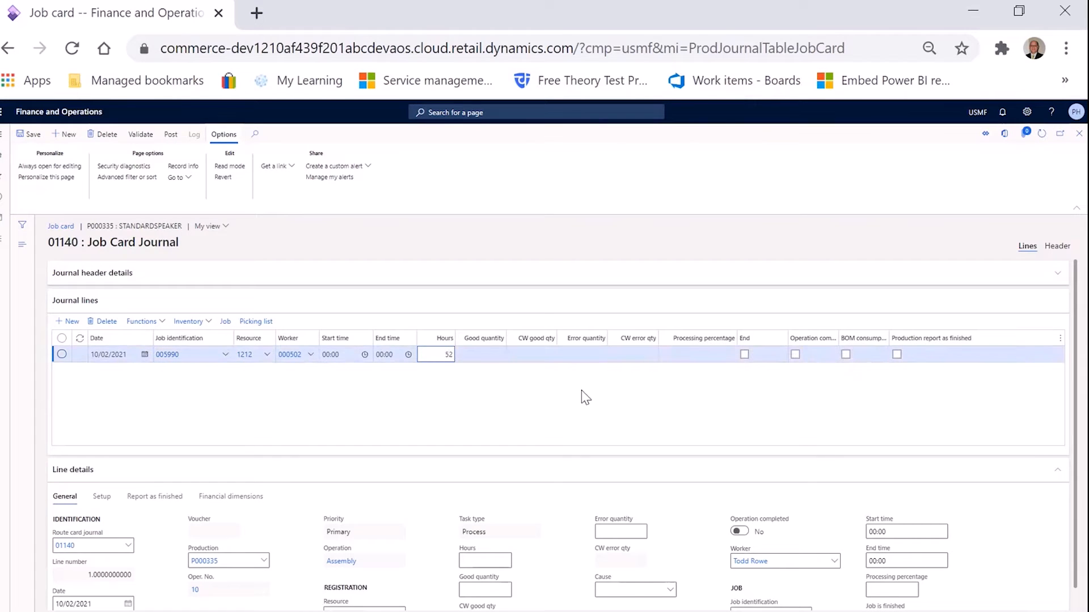
key(Tab)
text(2)
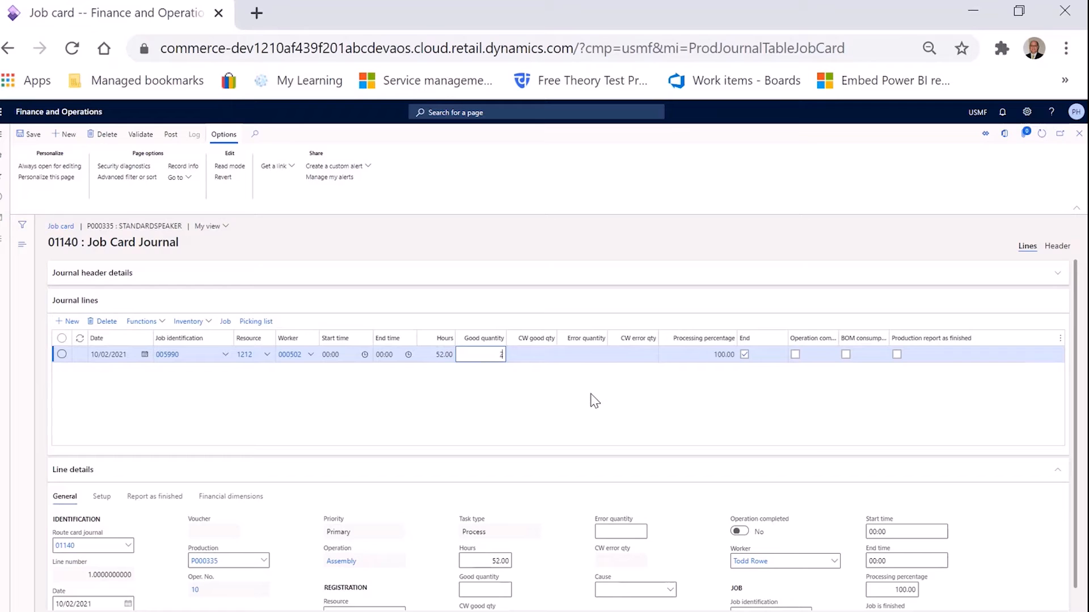
text(00)
key(Tab)
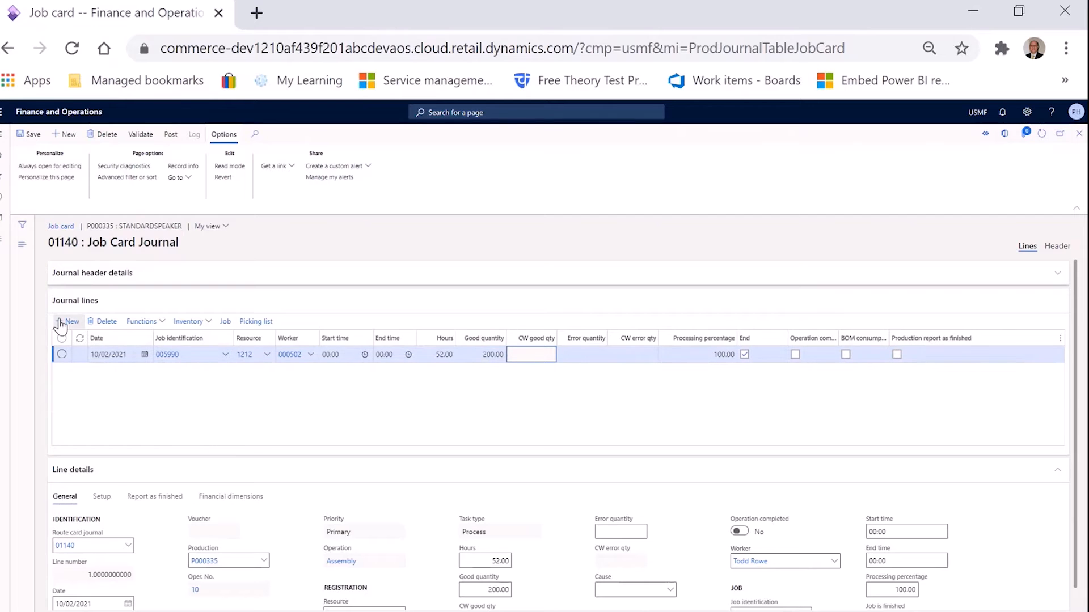
Step: Add a journal line for the Testing job on resource 1225 with 38 hours and a good quantity of 200
click(61, 322)
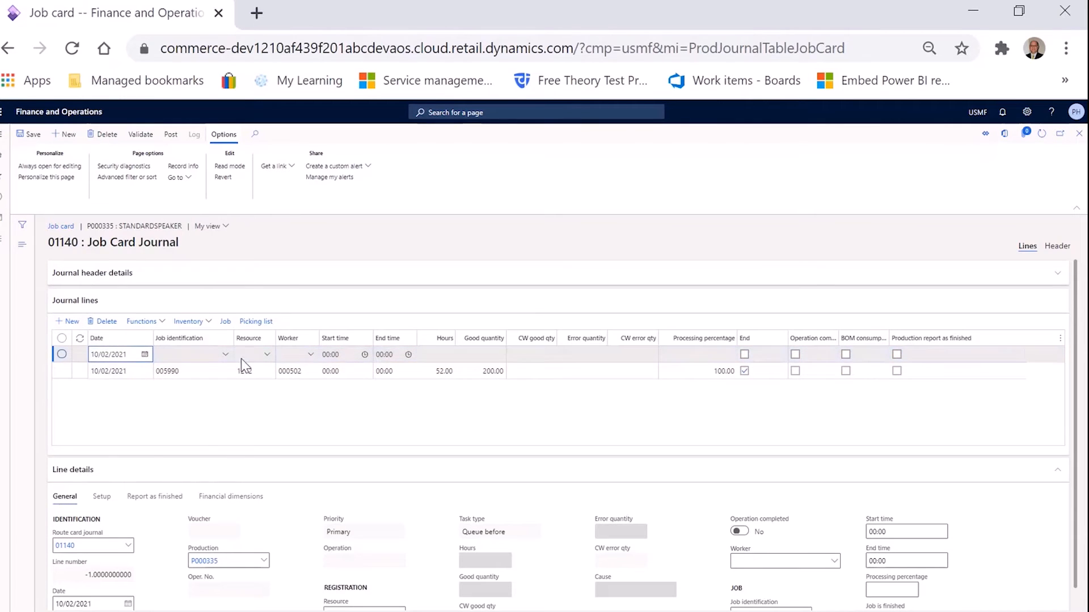
click(225, 355)
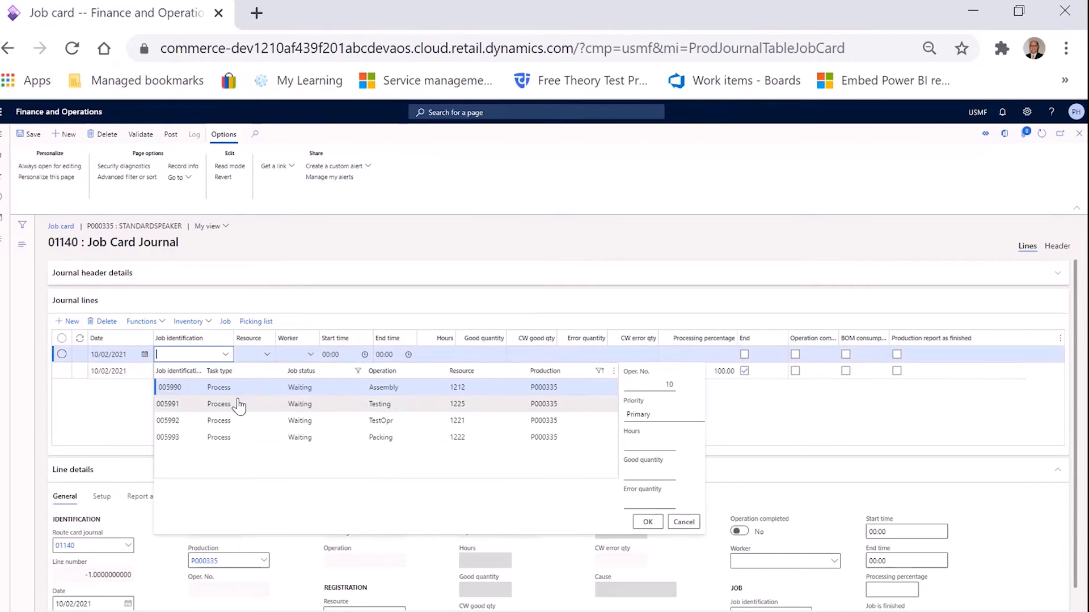
click(241, 406)
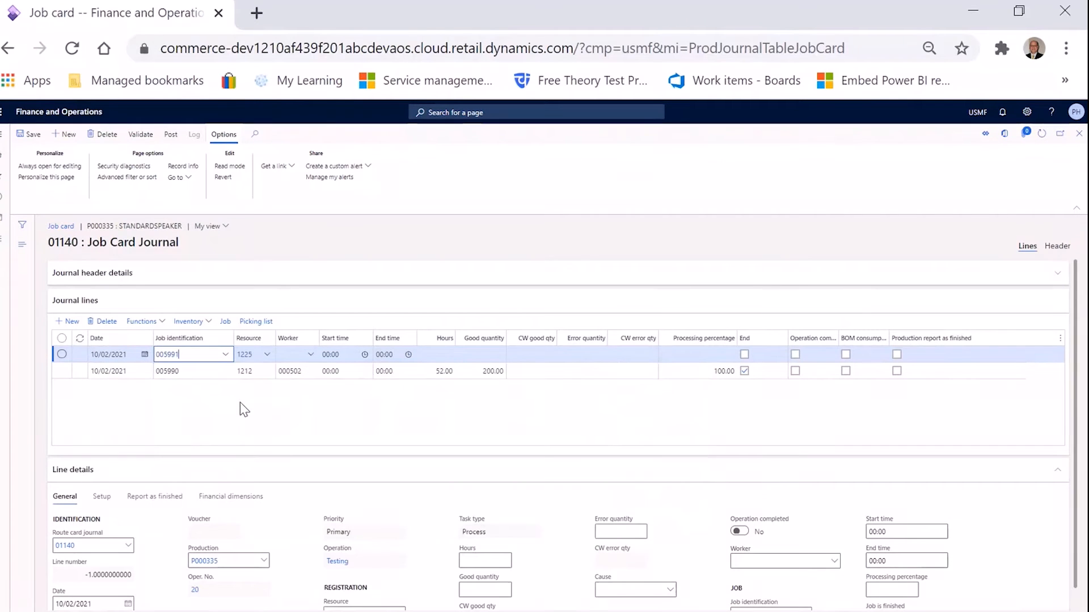
click(438, 354)
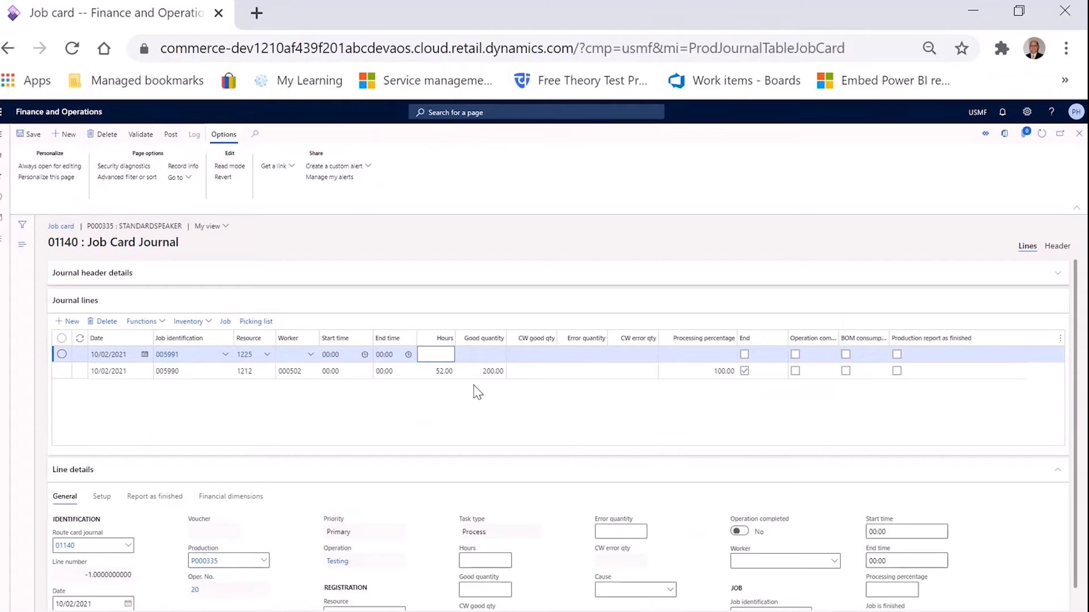
text(38)
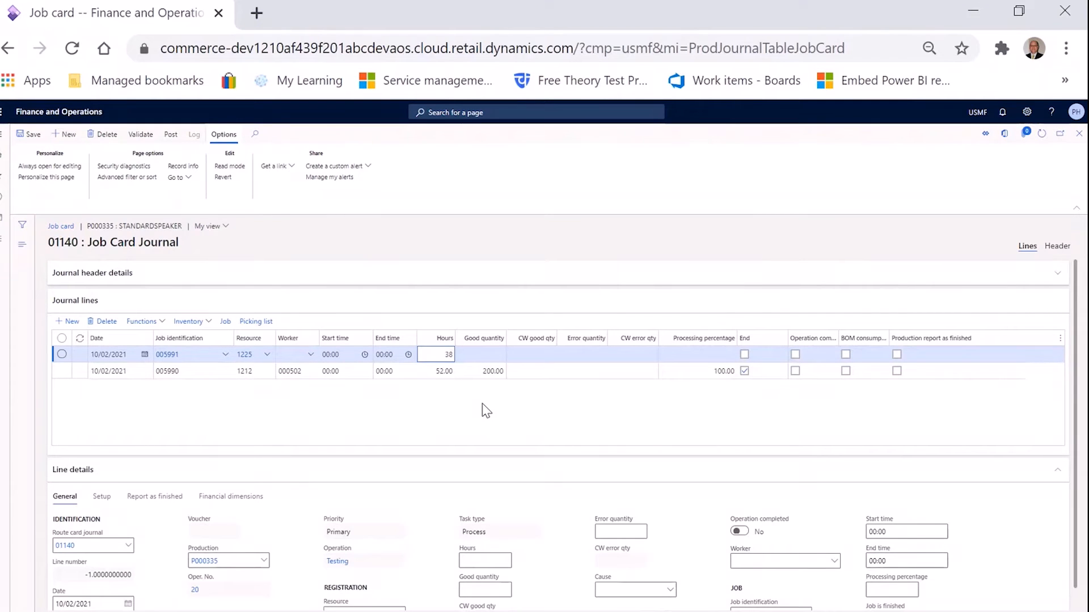
key(Tab)
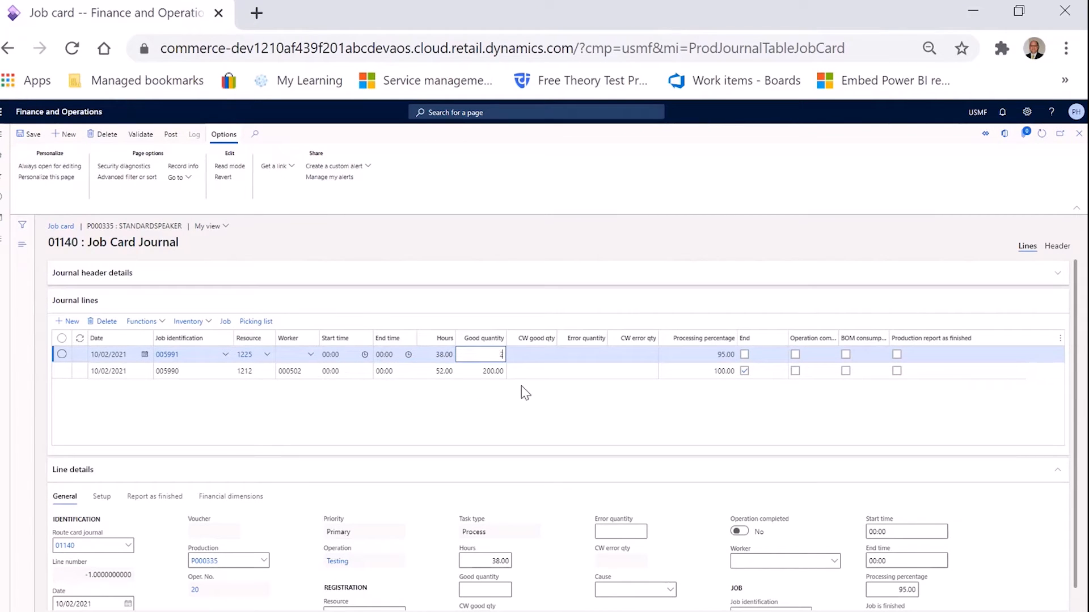
text(200)
key(Tab)
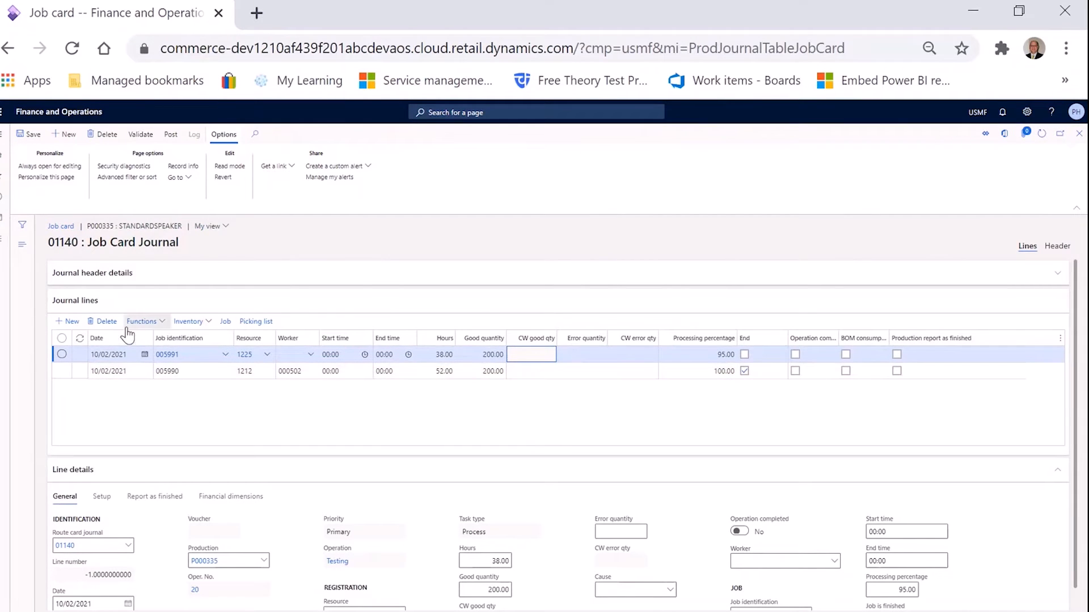
Step: Add a journal line for the TestOpr job on resource 1221 with 38 hours
click(70, 322)
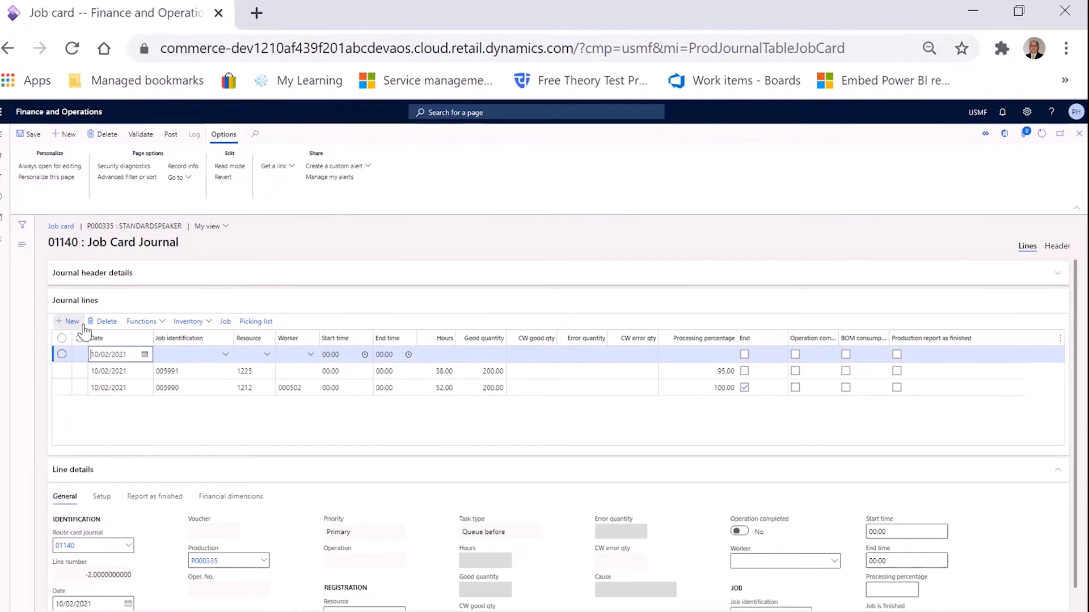
click(224, 355)
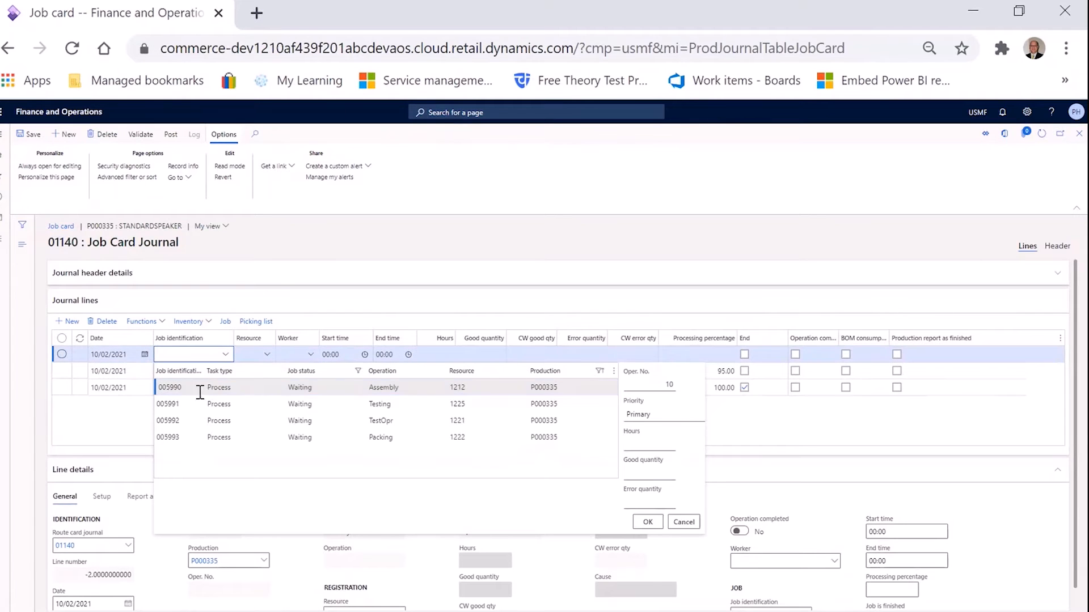
click(343, 420)
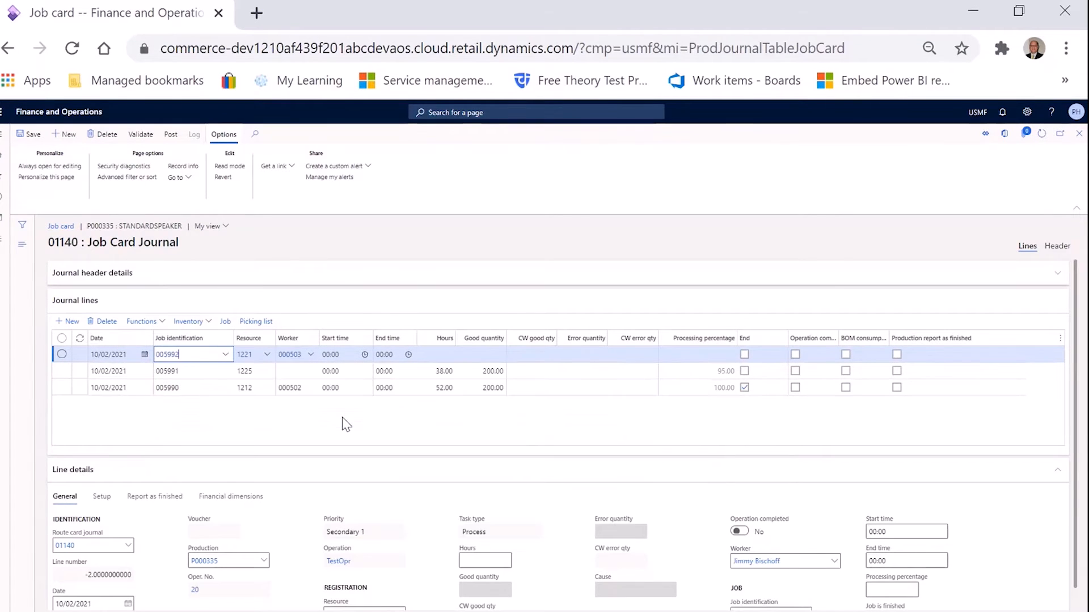
key(Tab)
key(Tab)
key(Tab)
key(Tab)
key(Tab)
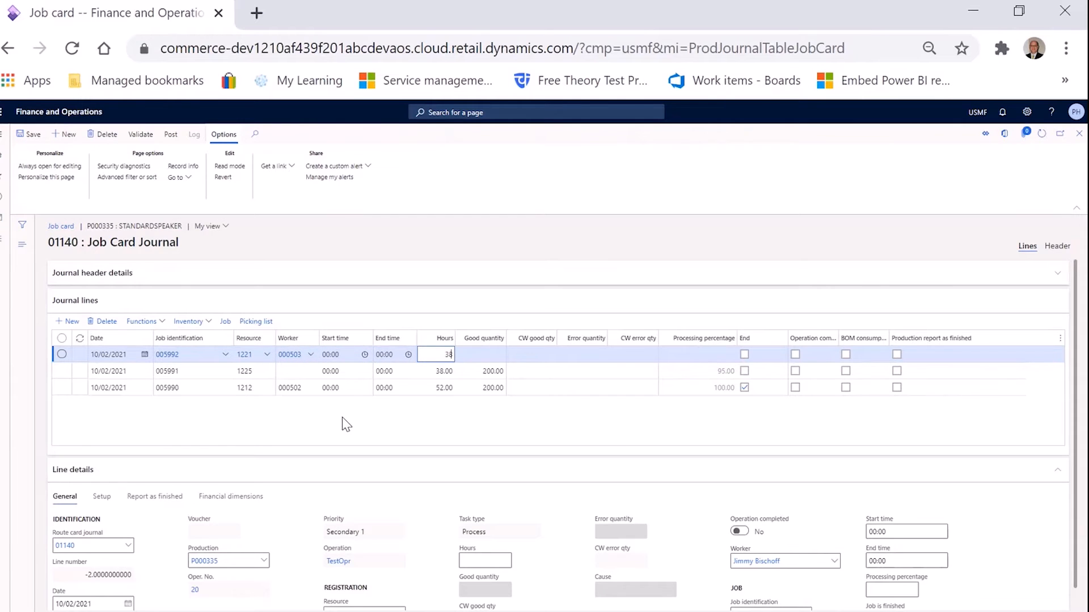
key(Tab)
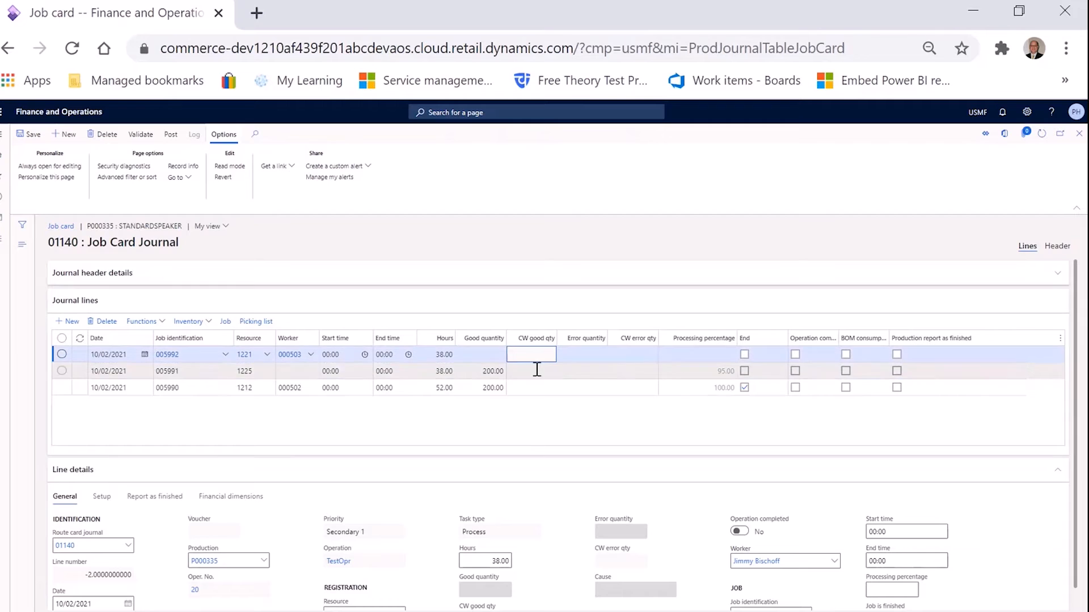
Step: Add a journal line for the Packing job on resource 1222 with 15 hours
click(72, 322)
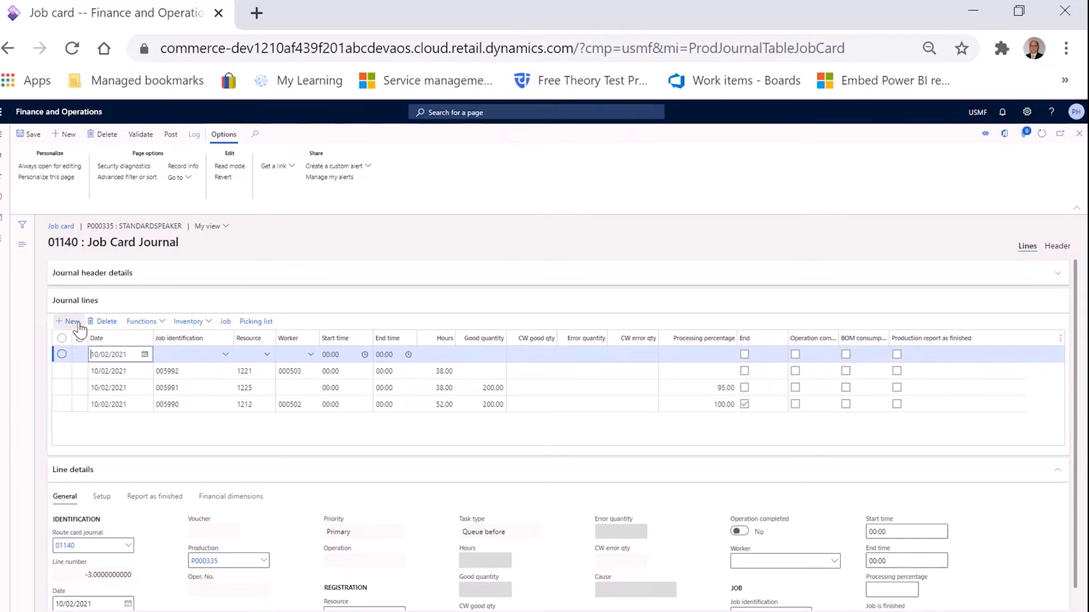
click(226, 355)
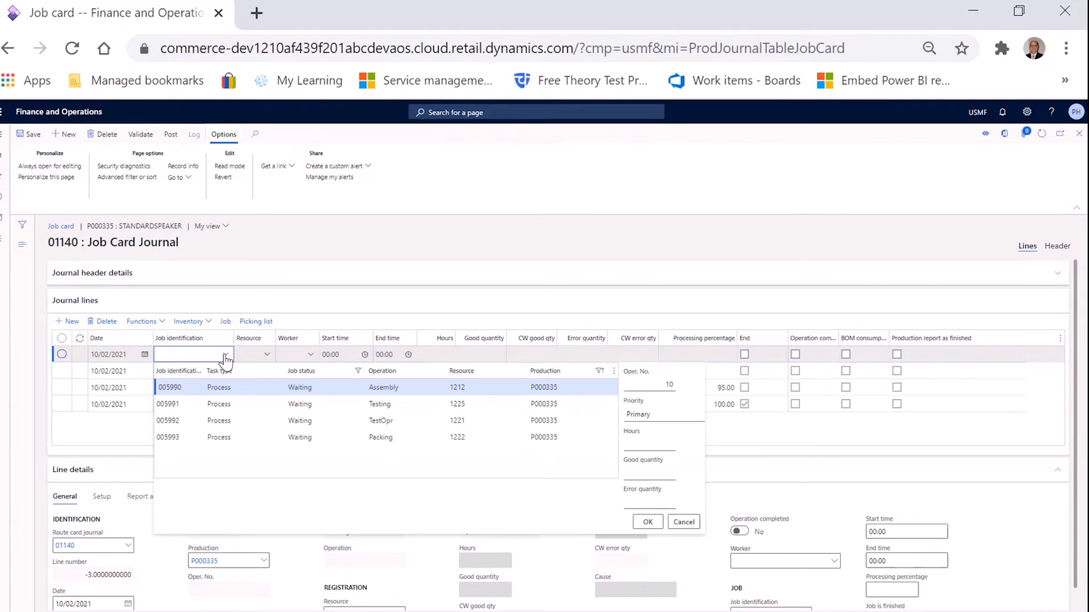
click(397, 437)
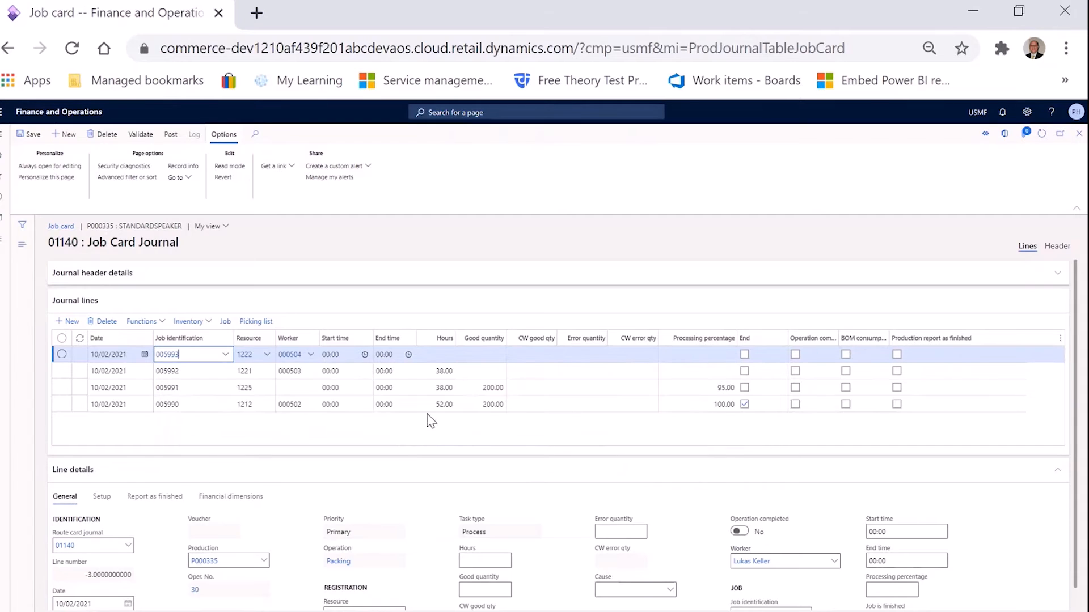
key(Tab)
key(Tab)
key(Tab)
key(Tab)
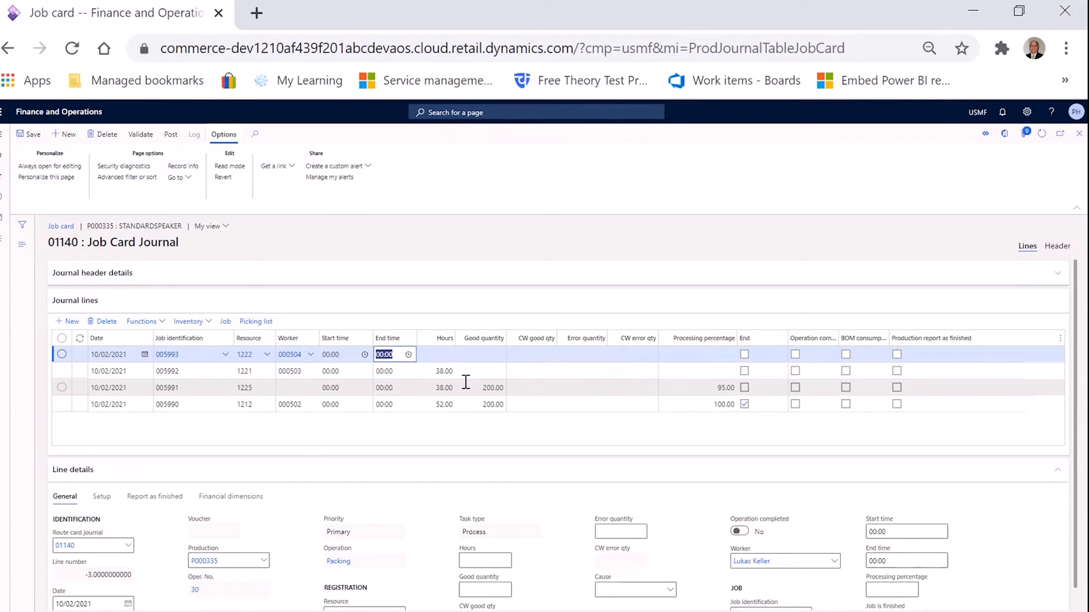
key(Tab)
text(15)
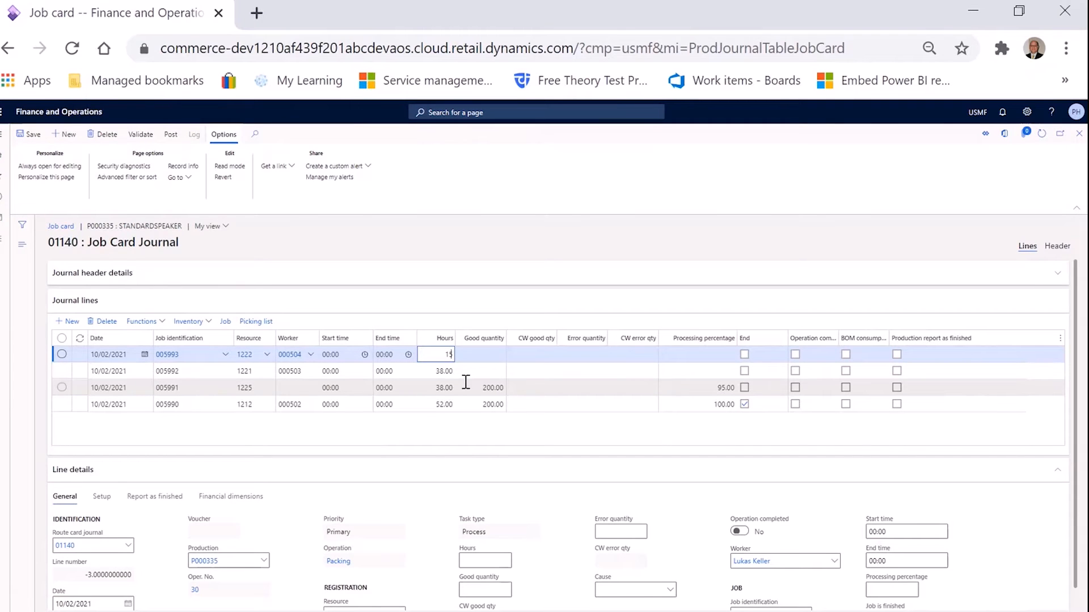
key(Tab)
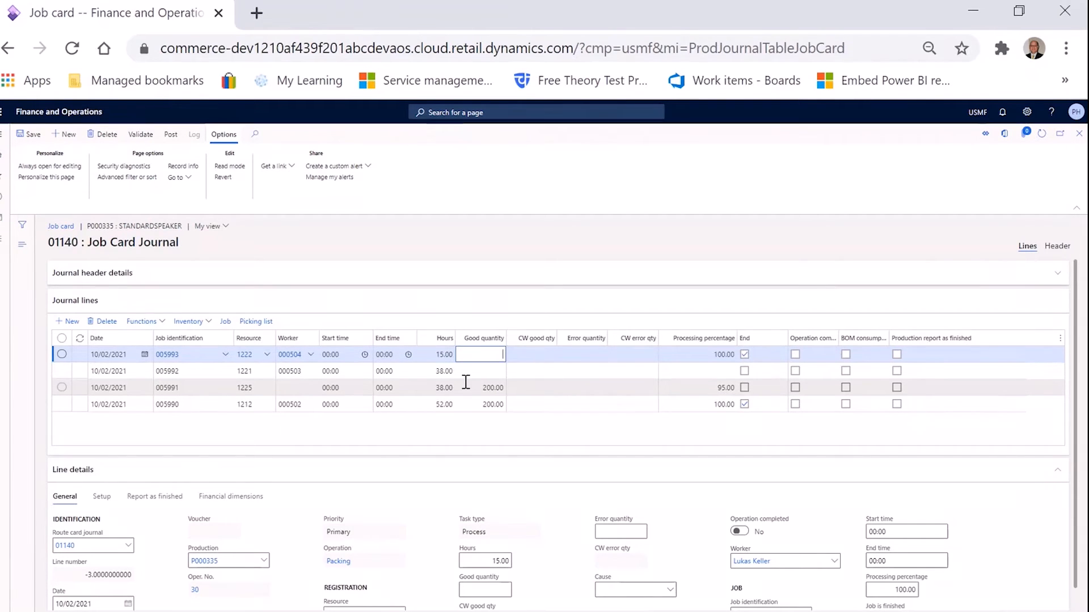
Step: Give the Packing line good quantity 198 and error quantity 2, and mark it operation completed and production report as finished
text(15)
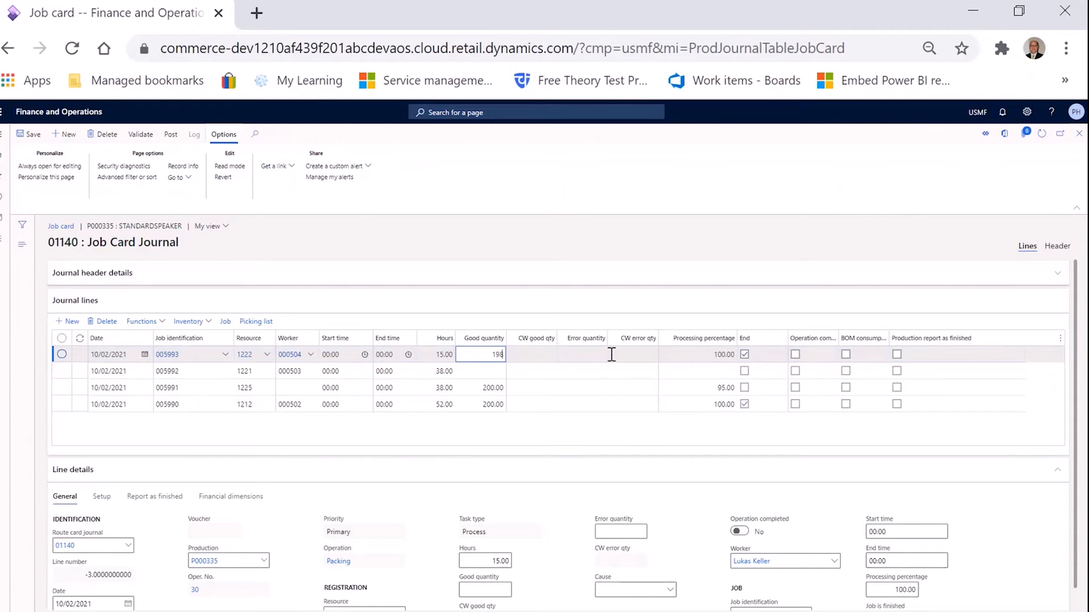
click(589, 354)
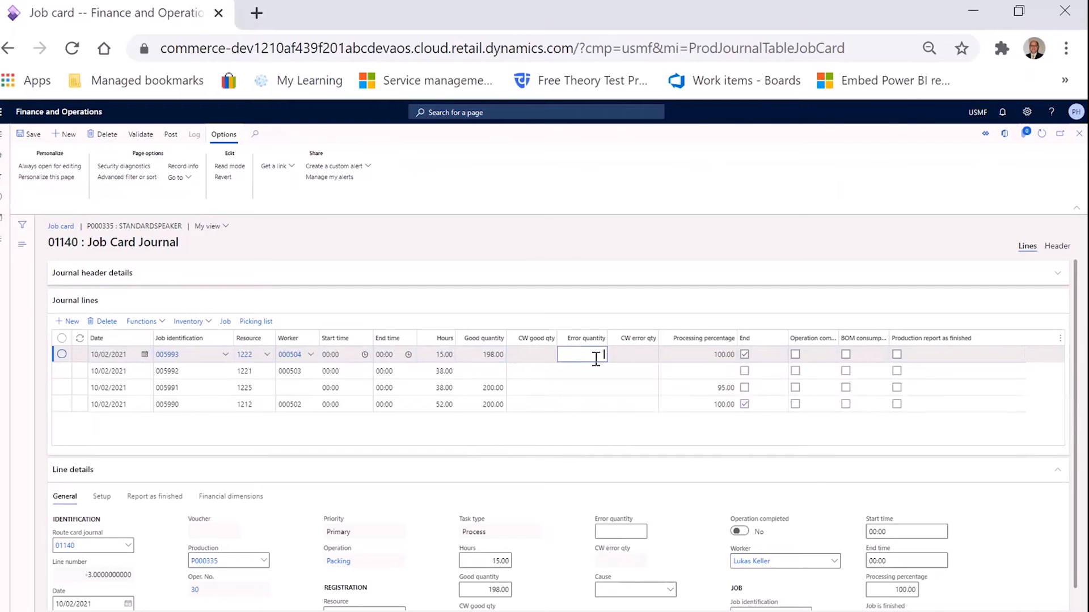
text(2)
key(Tab)
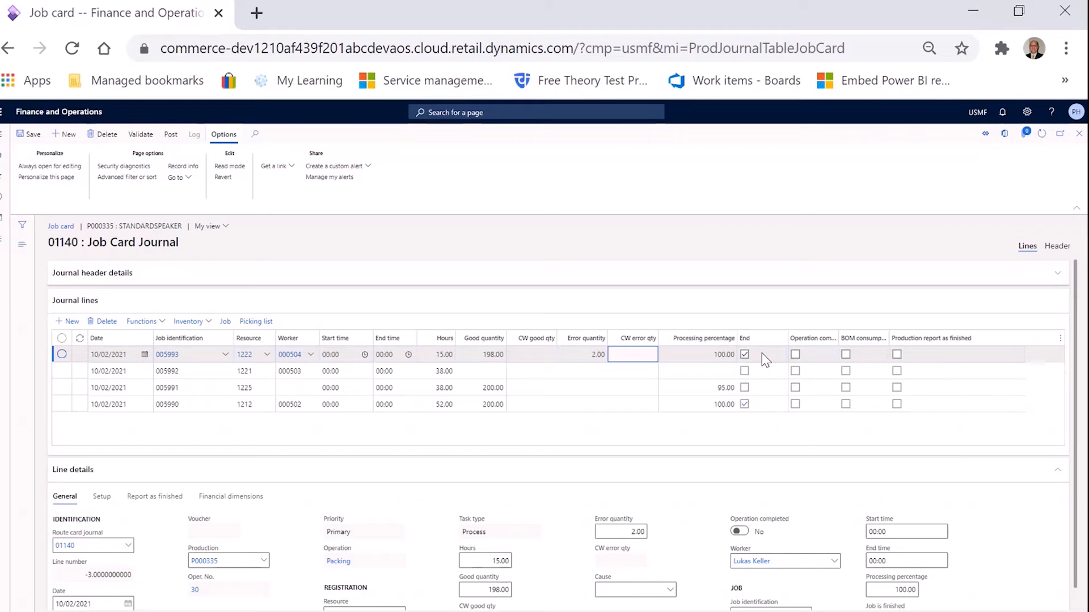
click(796, 356)
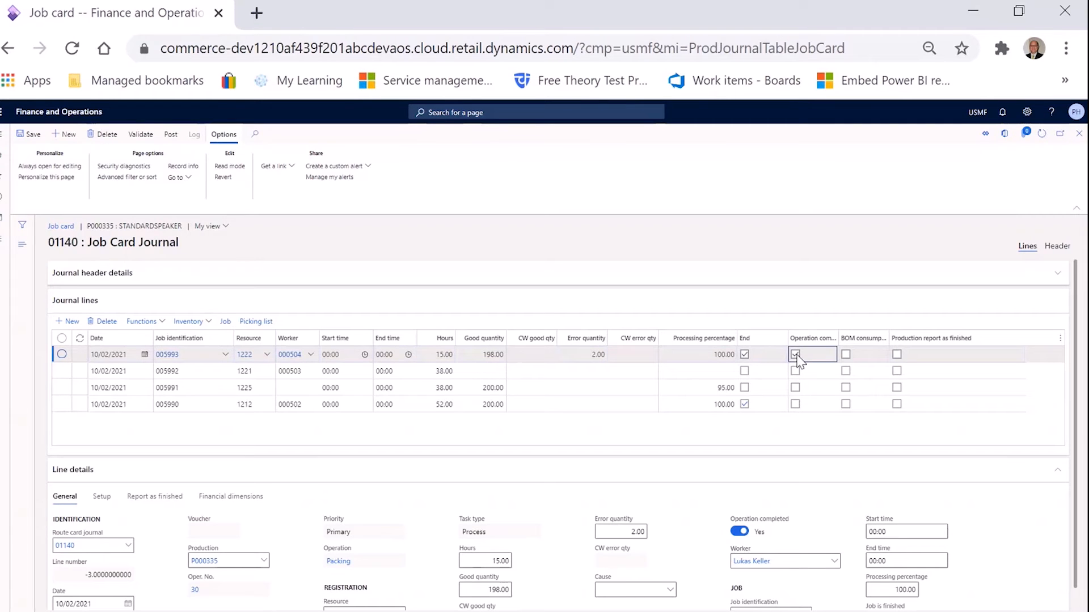
click(897, 356)
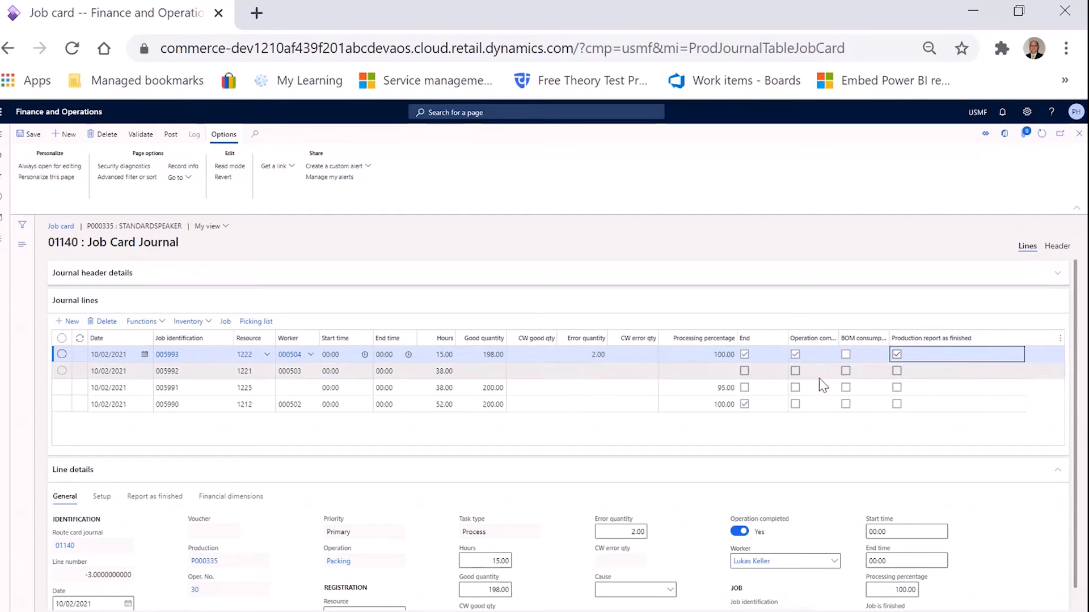
Step: Validate the job card journal and post it without transferring posting errors to a new journal
click(141, 137)
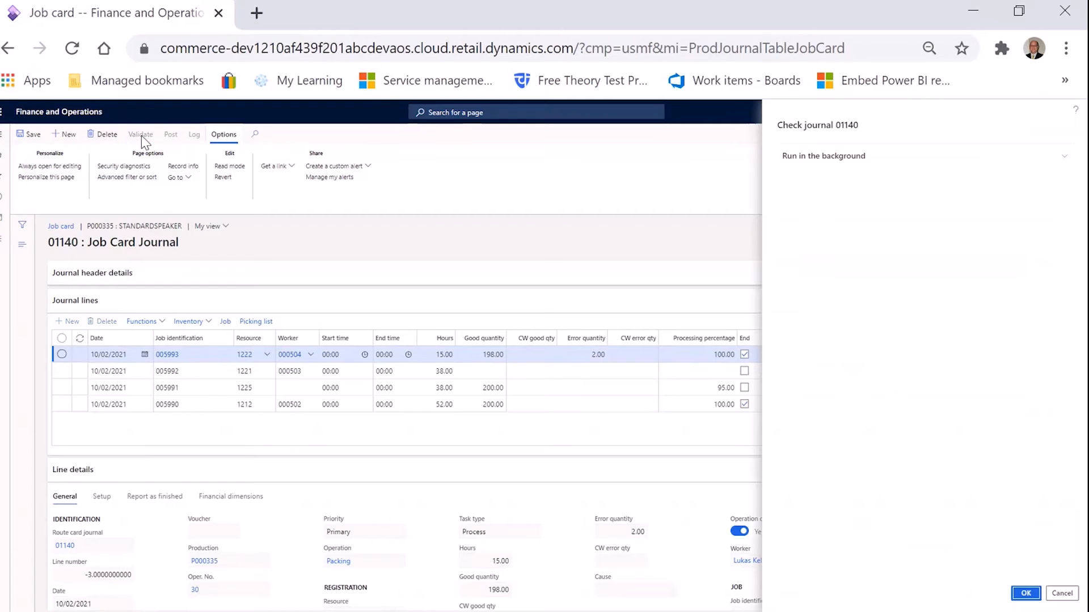
click(1026, 594)
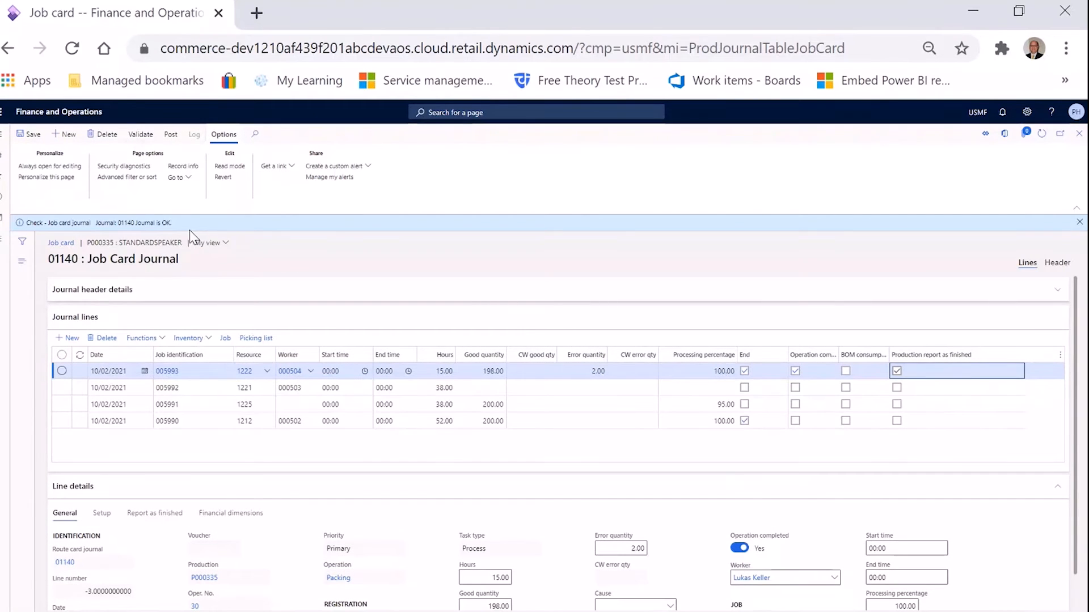
click(170, 135)
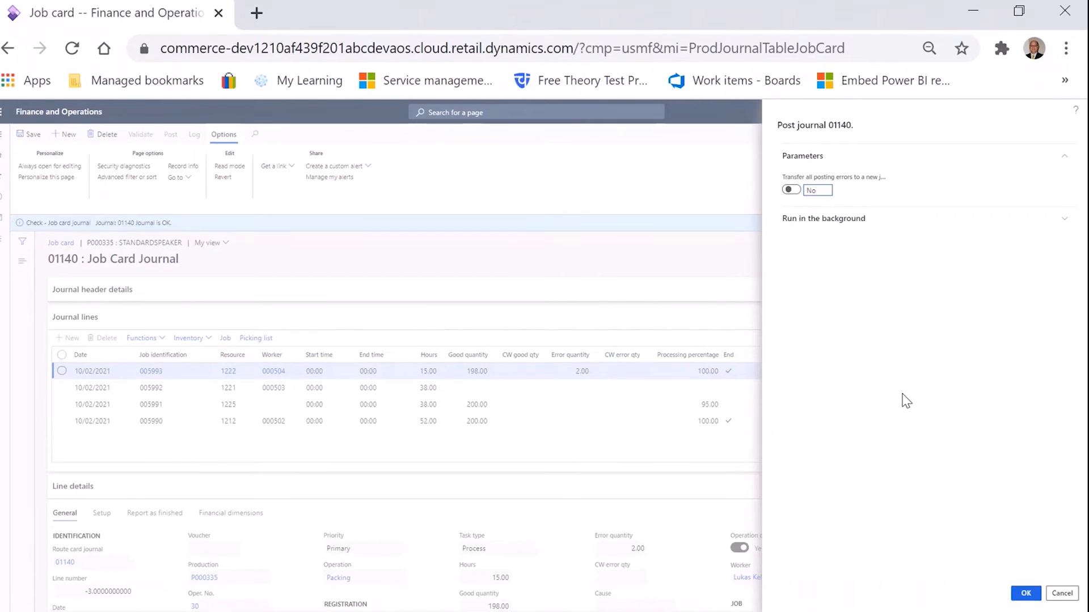
click(1025, 598)
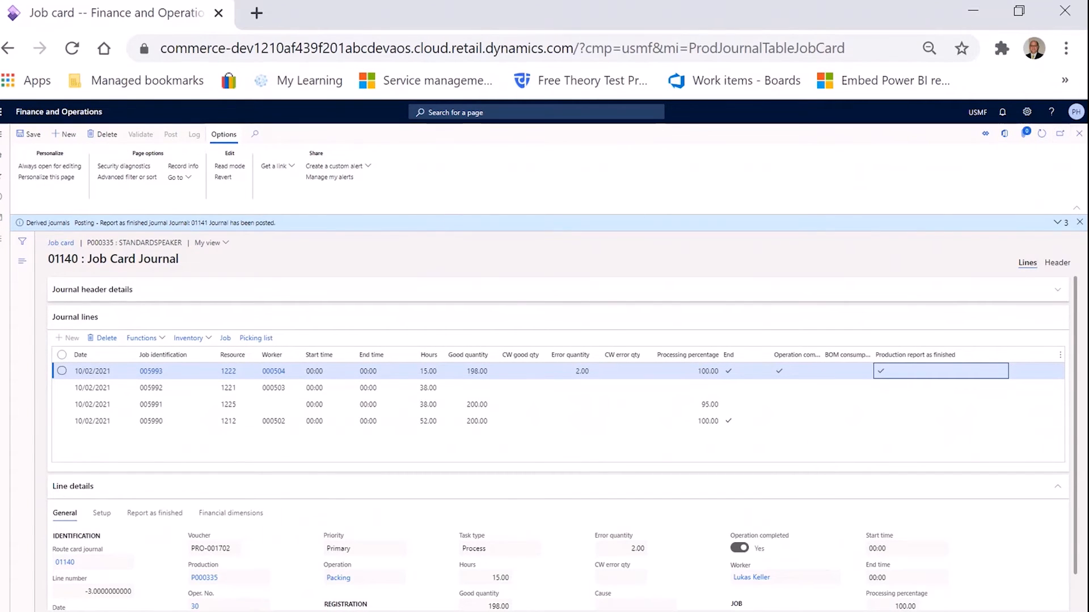
Step: Leave the posted job card journal and end the StandardSpeaker production order with report as finished enabled and scrap method Allocation
click(1080, 135)
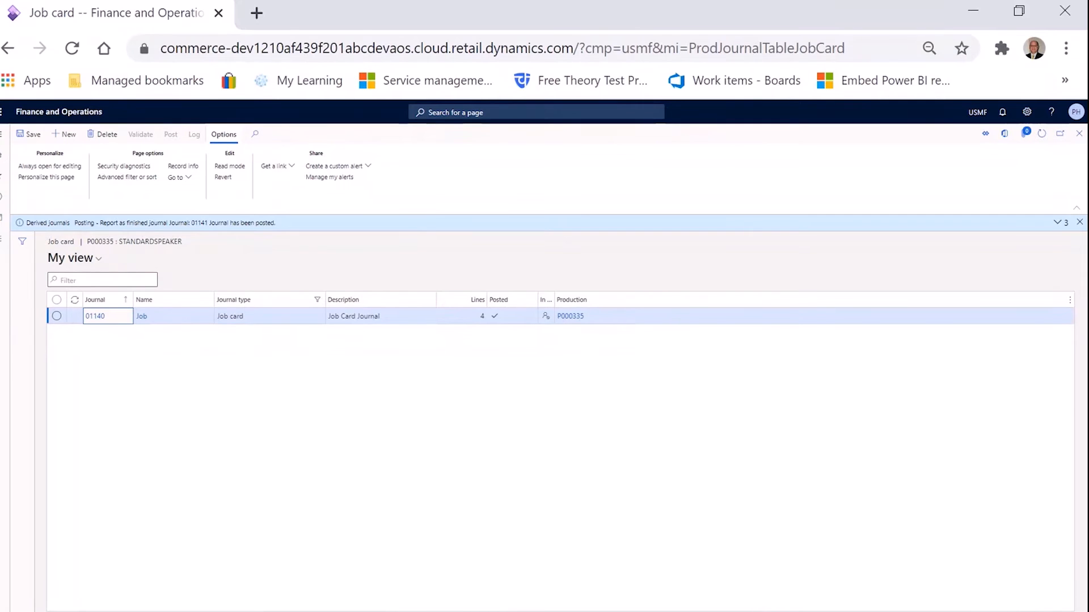
click(1079, 136)
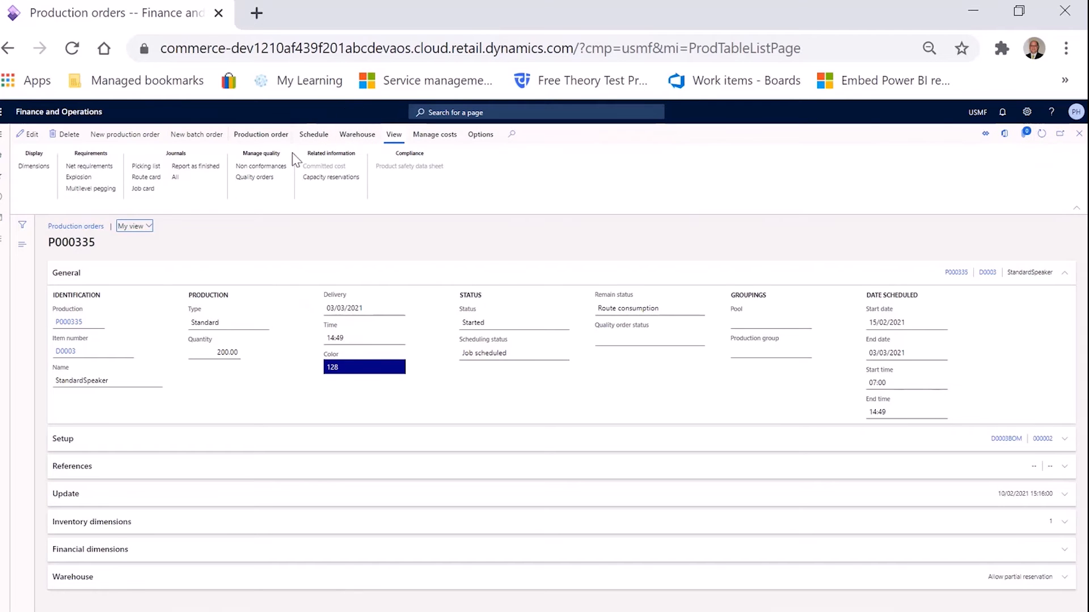
click(252, 136)
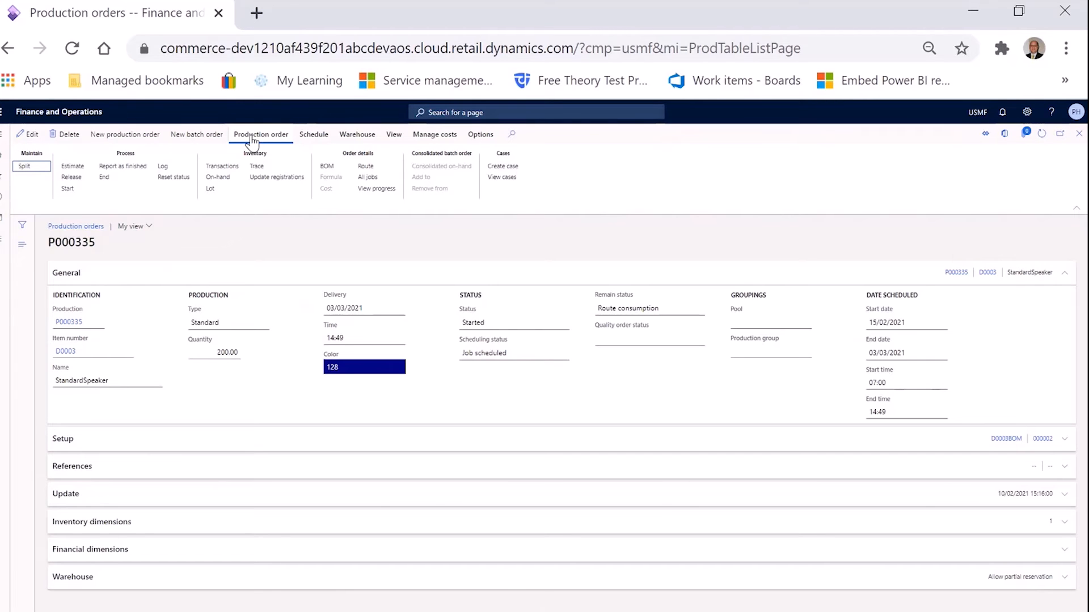
click(107, 178)
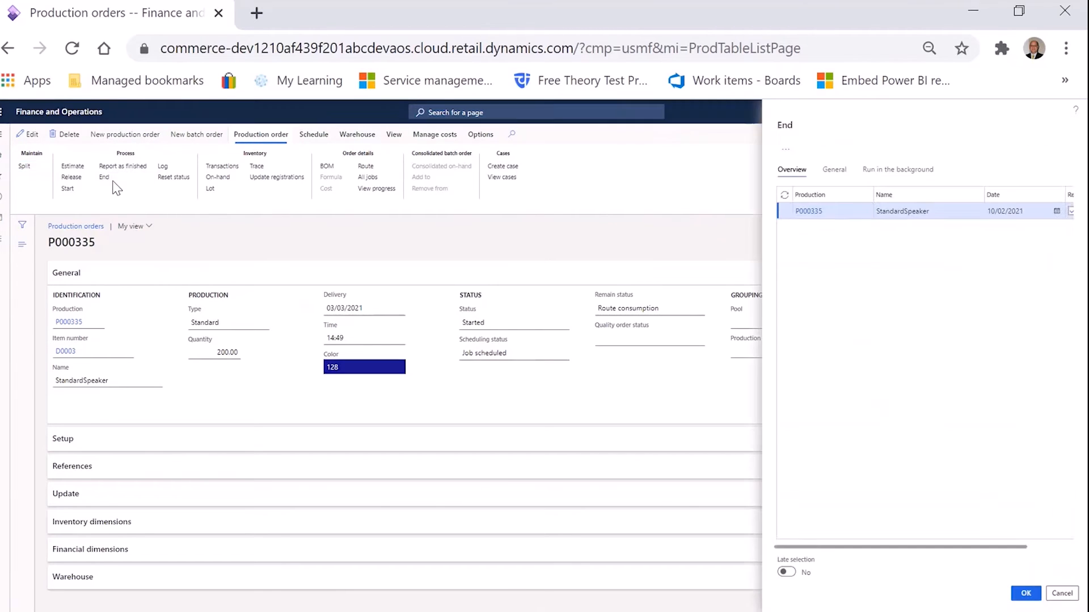
click(845, 170)
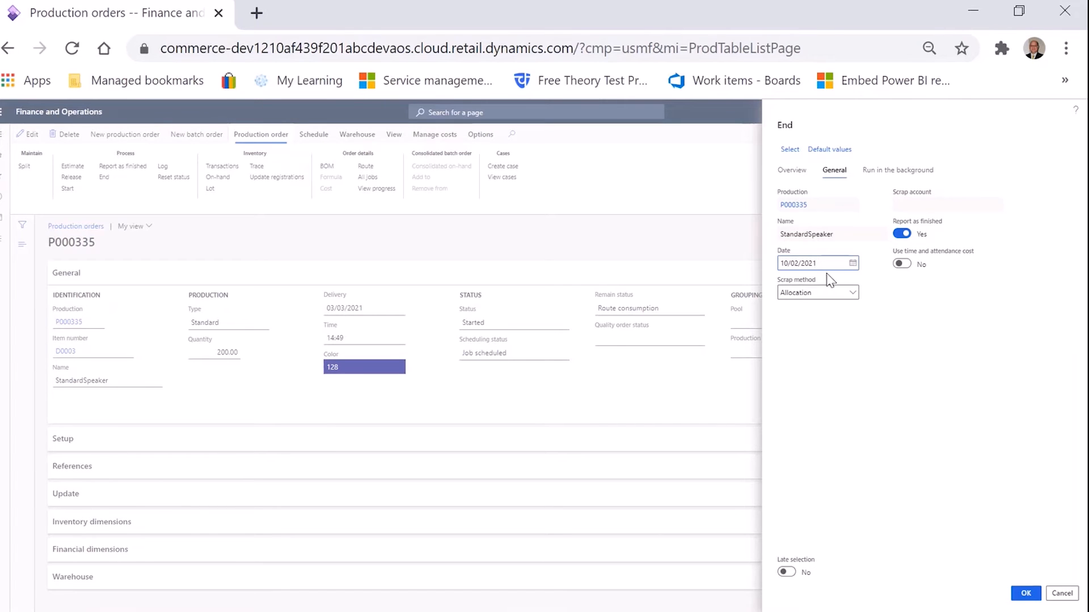
click(1025, 593)
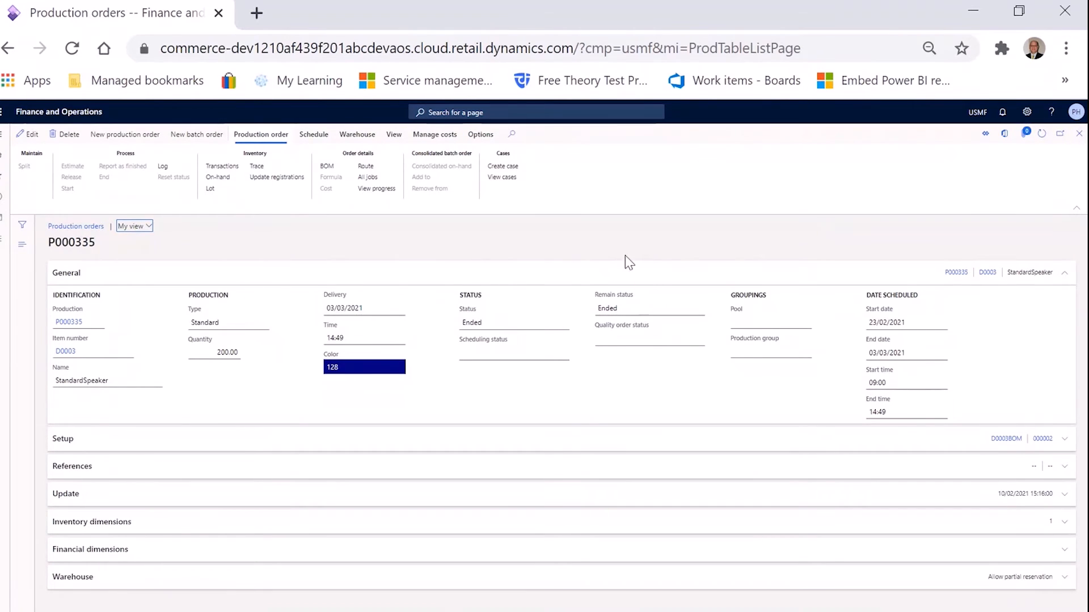
Step: Refresh the list of all production orders and check the on-hand inventory of item D0003 in its product information
click(1078, 136)
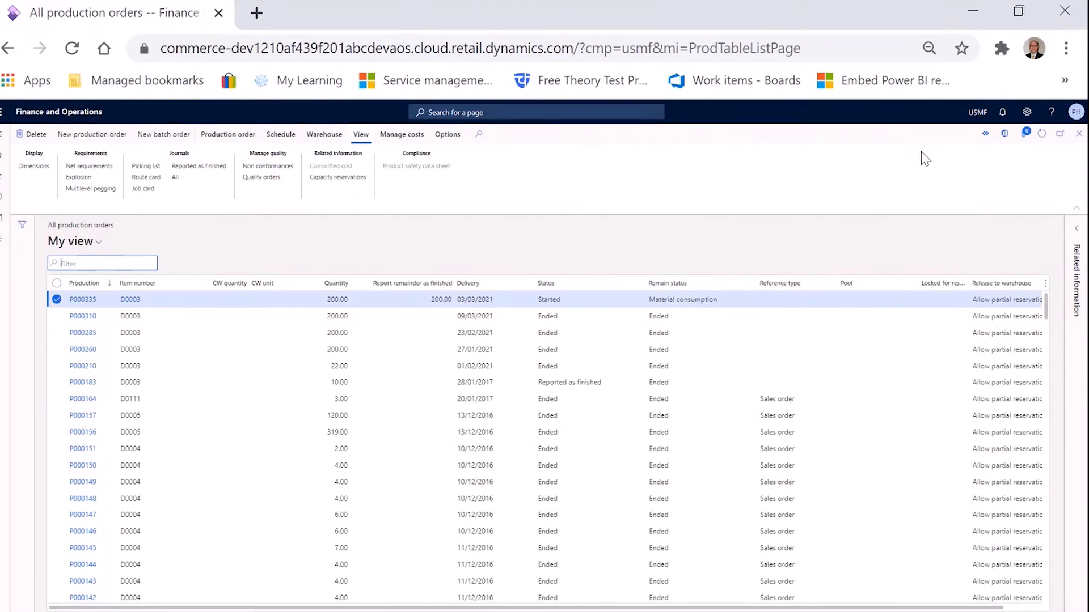
click(1041, 136)
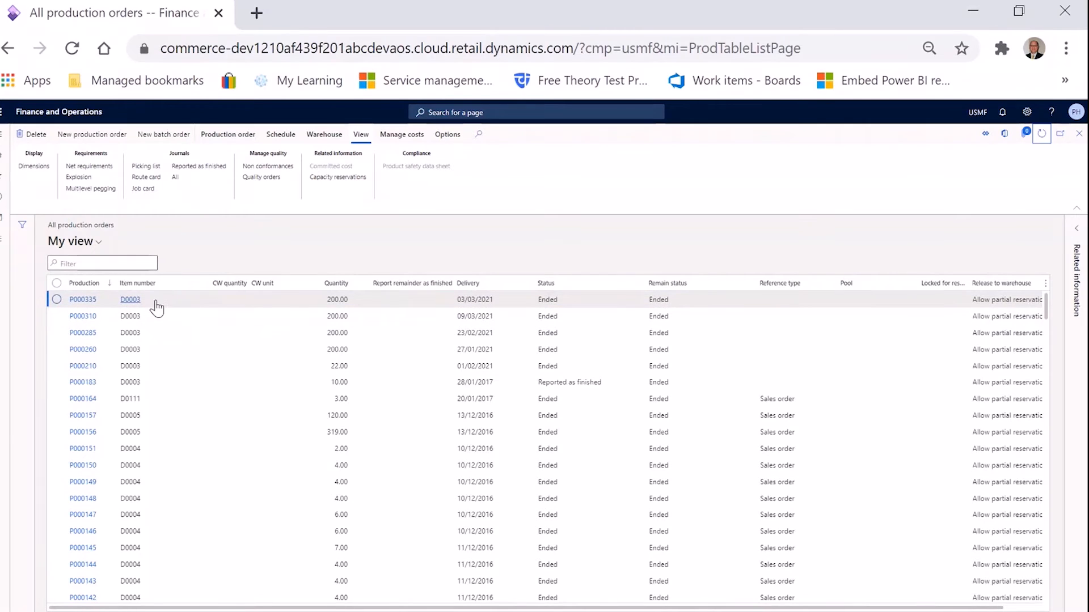
click(136, 300)
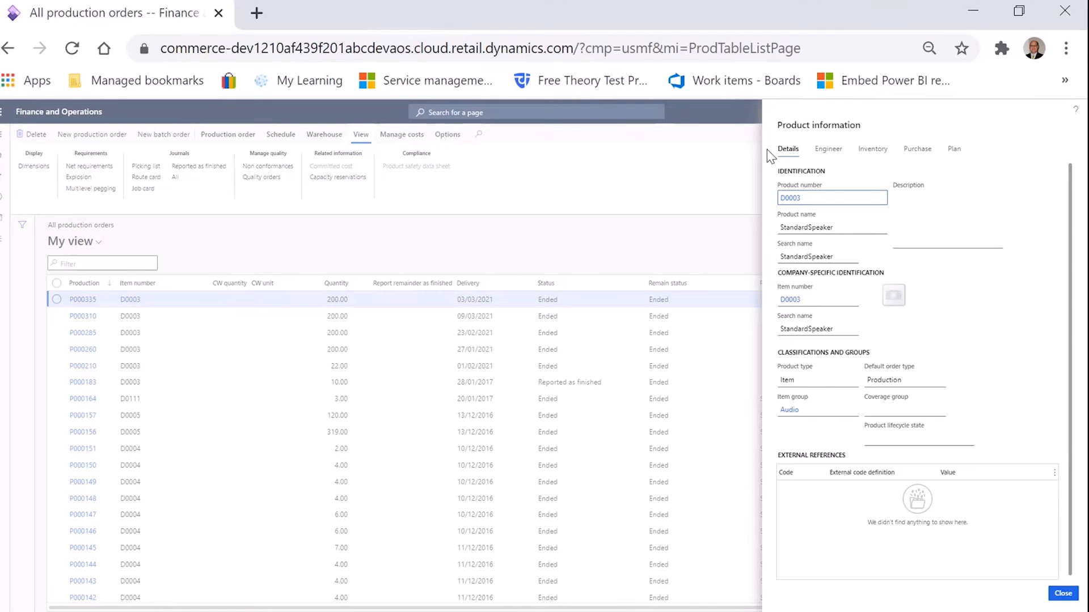
click(872, 149)
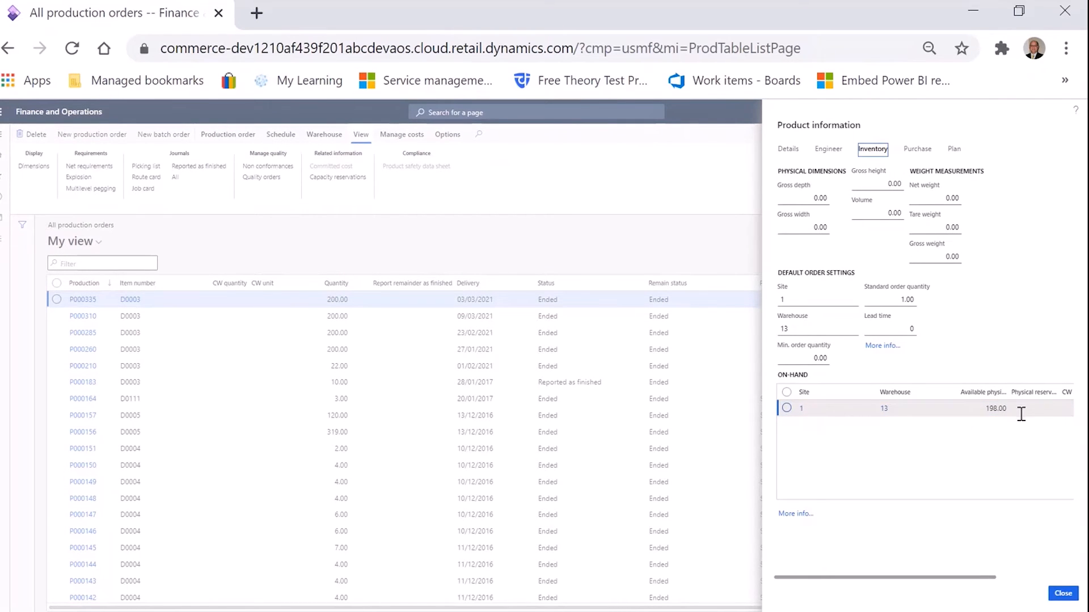
mouse_move(962, 579)
mouse_down()
mouse_move(1052, 587)
mouse_move(946, 592)
mouse_up()
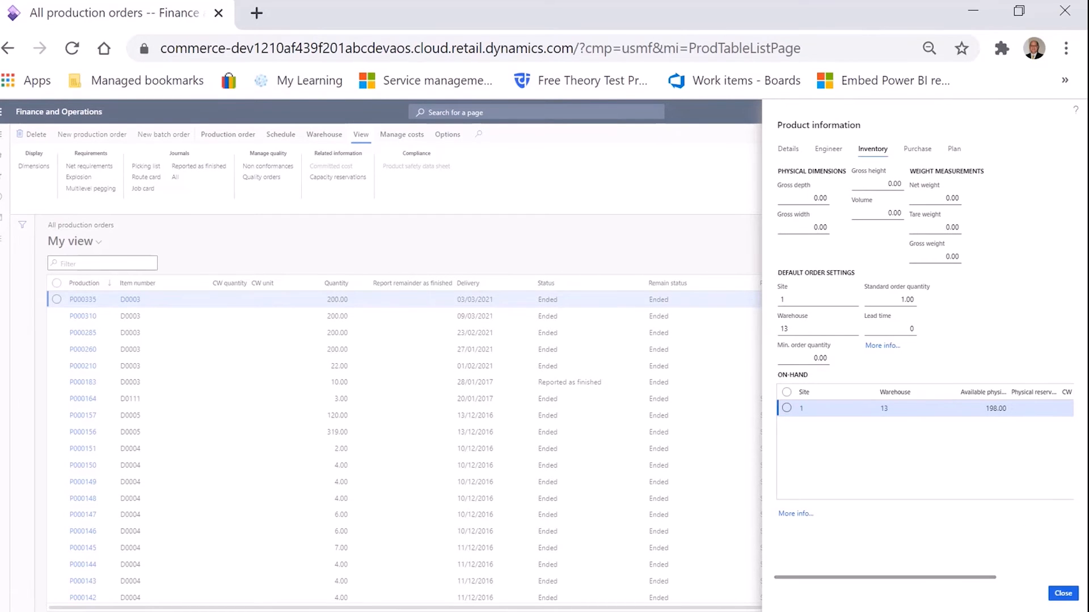
click(1065, 595)
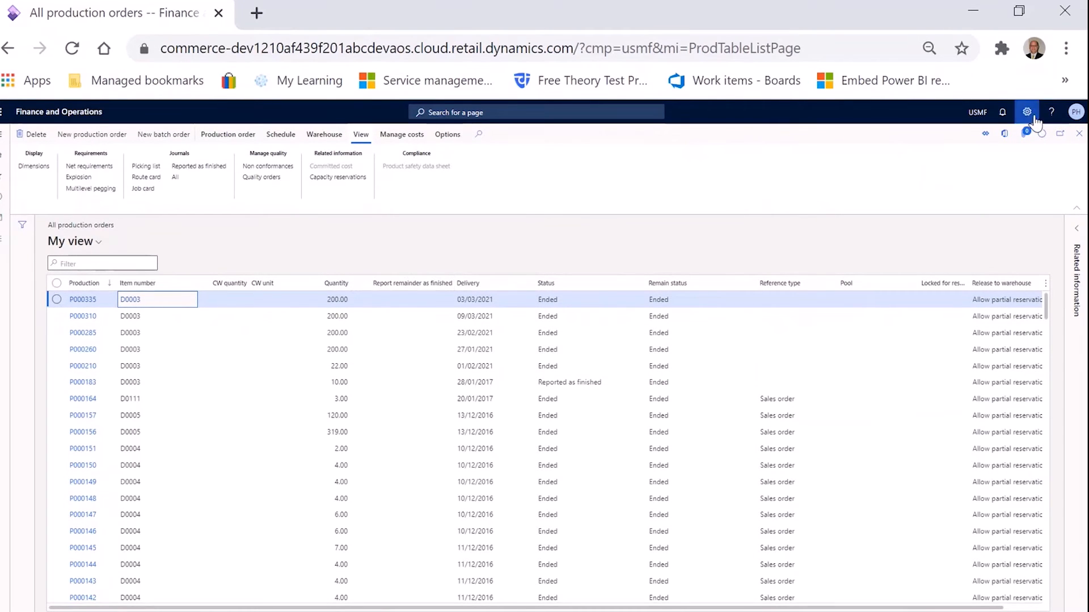
click(1073, 138)
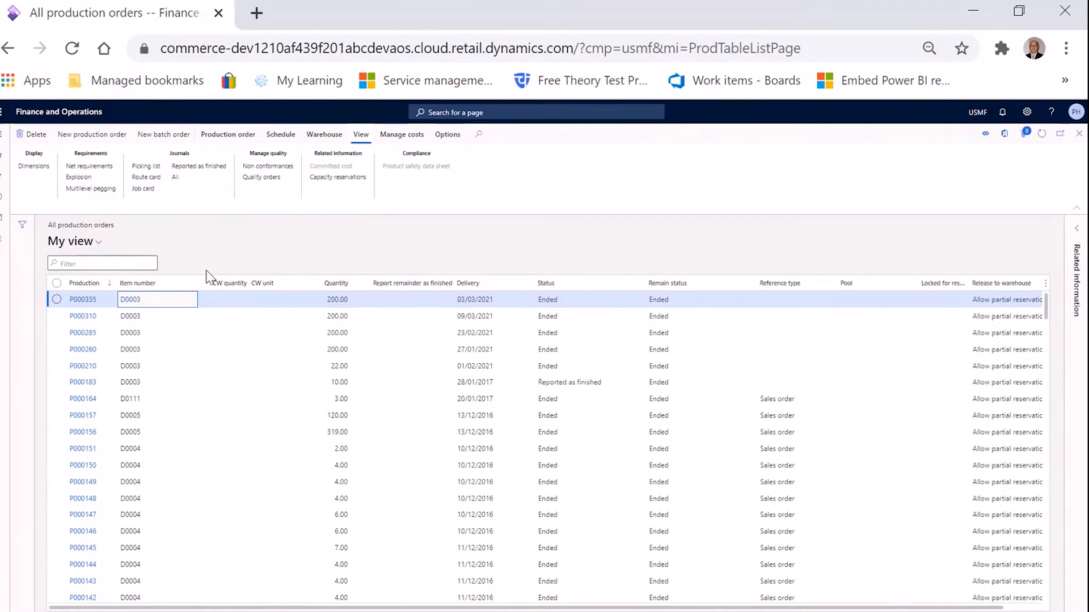
click(91, 301)
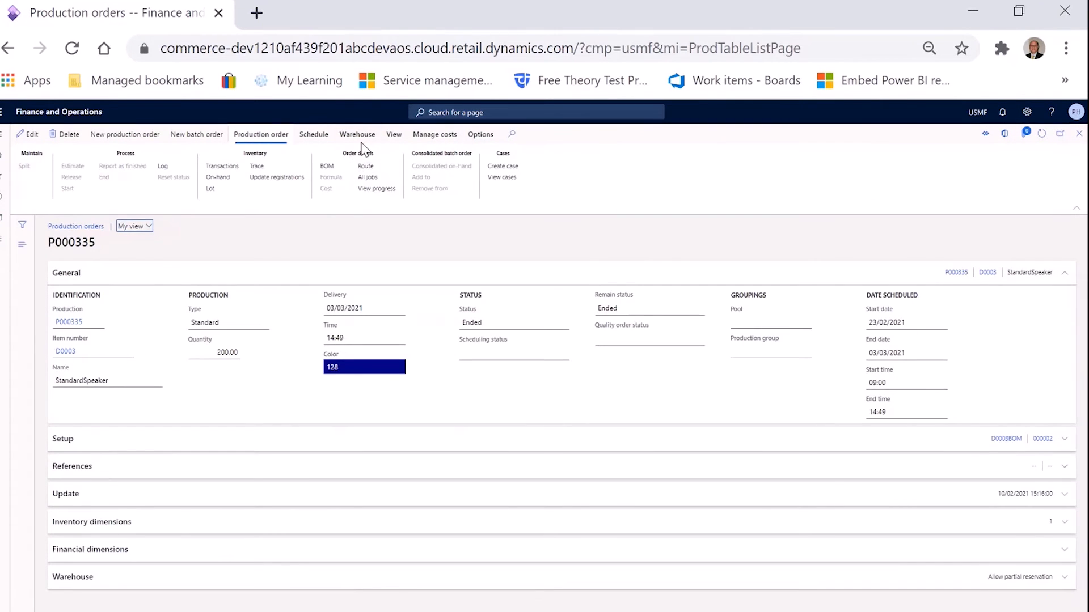
click(394, 138)
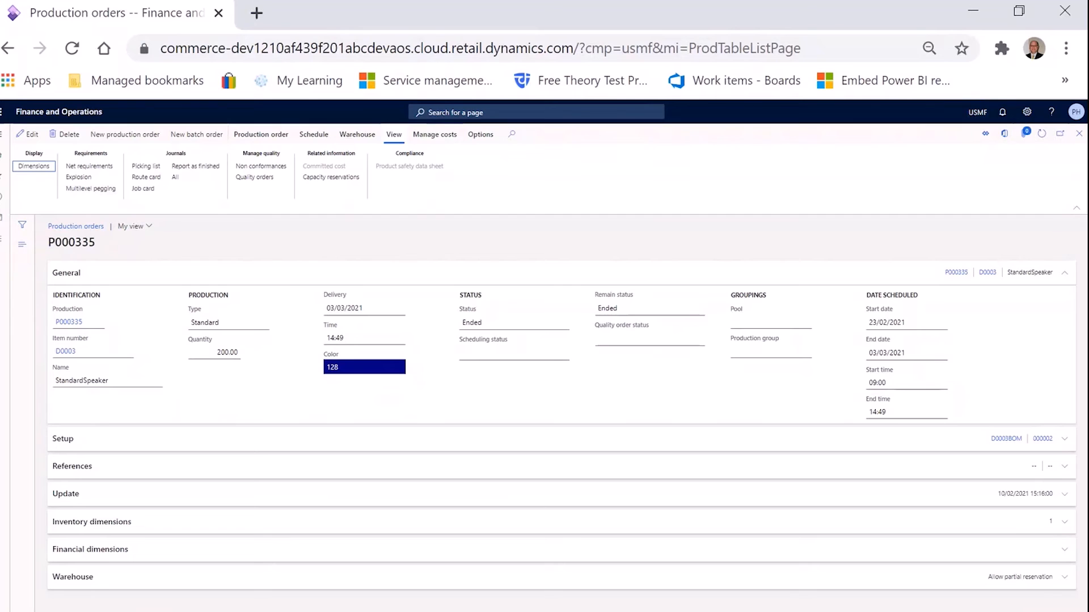
click(1078, 136)
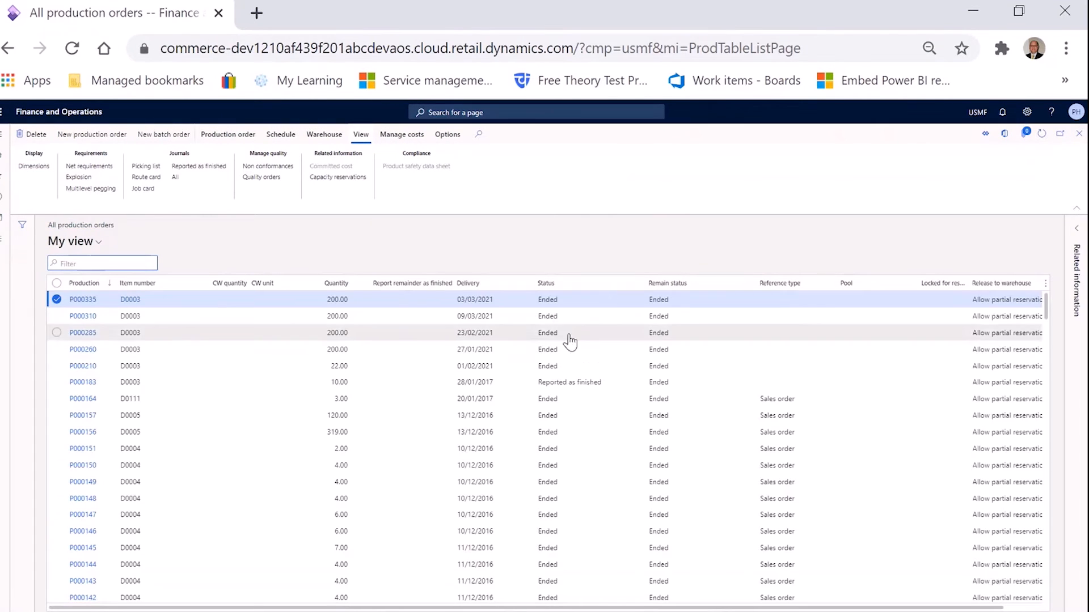
click(1079, 134)
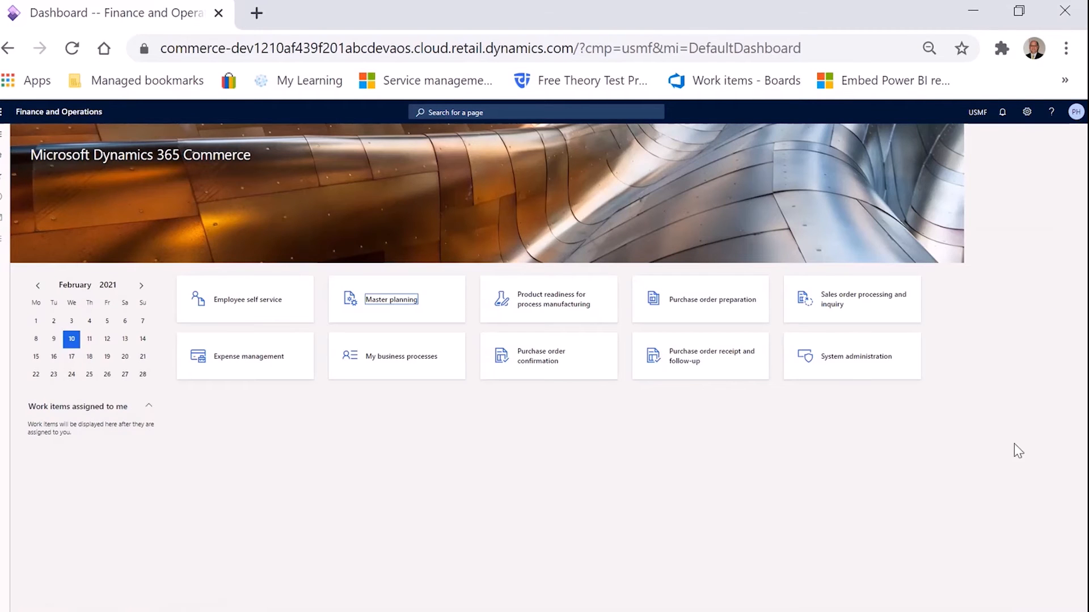
Step: From all production orders, select the ended D0003 order with delivery date 03/03/2021 and view its cost calculation details
click(3, 239)
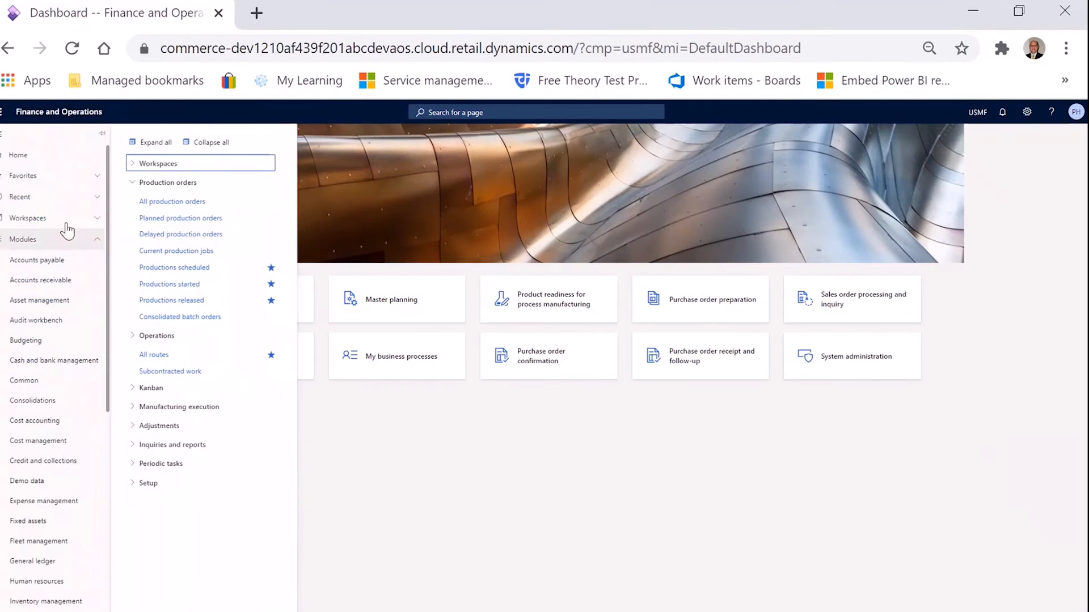
click(200, 202)
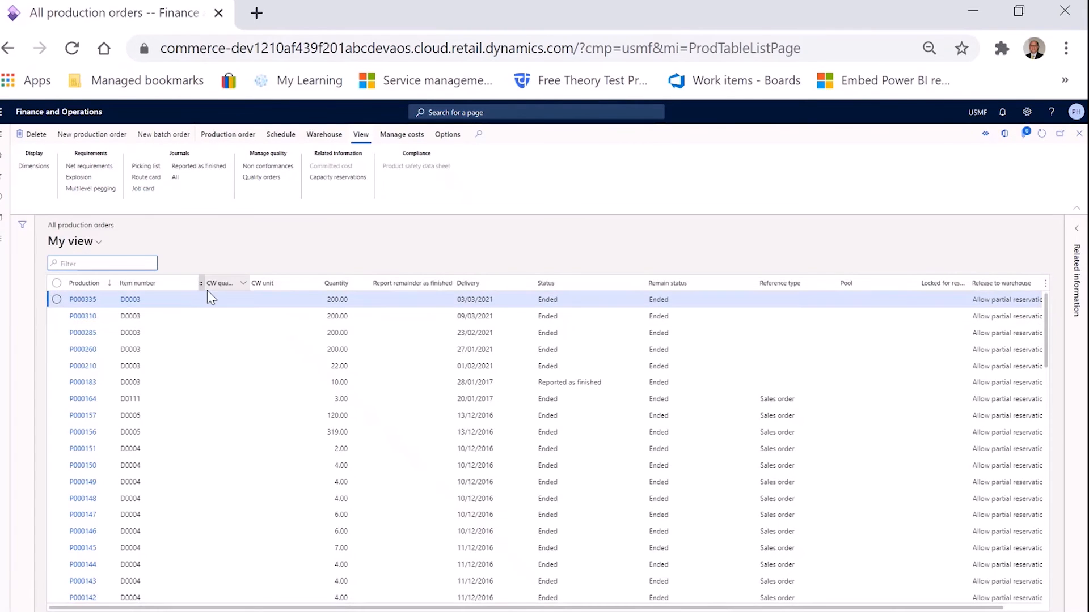
click(56, 300)
click(55, 302)
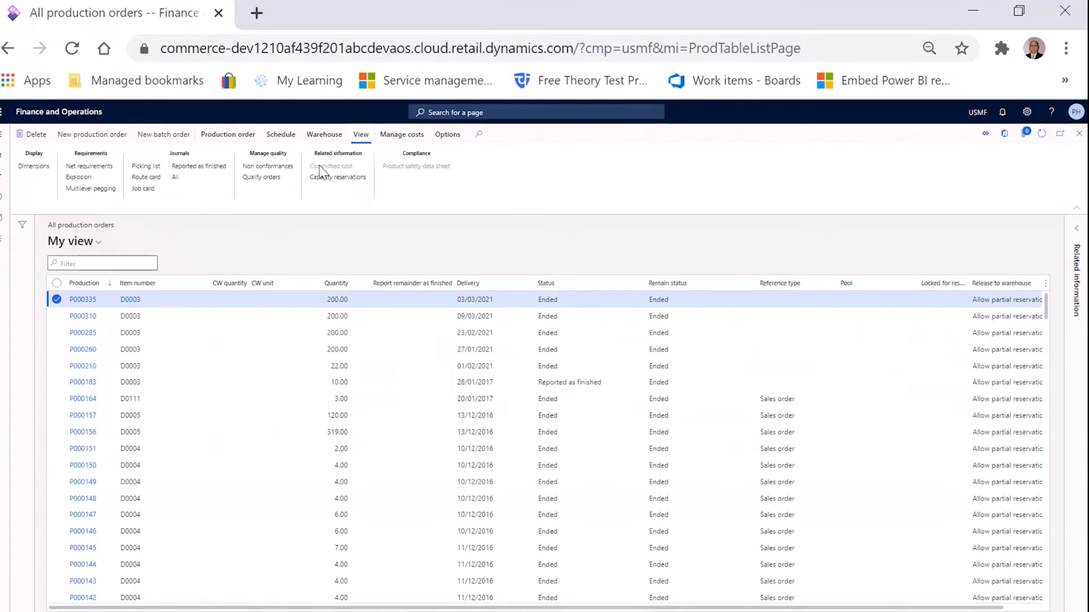
click(412, 139)
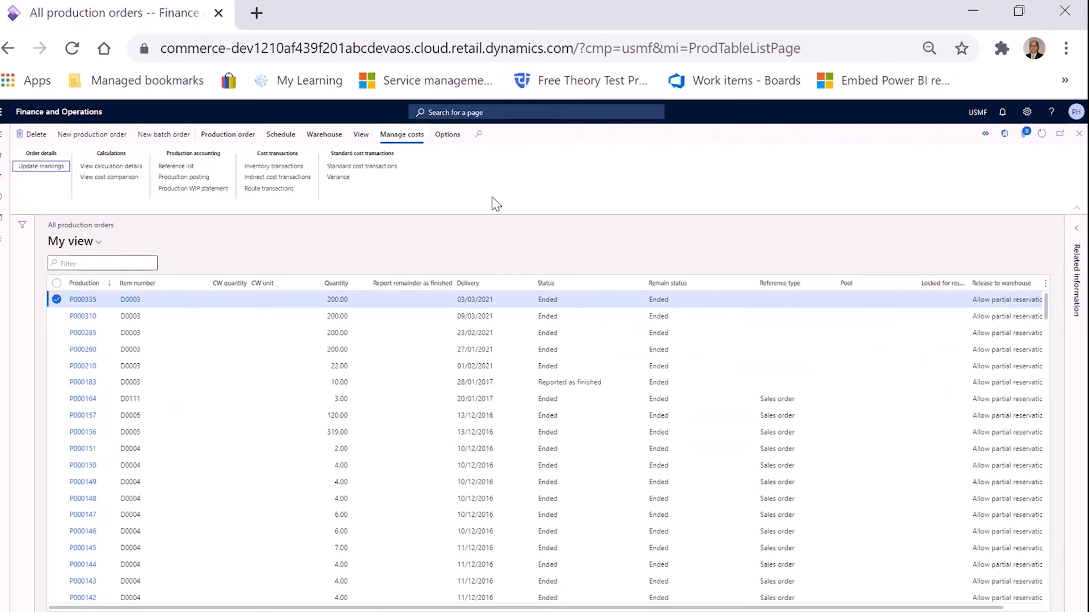
click(130, 168)
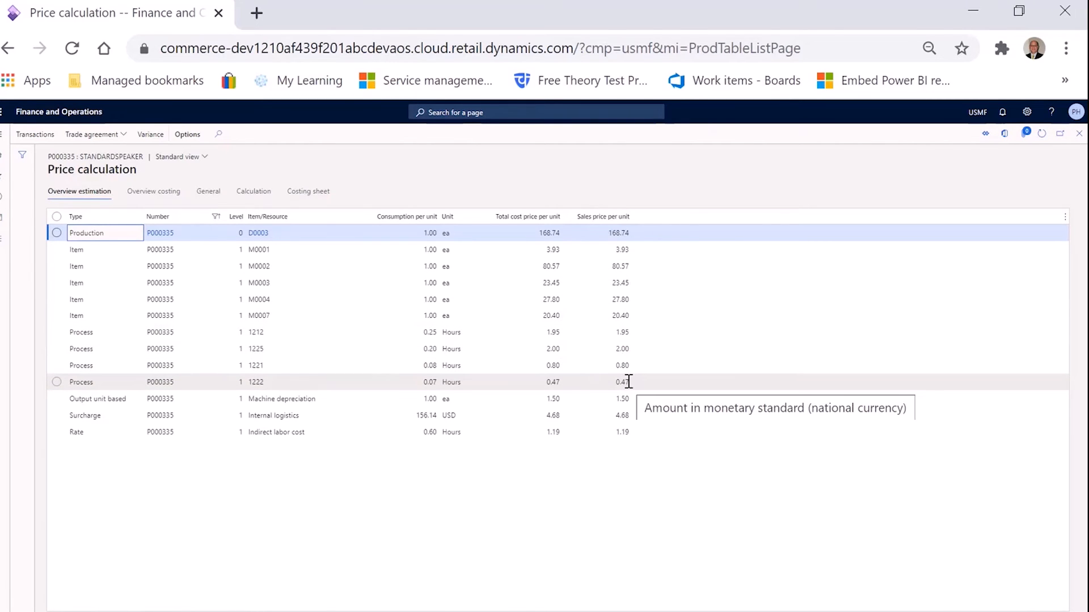
Step: Compare the estimated and realized consumption and cost amounts in the costing overview and the calculation details
click(171, 196)
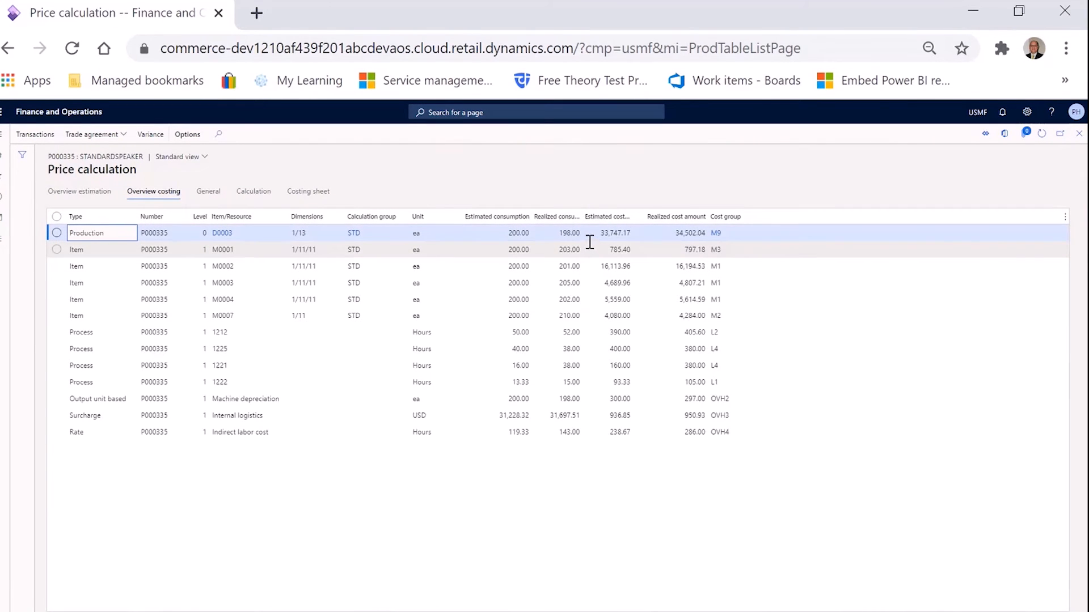
click(633, 232)
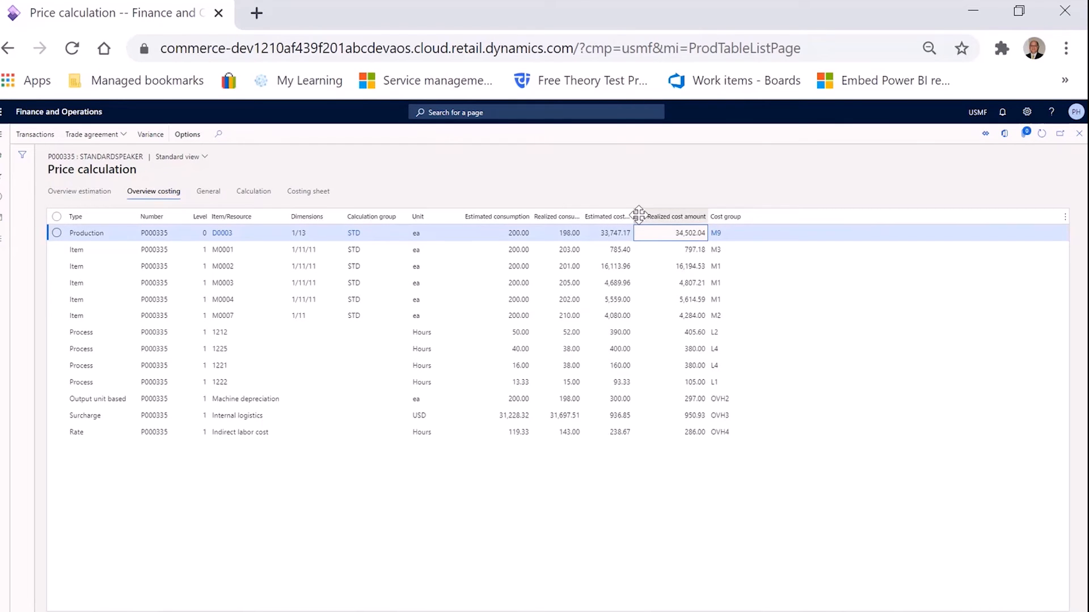
drag(638, 216, 823, 220)
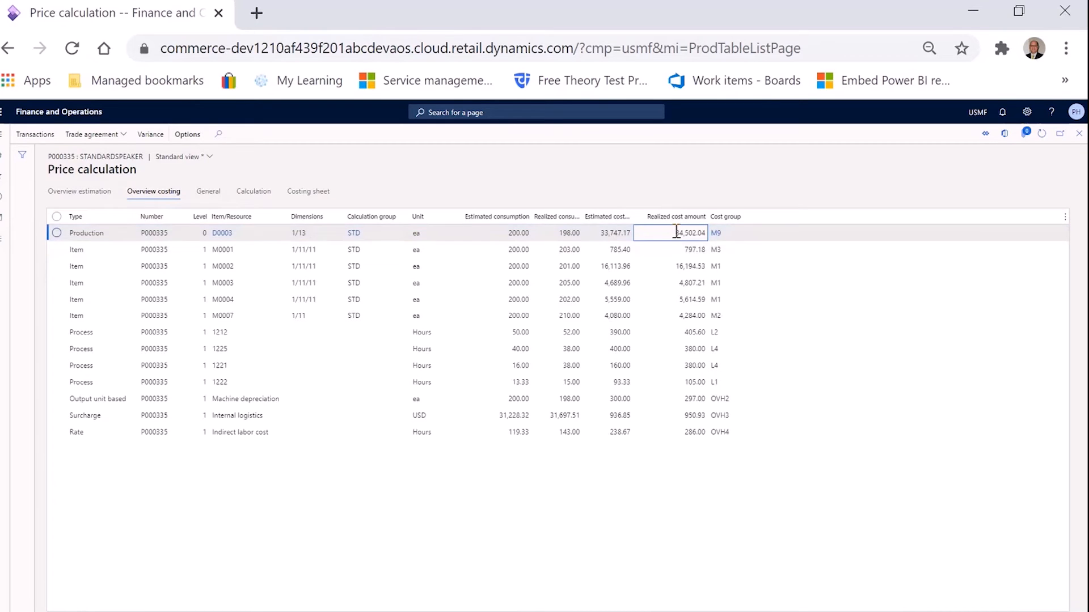
drag(677, 233, 702, 233)
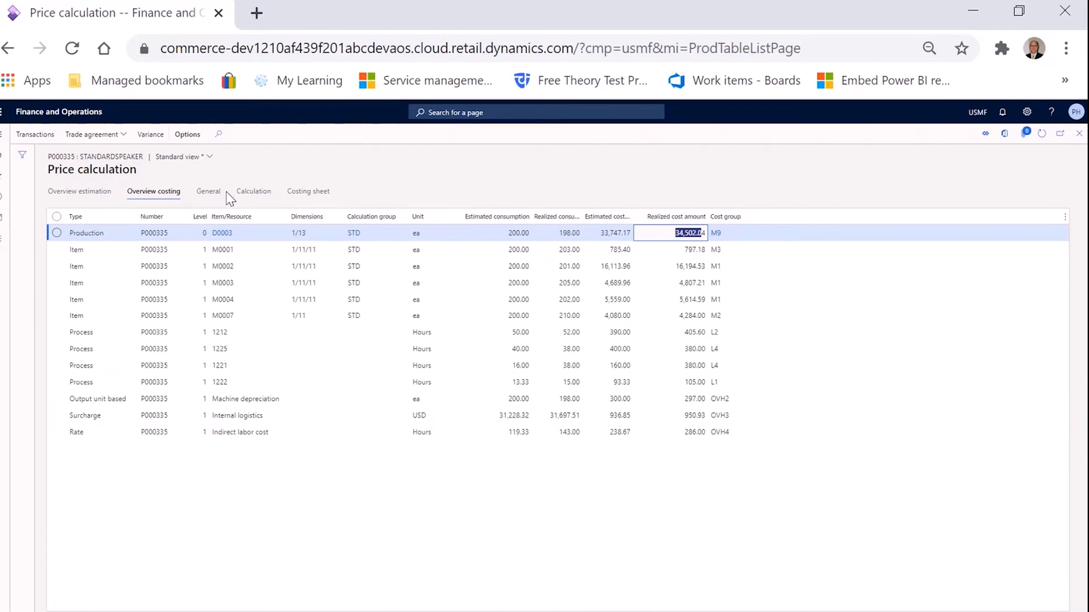
click(256, 193)
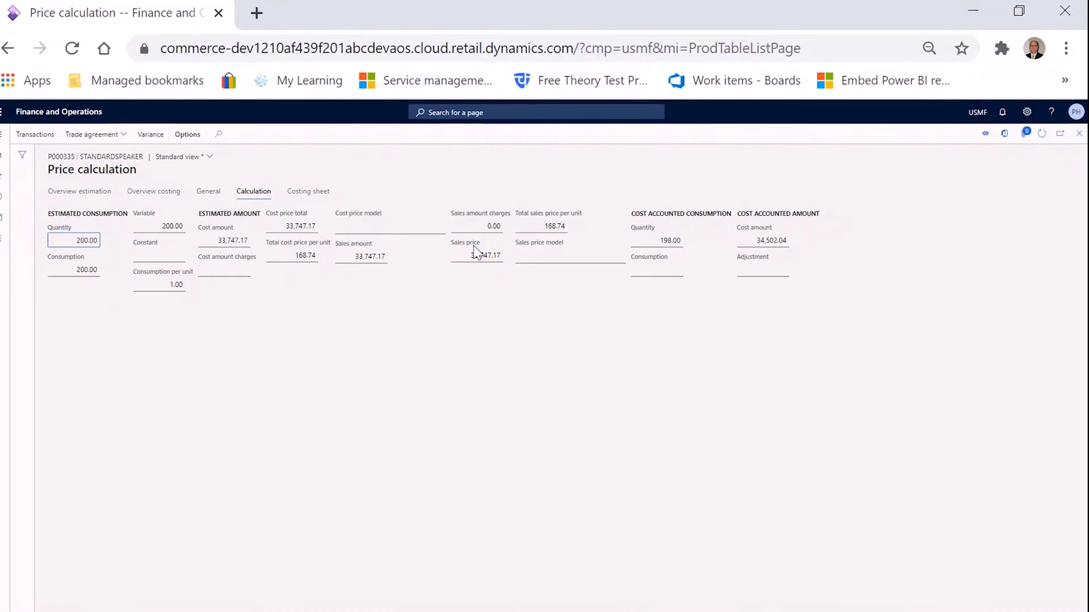
Step: View the price calculation's costing sheet with its level set to Total
click(322, 193)
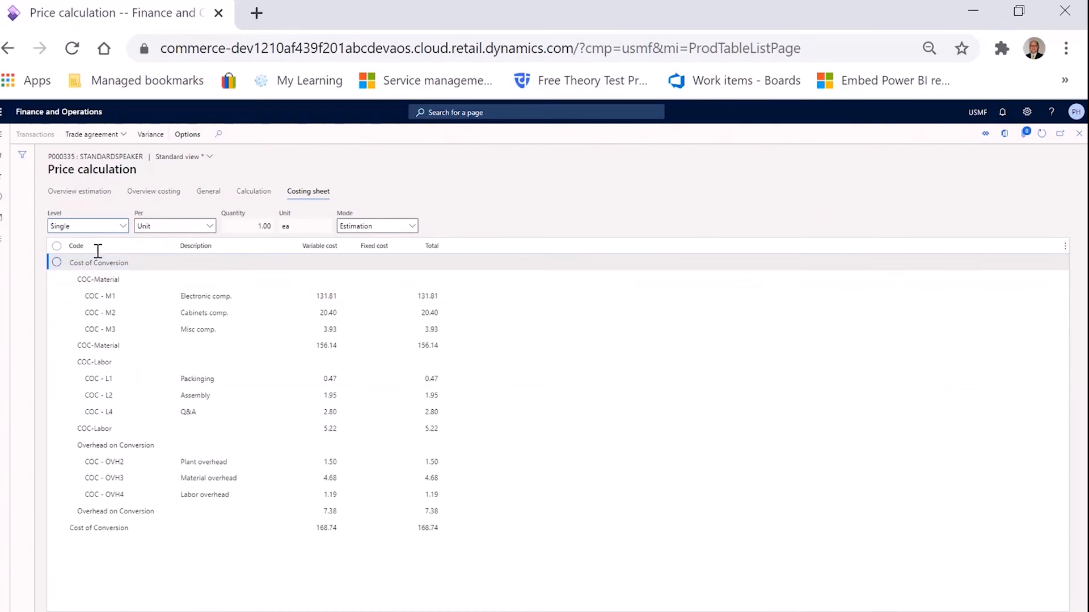
click(121, 225)
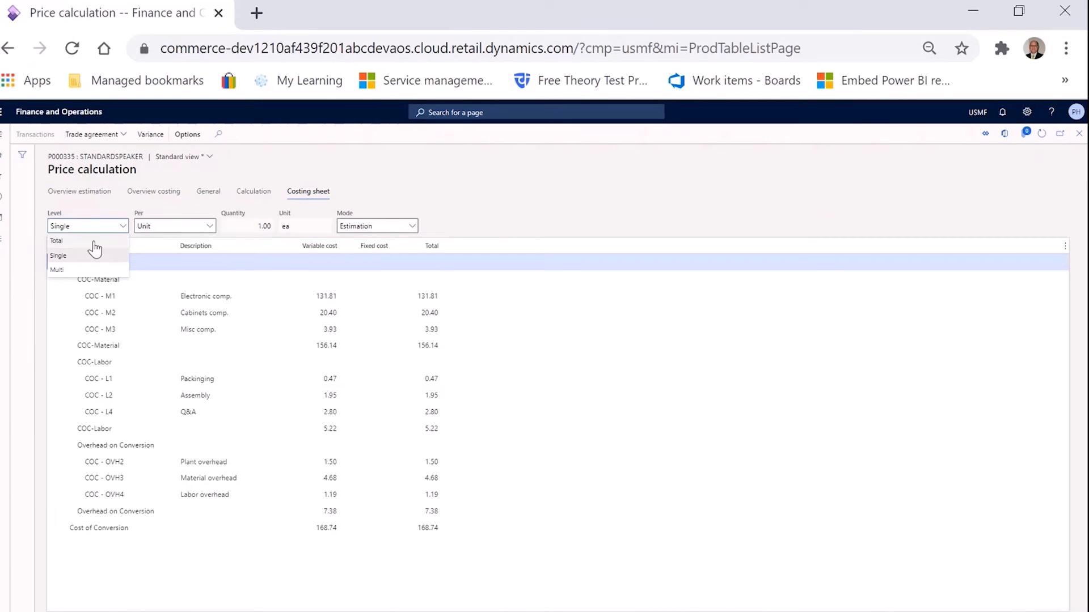
click(93, 241)
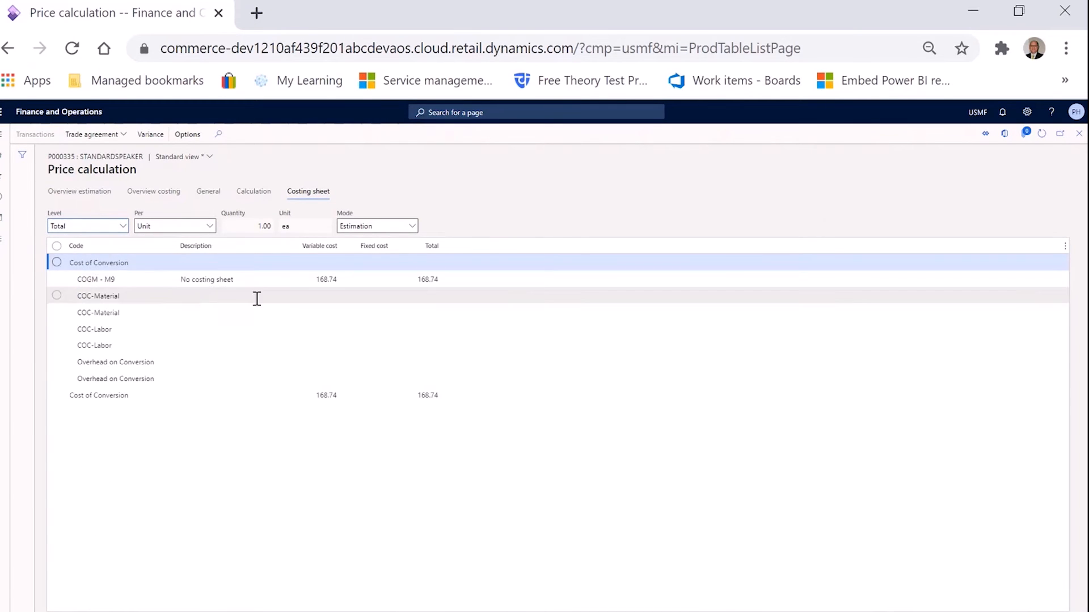
Step: Compare the costing sheet's cost per unit between Estimation and Costing modes, leaving the mode on Costing
click(411, 227)
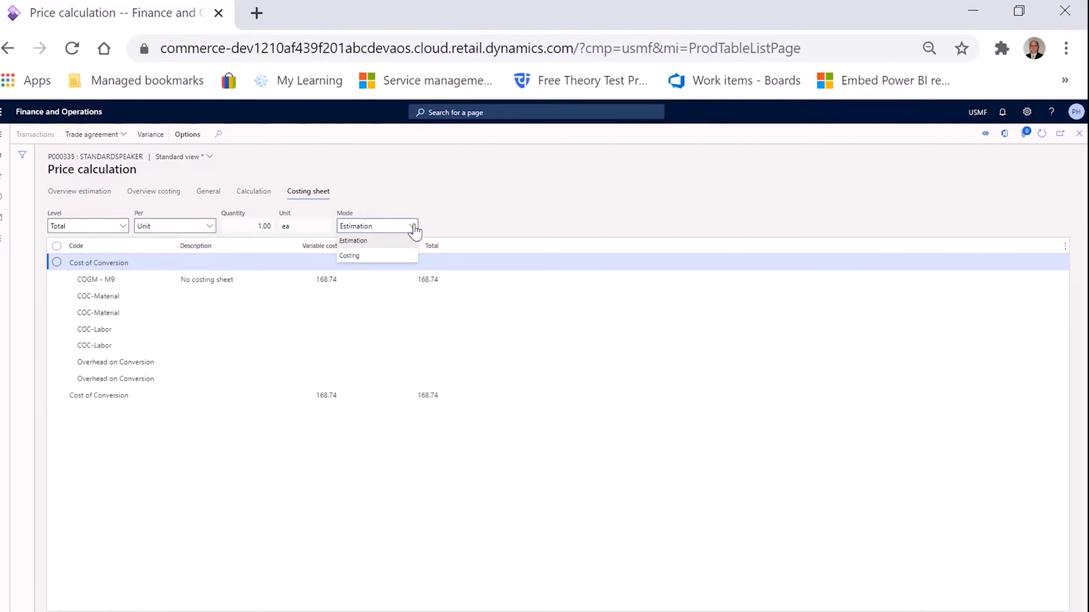
click(394, 256)
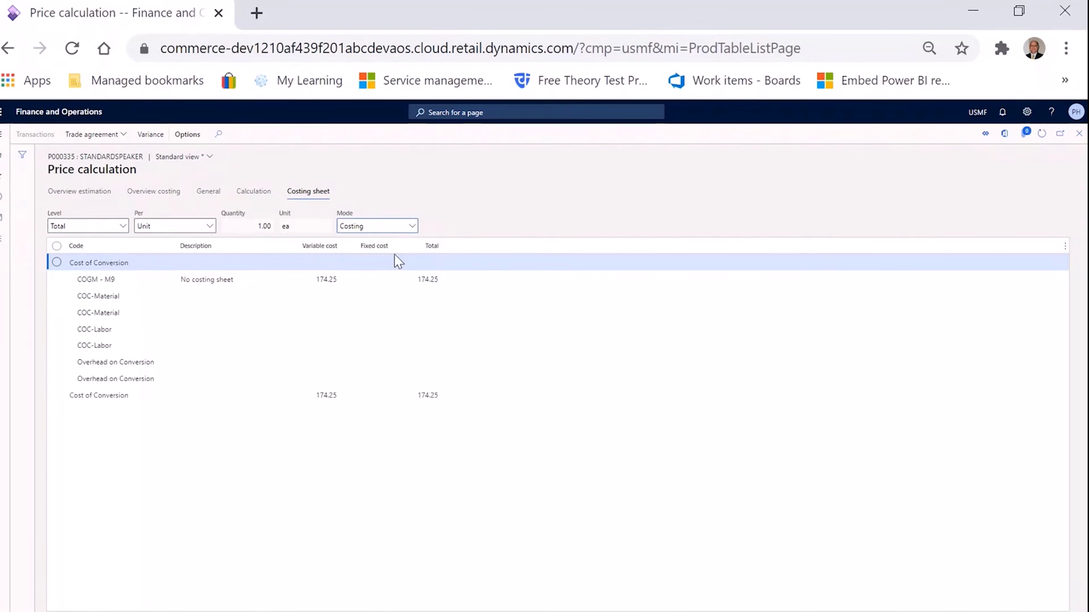
click(409, 227)
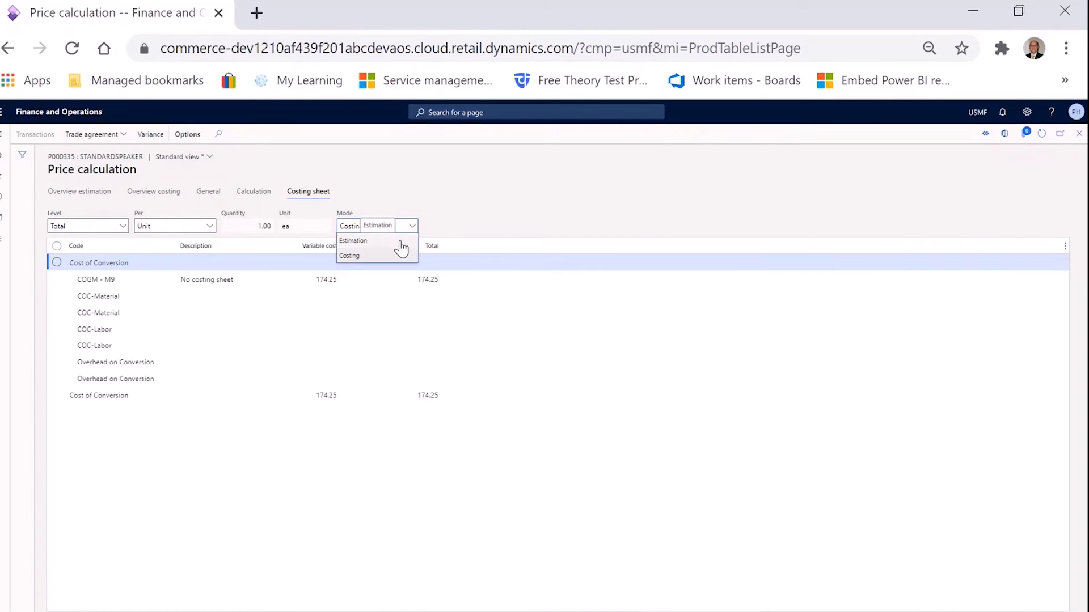
click(401, 241)
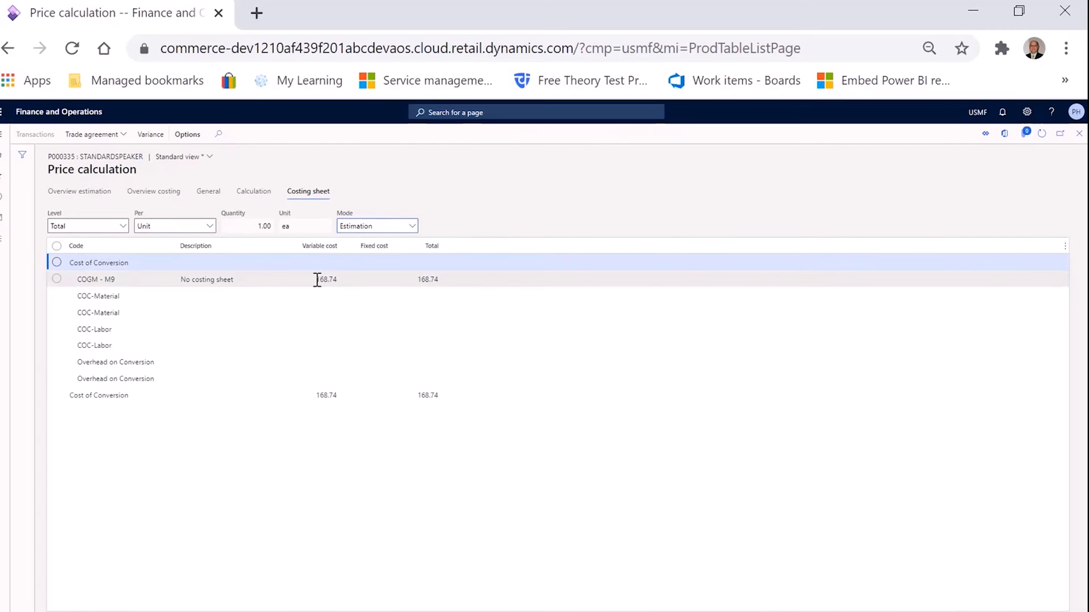
click(412, 227)
click(390, 255)
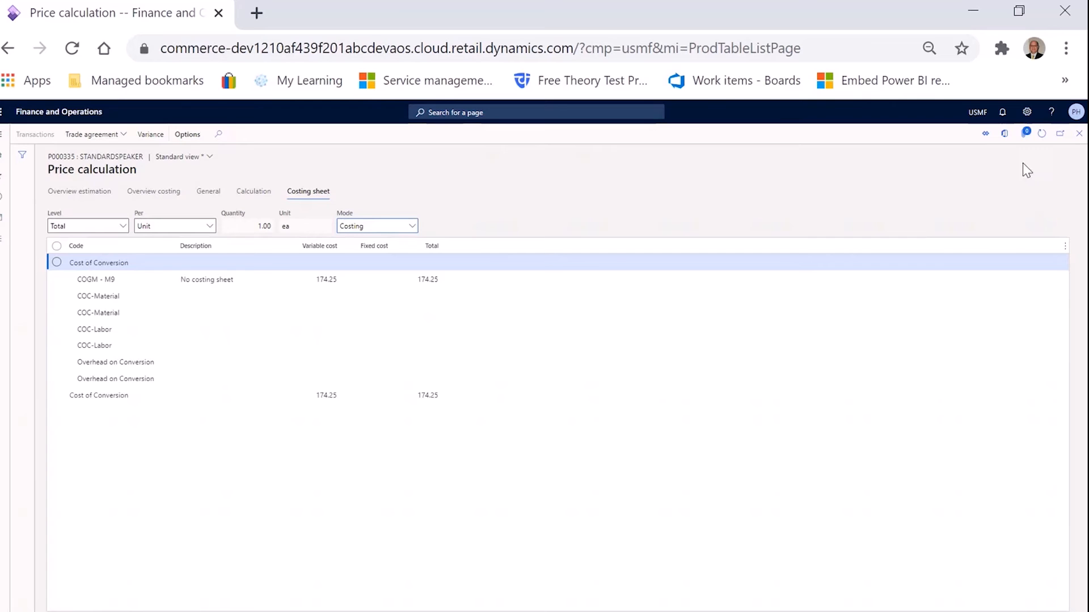
Step: Close the price calculation and examine the production order's cost comparison charts, including the planning, production and total variances
click(1078, 136)
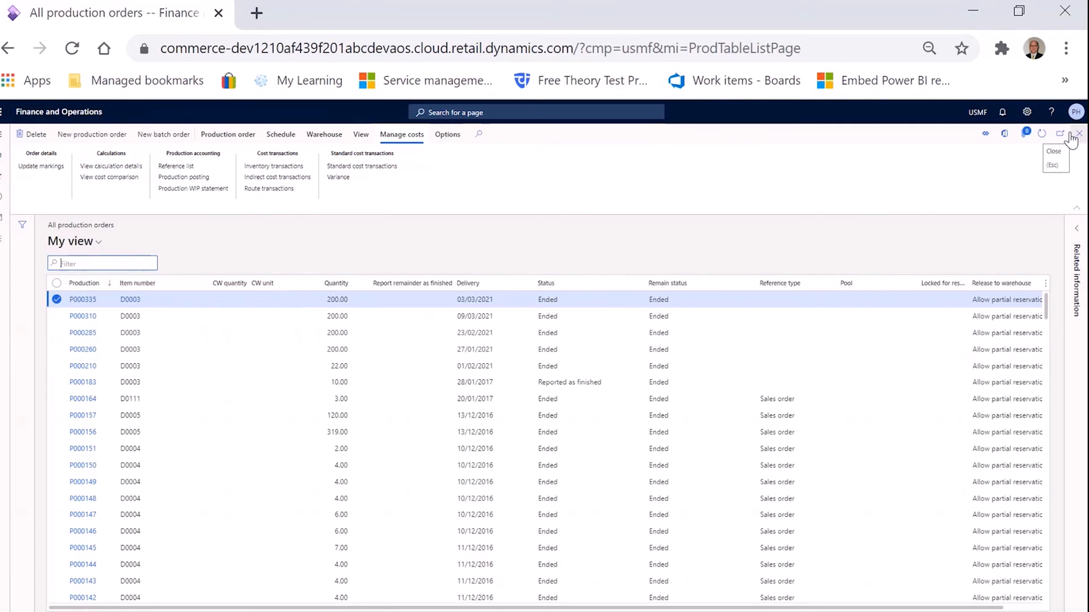
click(123, 184)
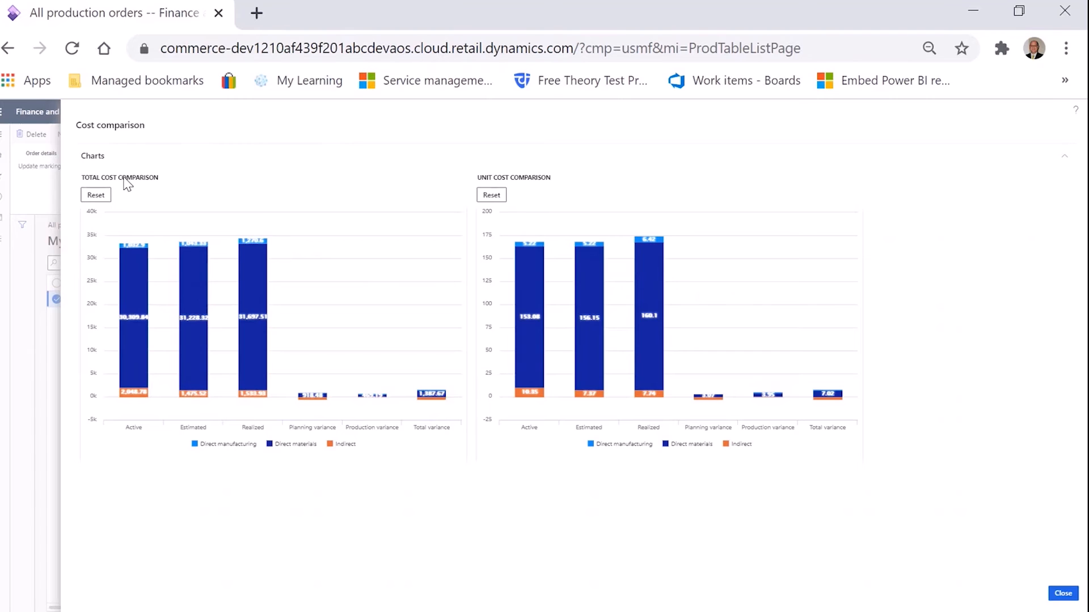
mouse_move(622, 296)
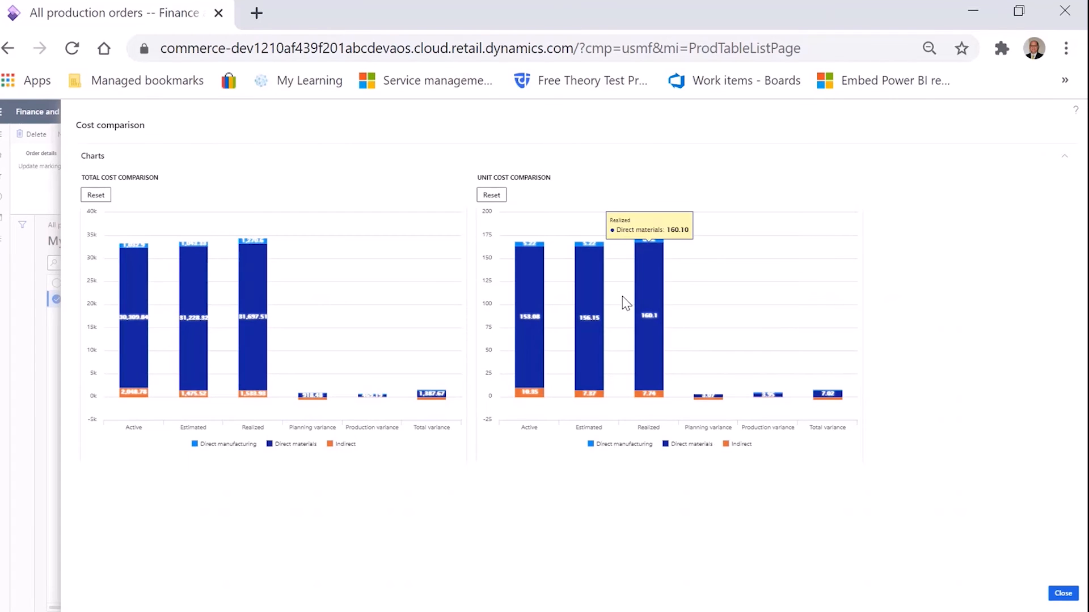
key(ctrl+plus)
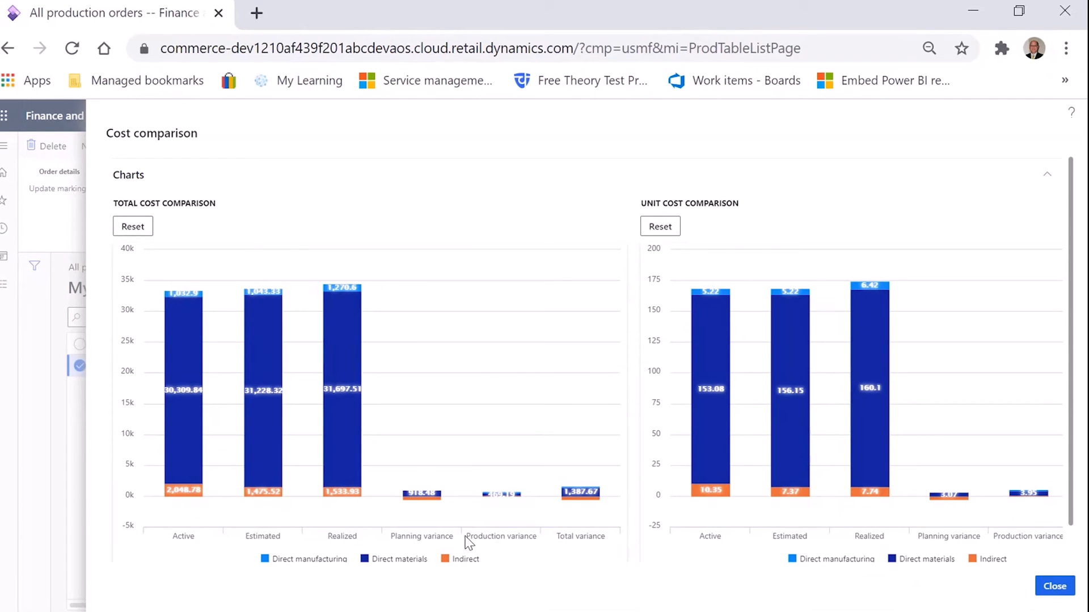
mouse_move(498, 508)
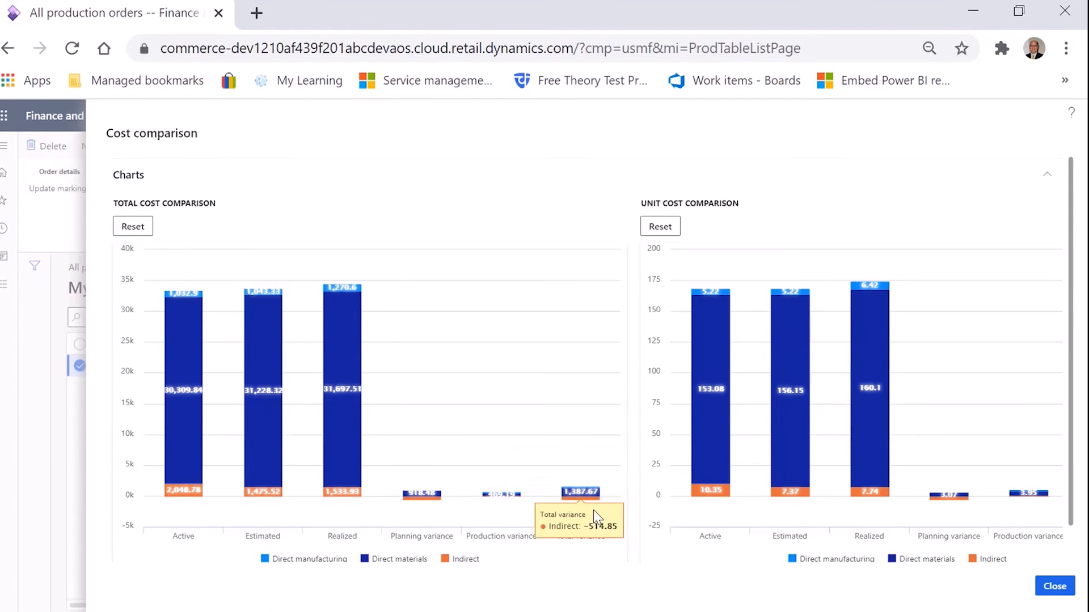
mouse_move(443, 496)
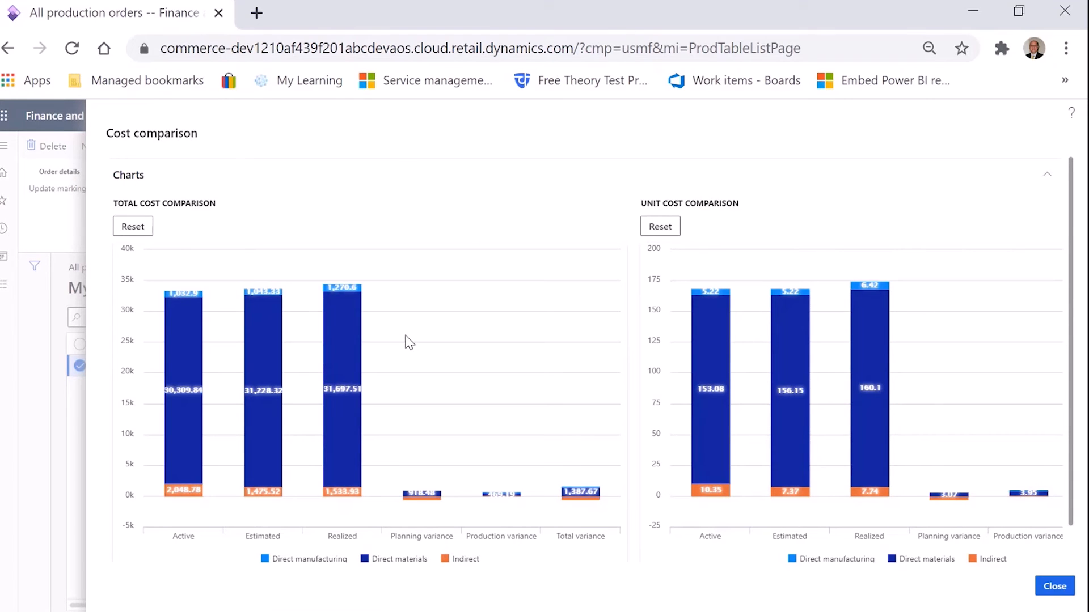
mouse_move(355, 330)
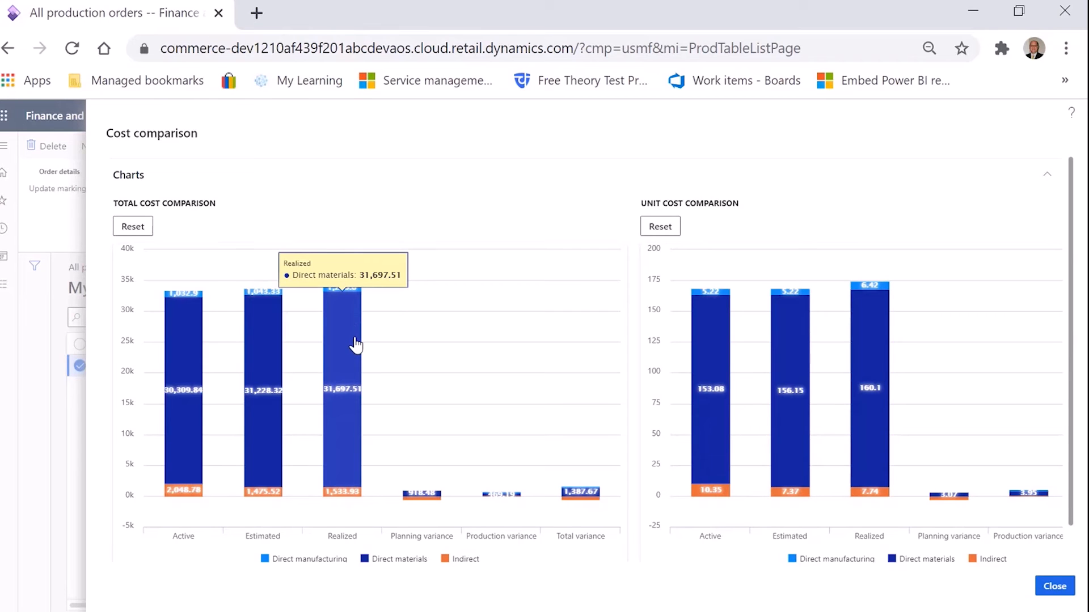
Step: Drill into the realized direct materials of the total cost comparison, down to the items in cost group M1
click(356, 344)
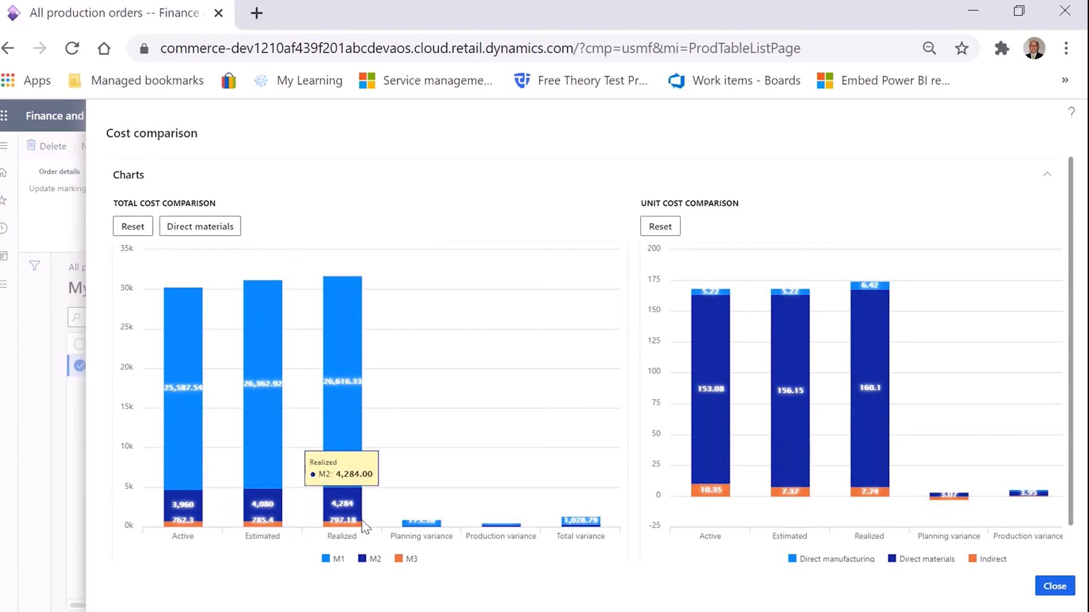
click(348, 434)
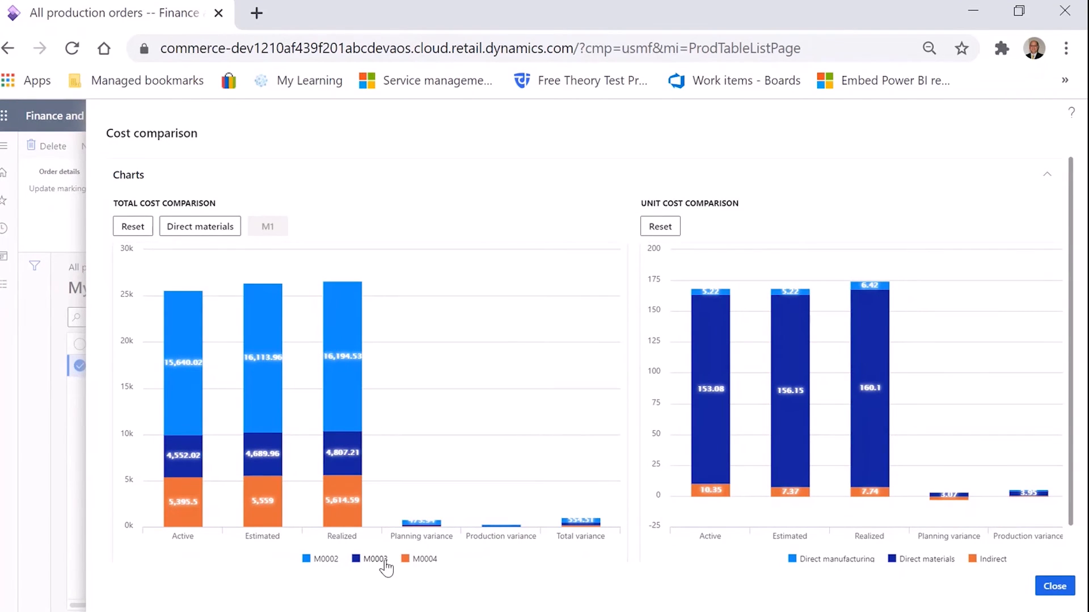
mouse_move(347, 464)
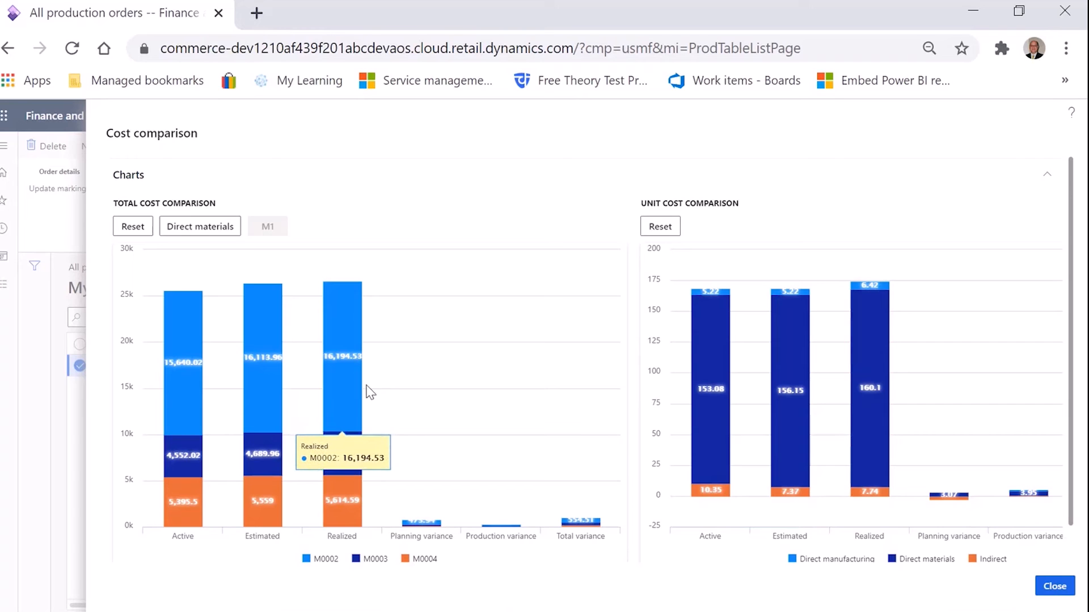
mouse_move(360, 371)
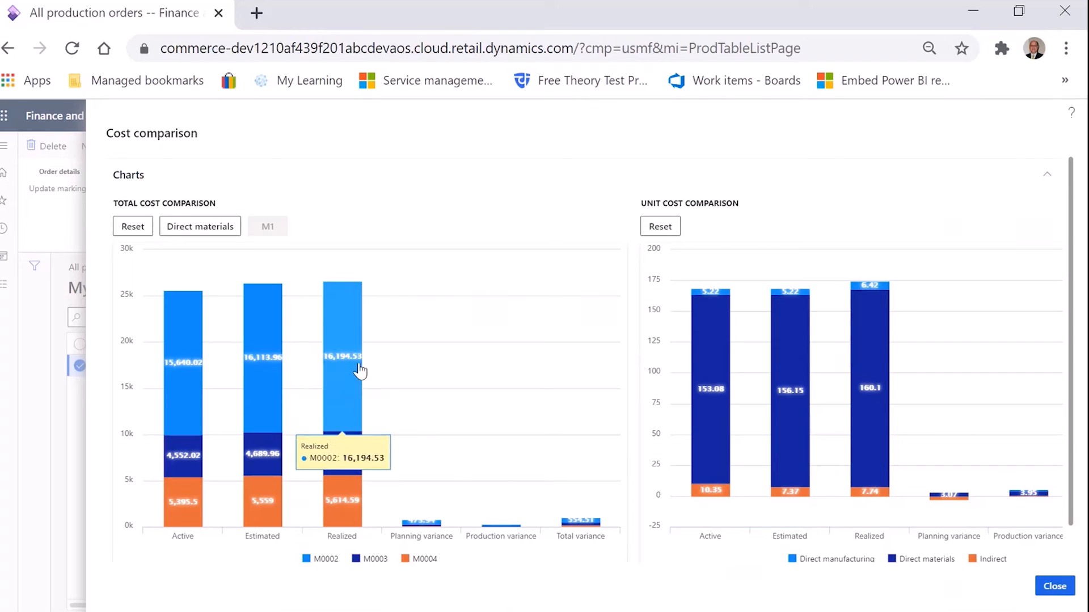
Step: Return to the direct materials level, view the cost group M2 breakdown, and reset the total cost comparison chart
click(216, 232)
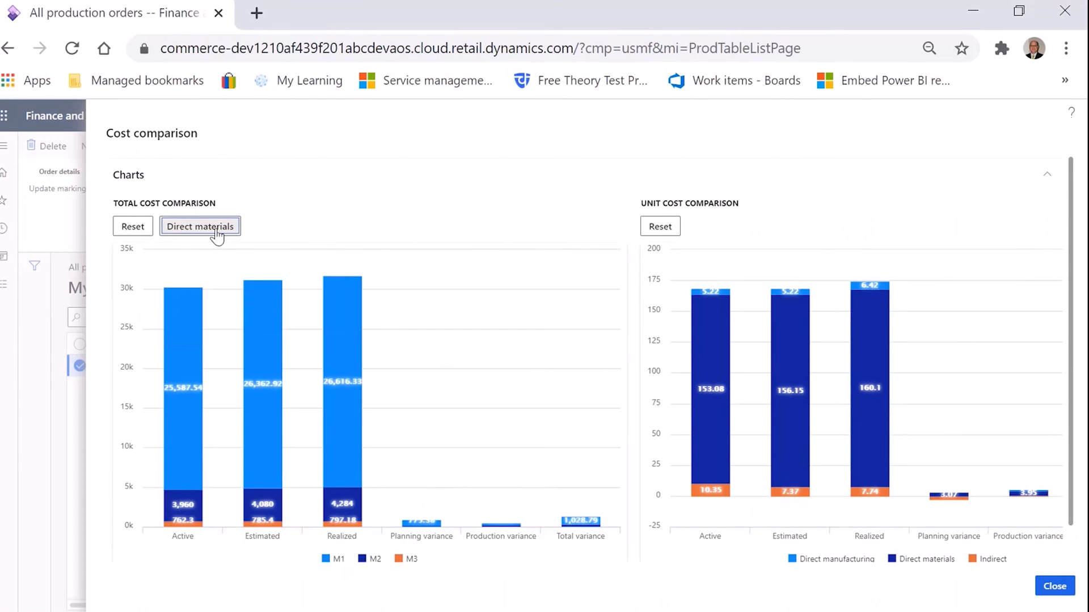
mouse_move(333, 361)
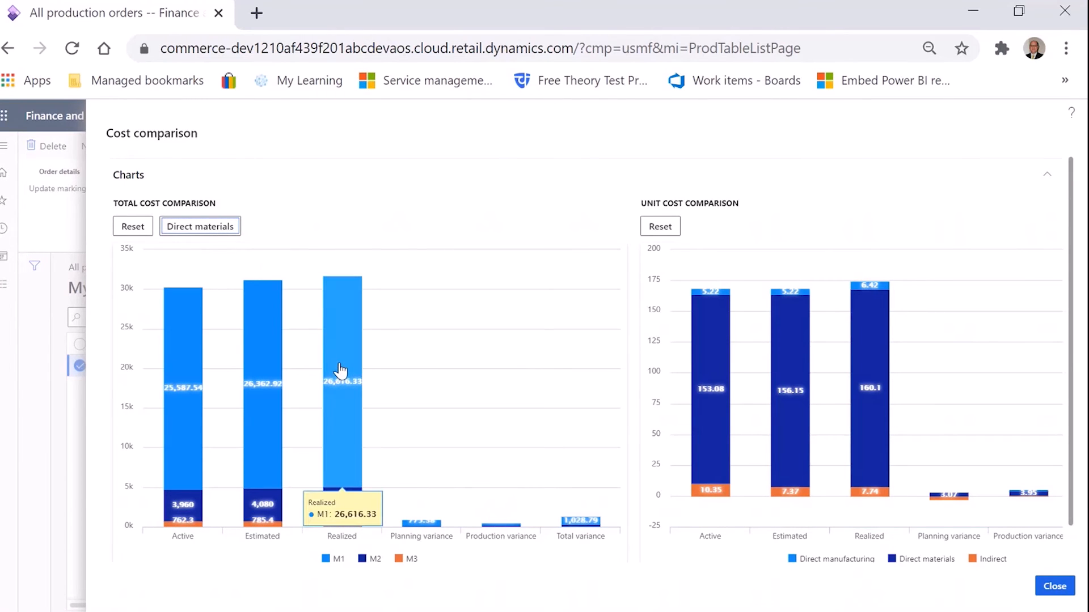
mouse_move(269, 512)
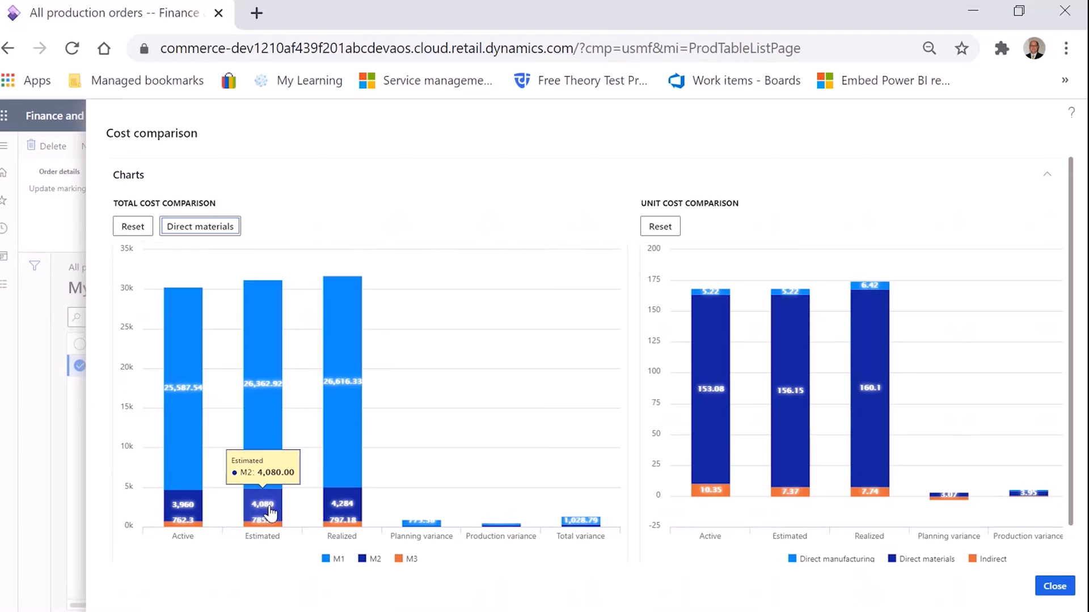
click(344, 511)
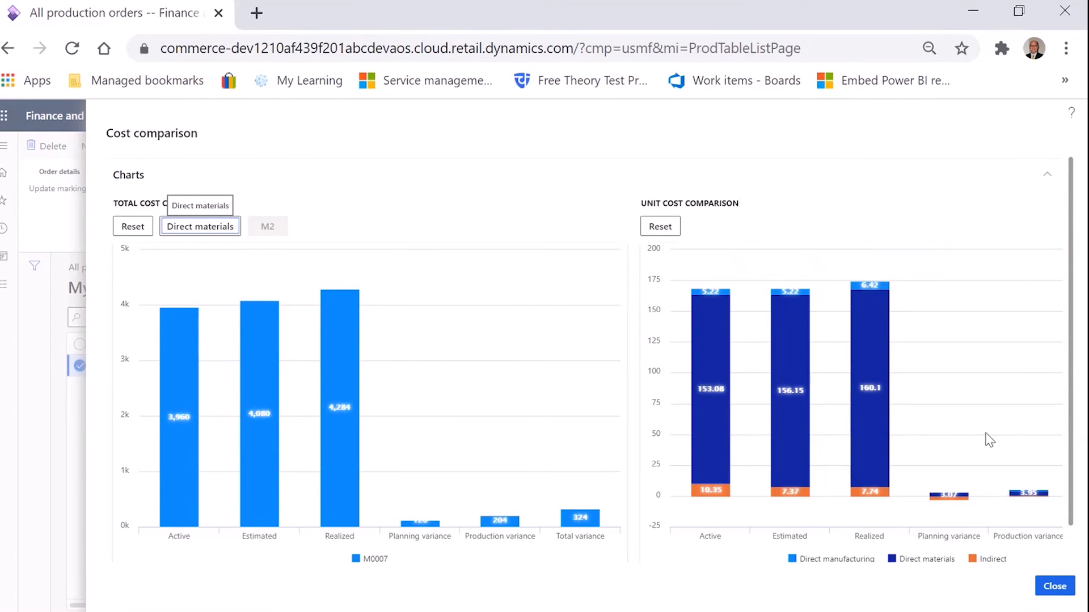
click(137, 229)
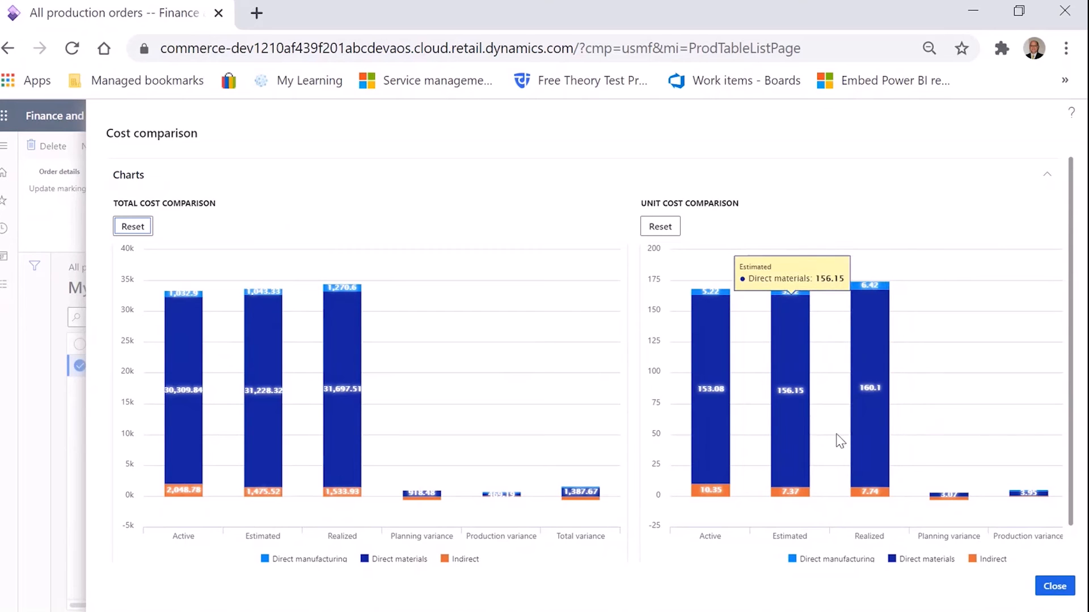
Step: Examine the indirect cost breakdown and its planning variance in the unit cost comparison, then reset the chart and close the comparison
click(866, 497)
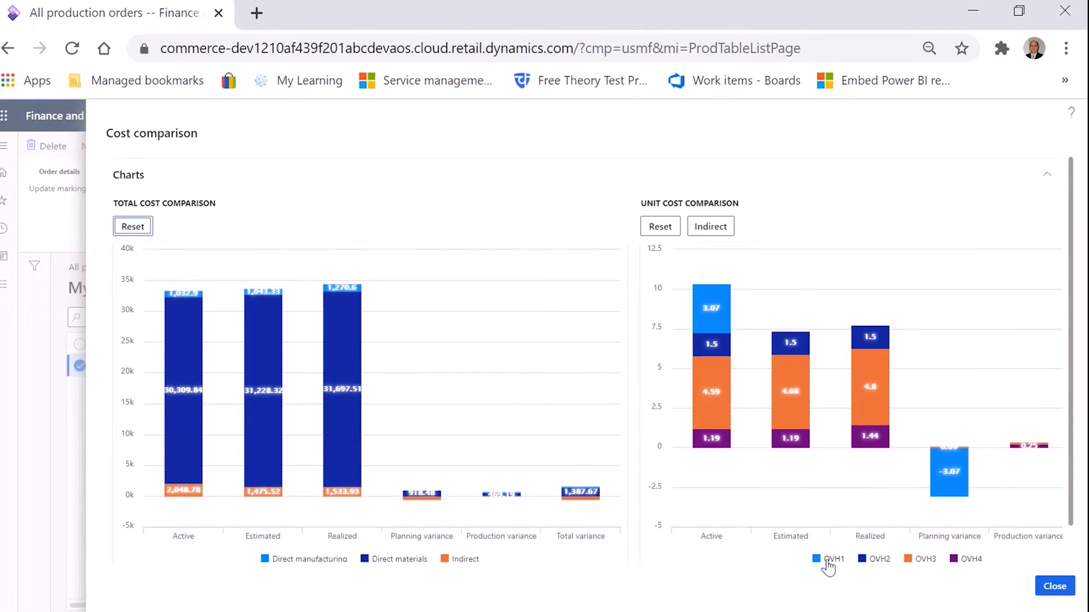
mouse_move(946, 475)
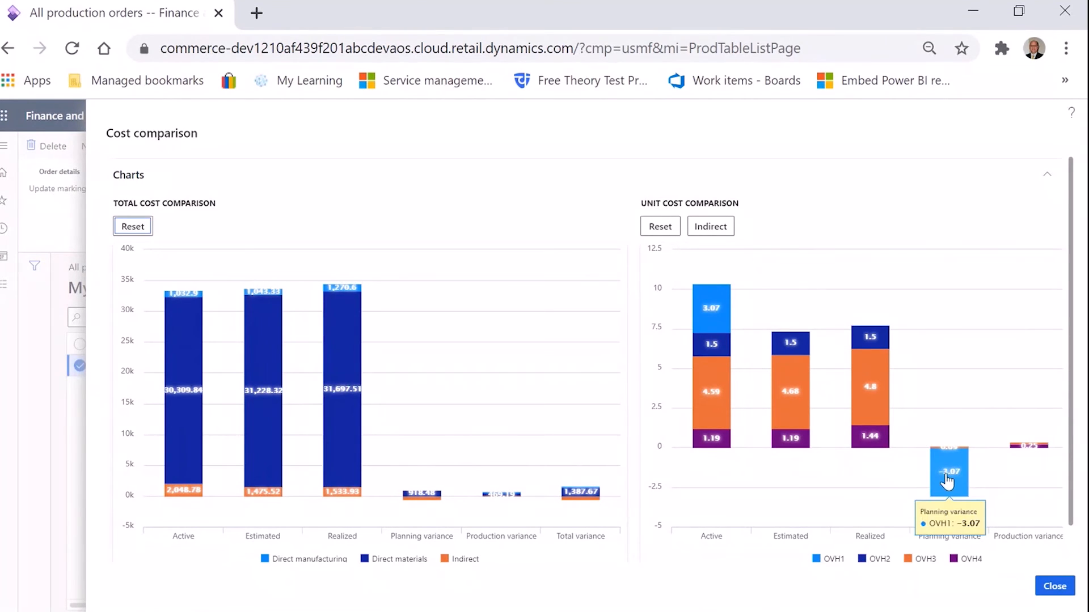
mouse_move(846, 403)
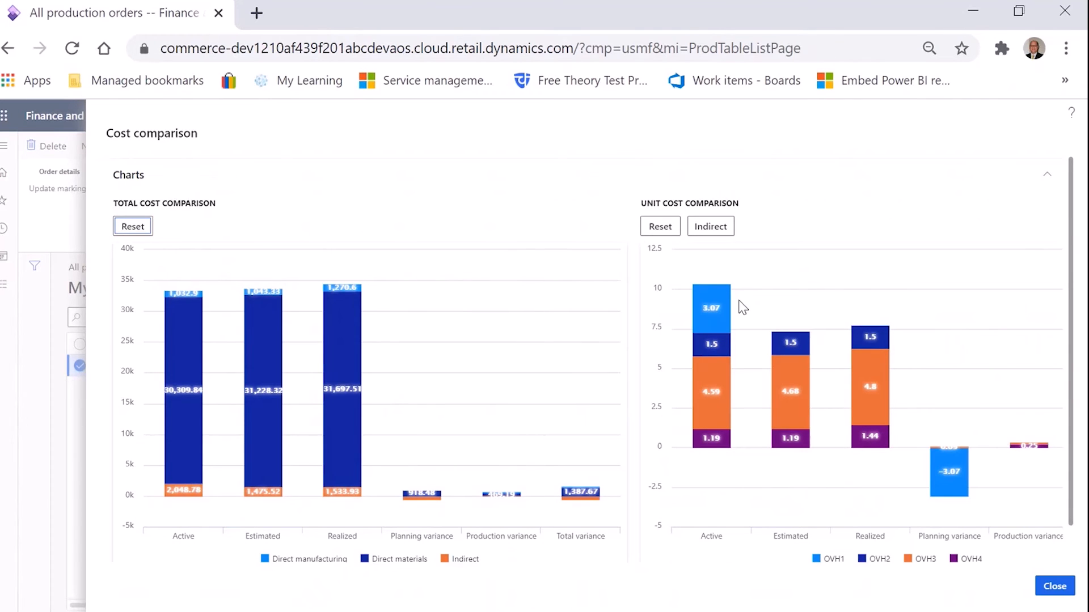
mouse_move(354, 297)
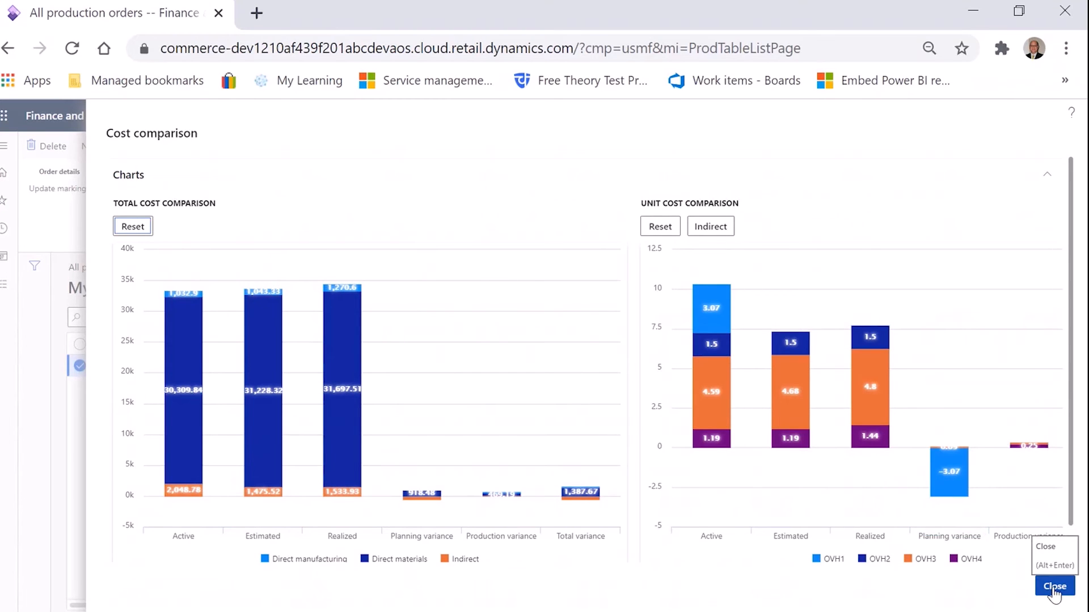
click(660, 226)
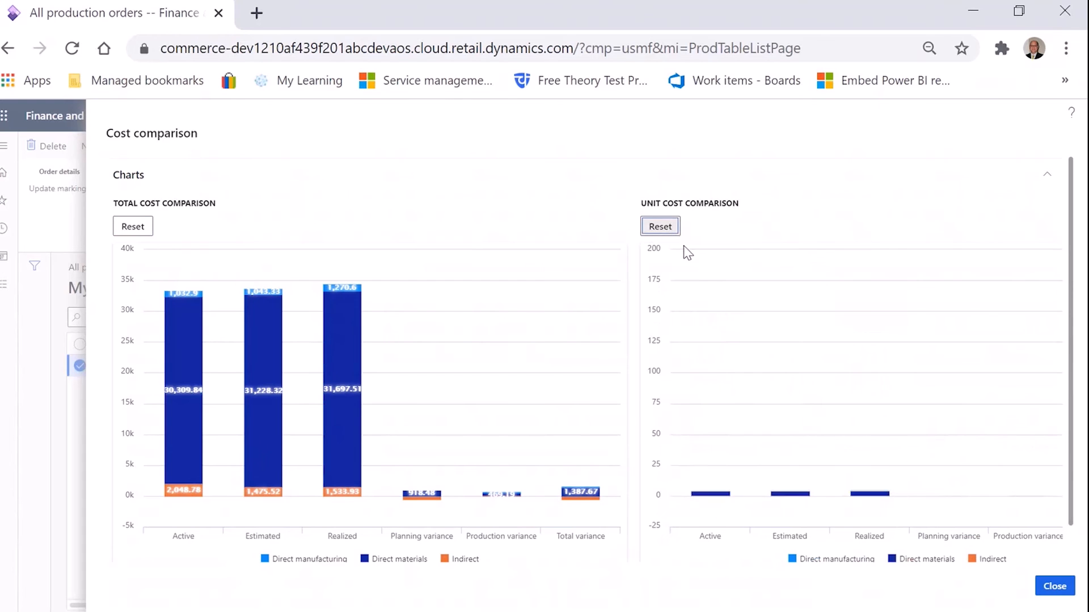
mouse_move(729, 477)
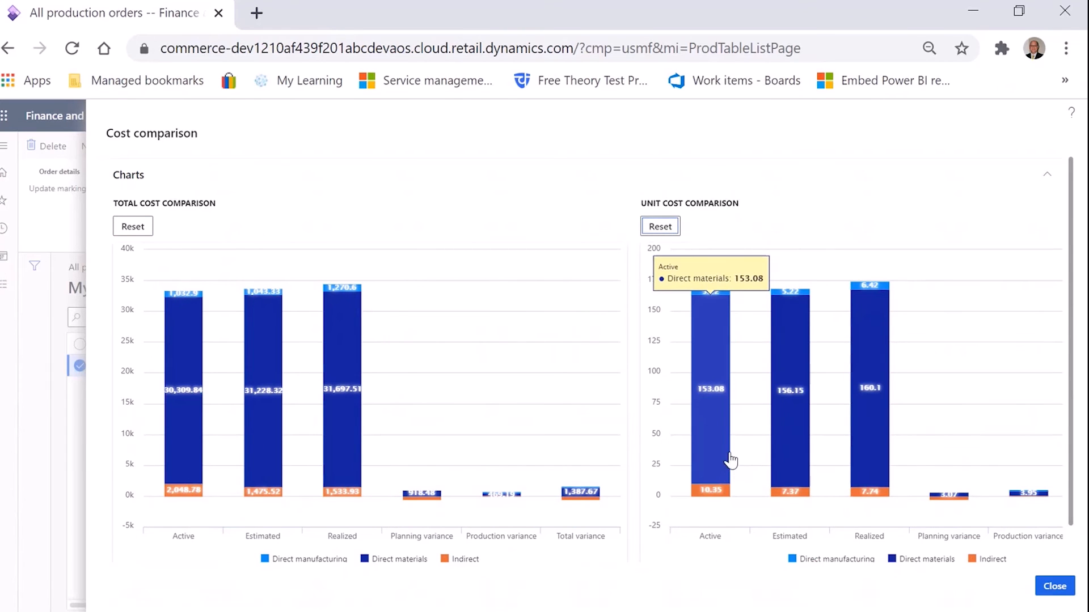
mouse_move(735, 283)
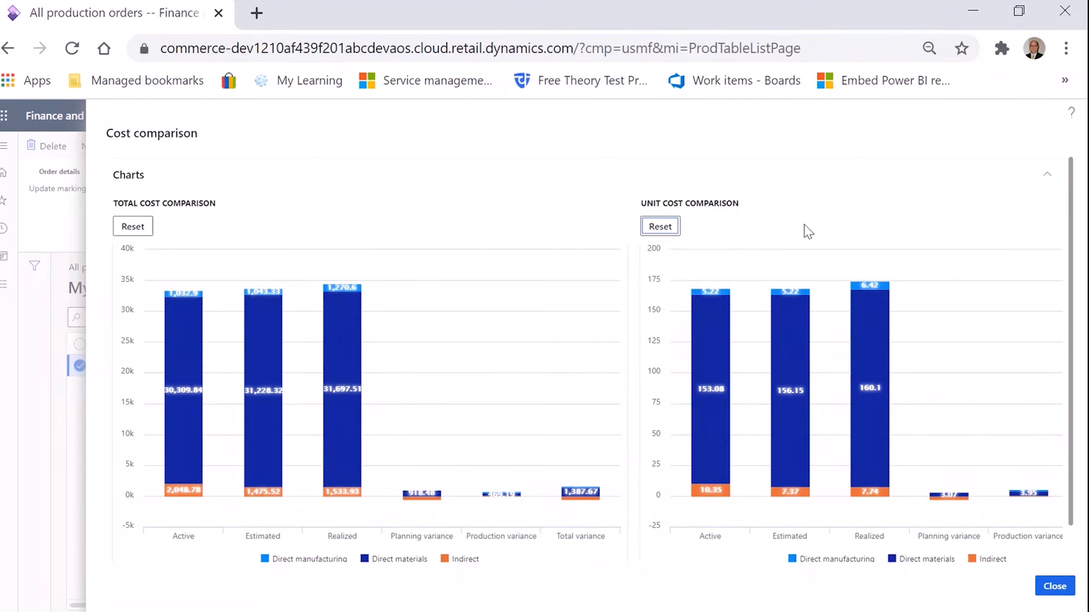
click(1055, 588)
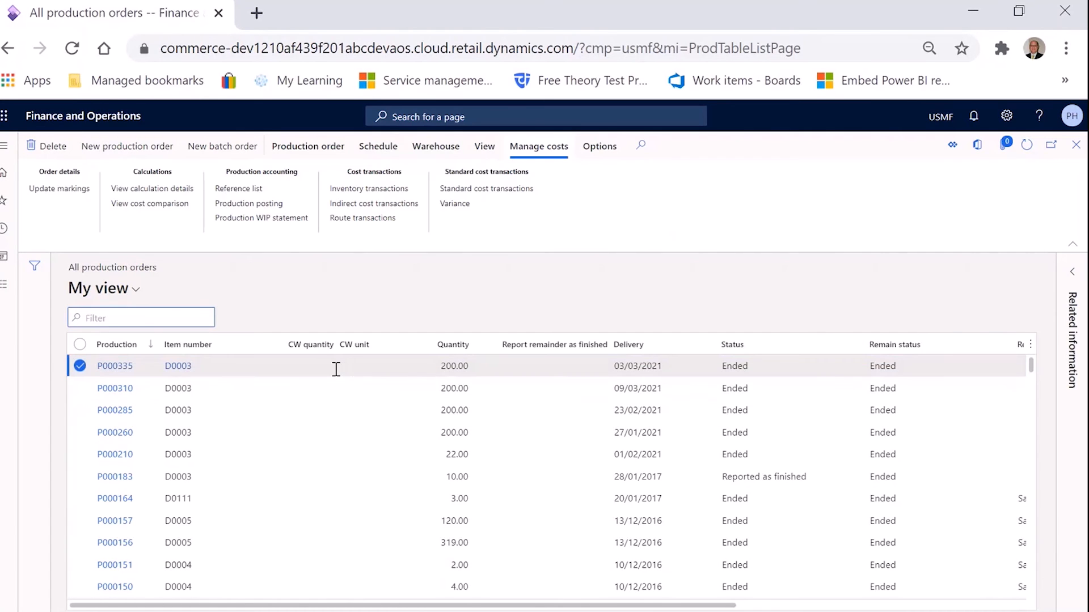
Step: Leave the production orders list and run the Cost estimates and costings report from Production control with Screen as the destination
click(1076, 149)
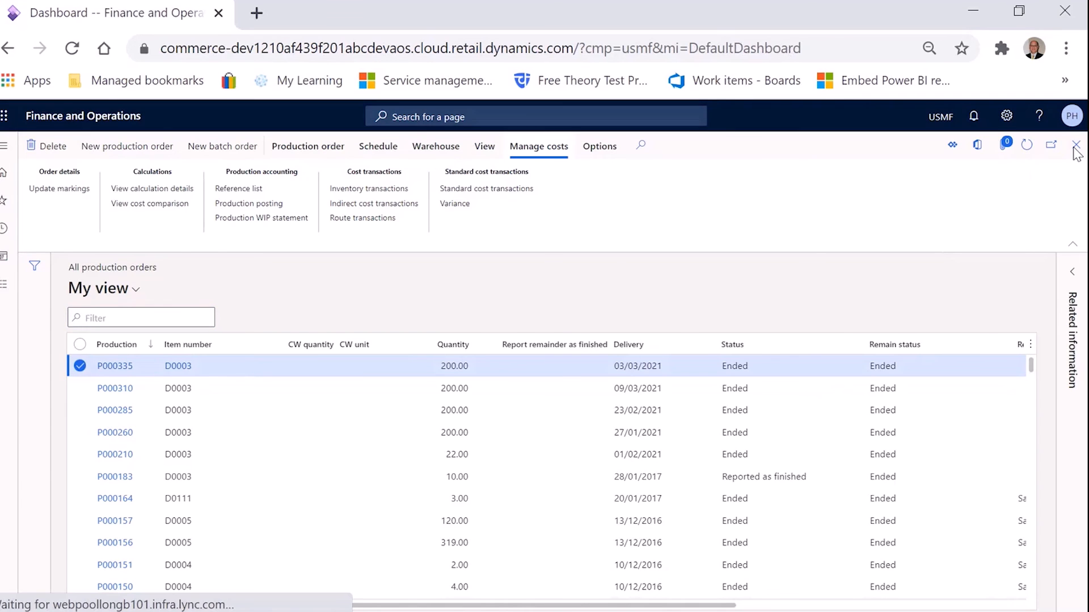
click(9, 287)
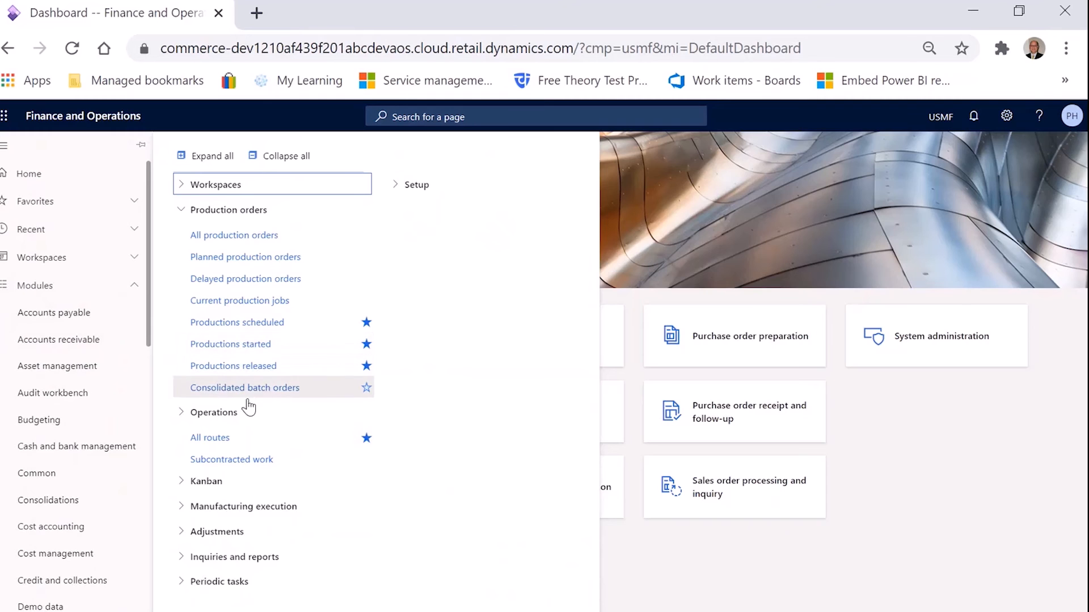
scroll(34, 476, down, 10)
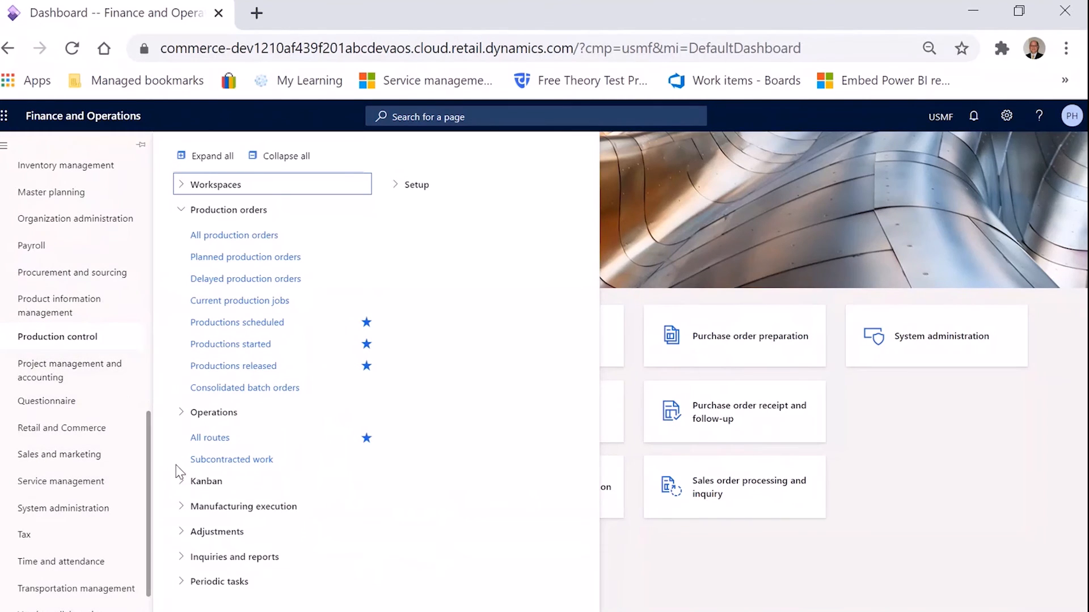
click(223, 562)
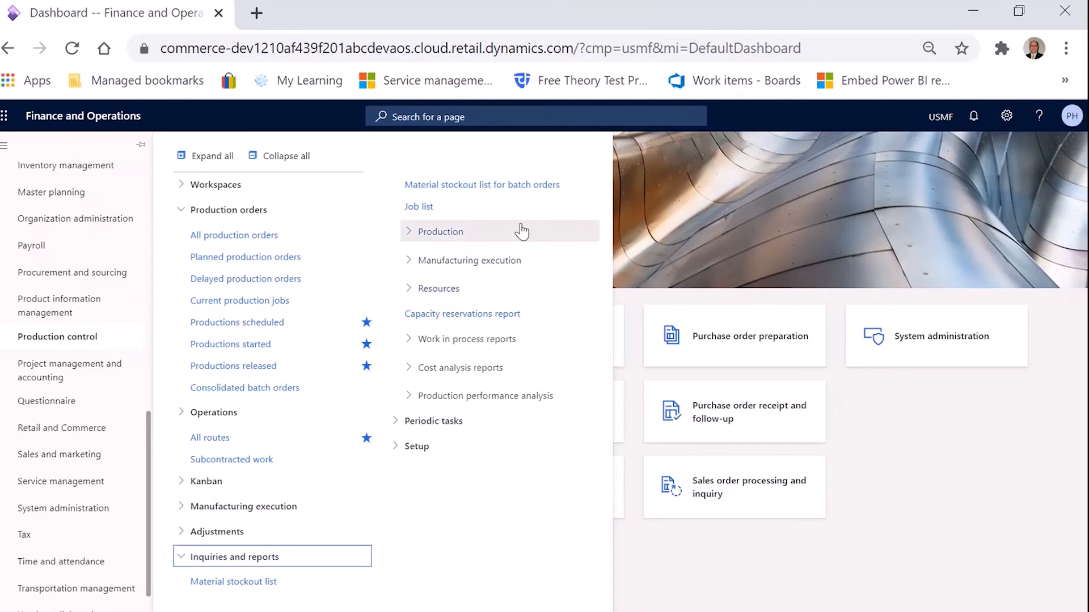
click(411, 232)
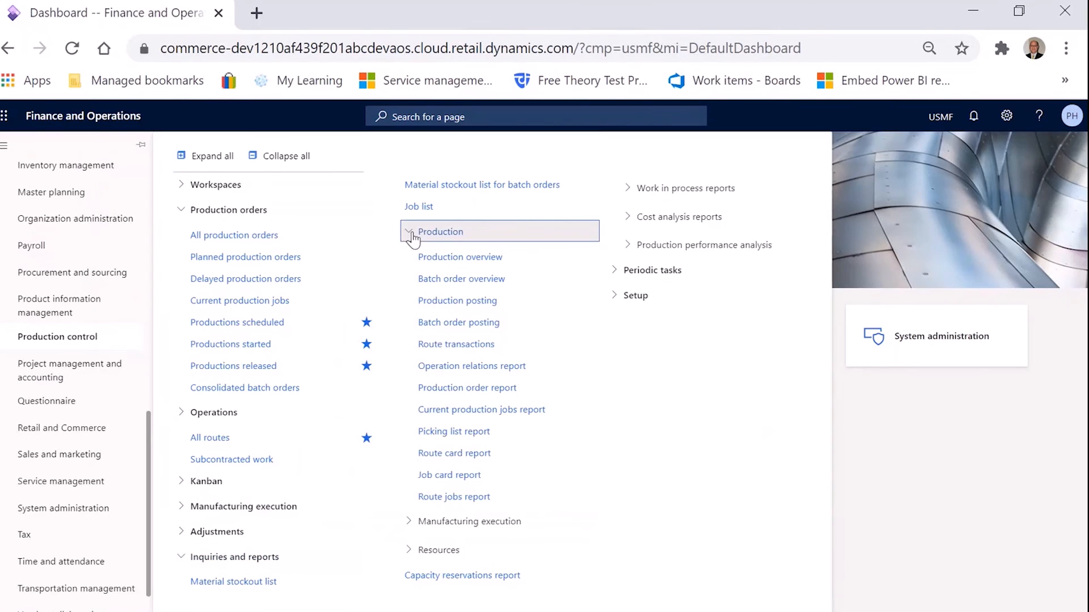
click(628, 221)
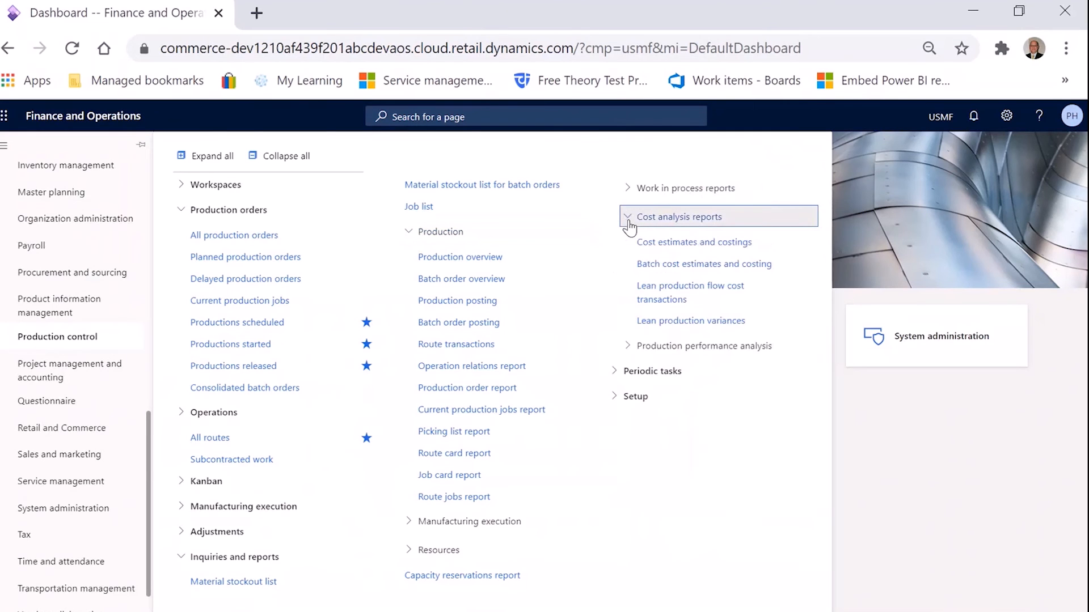
click(690, 242)
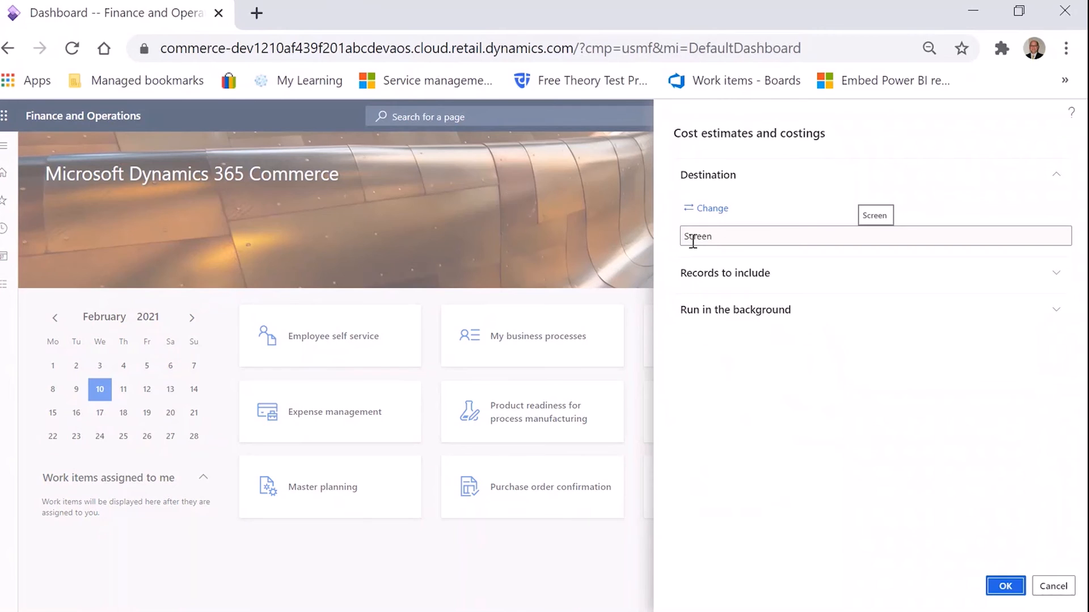
click(1006, 586)
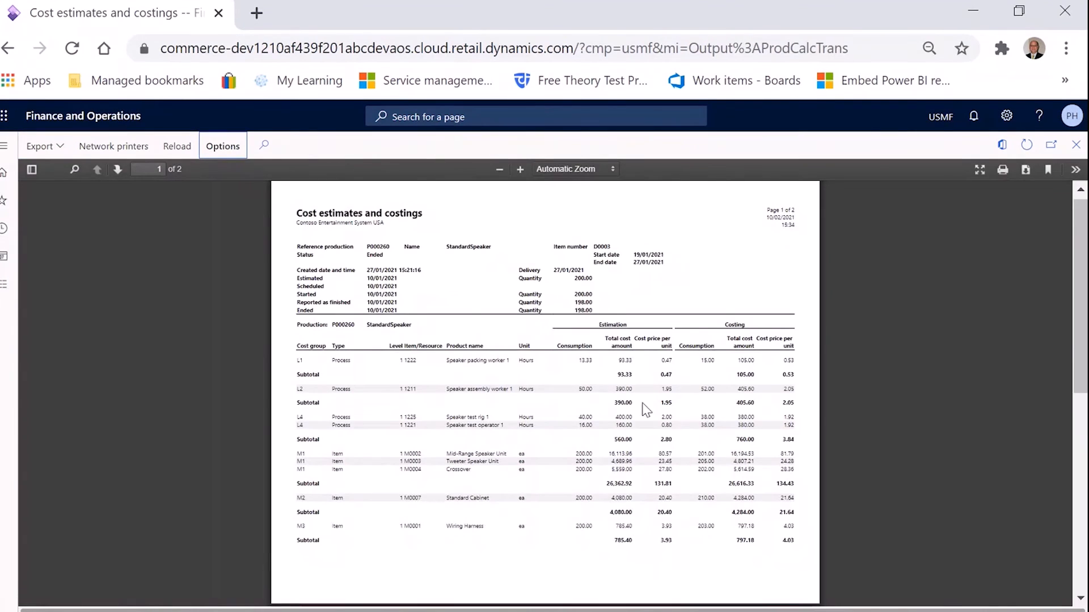
Step: Compare estimated and realized consumption and costs by cost group on the first page of the Cost estimates and costings report
click(520, 169)
click(520, 169)
click(521, 169)
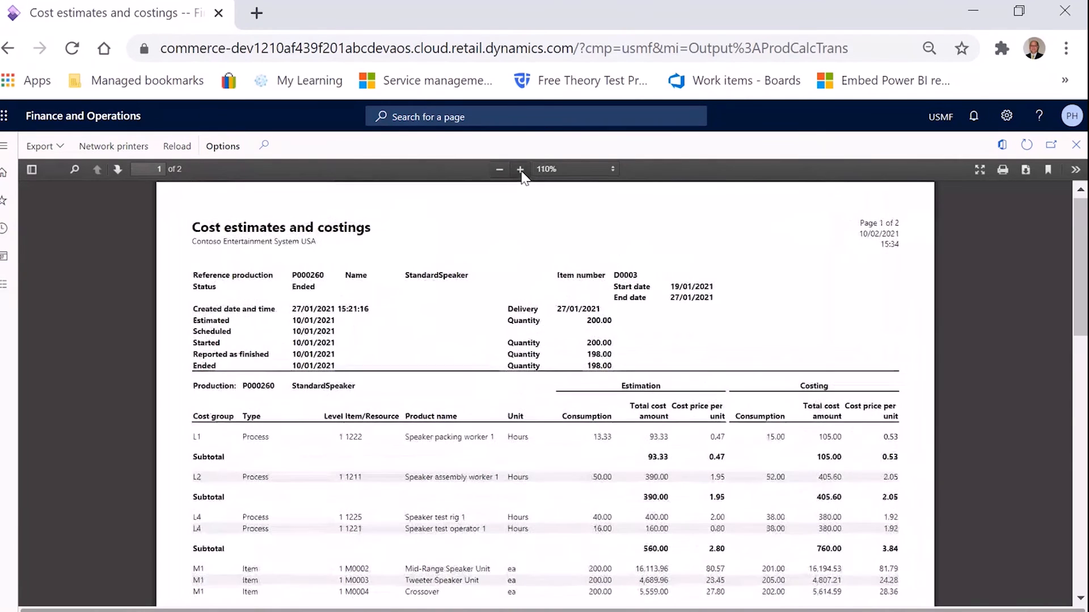
click(520, 171)
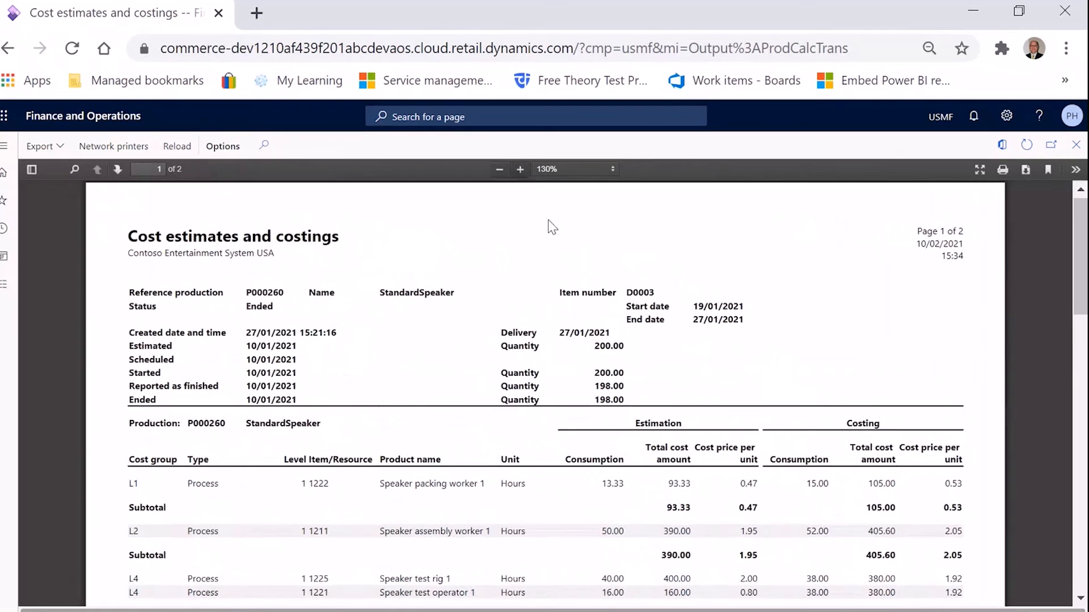
scroll(610, 337, down, 4)
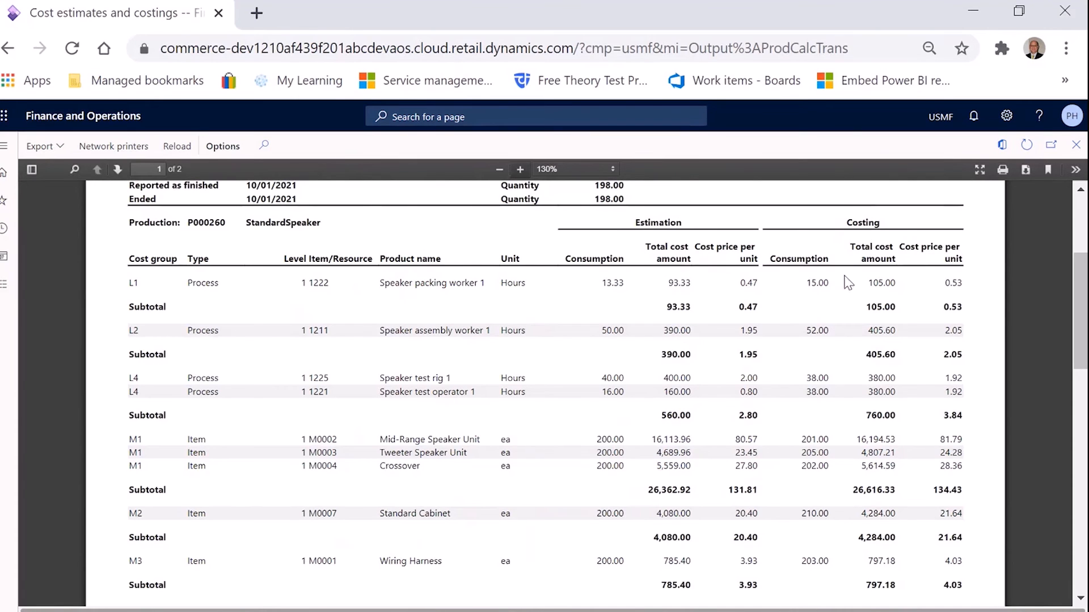
Step: Compare the overhead costs and the estimated and realized totals on page 2 of the Cost estimates and costings report, and close the report
scroll(837, 300, down, 5)
scroll(832, 321, down, 2)
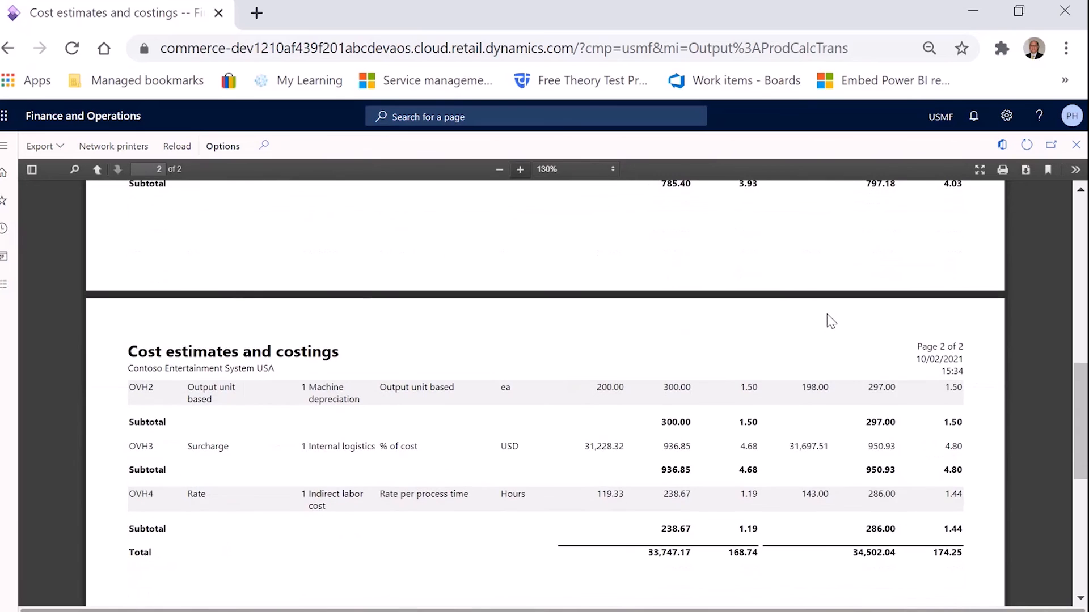
scroll(831, 321, down, 2)
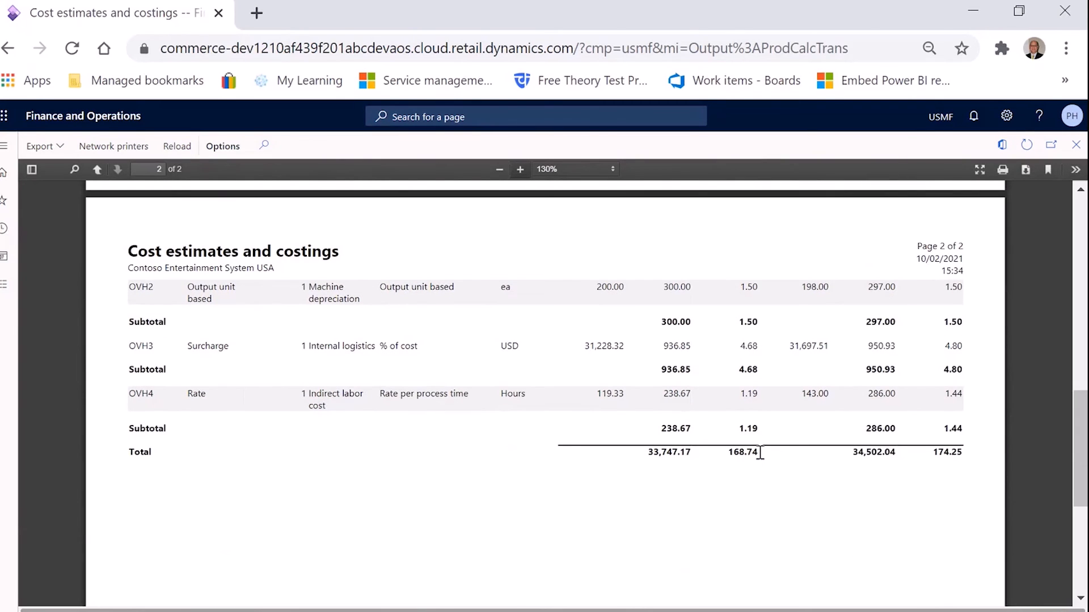
drag(757, 449, 731, 457)
drag(935, 454, 967, 458)
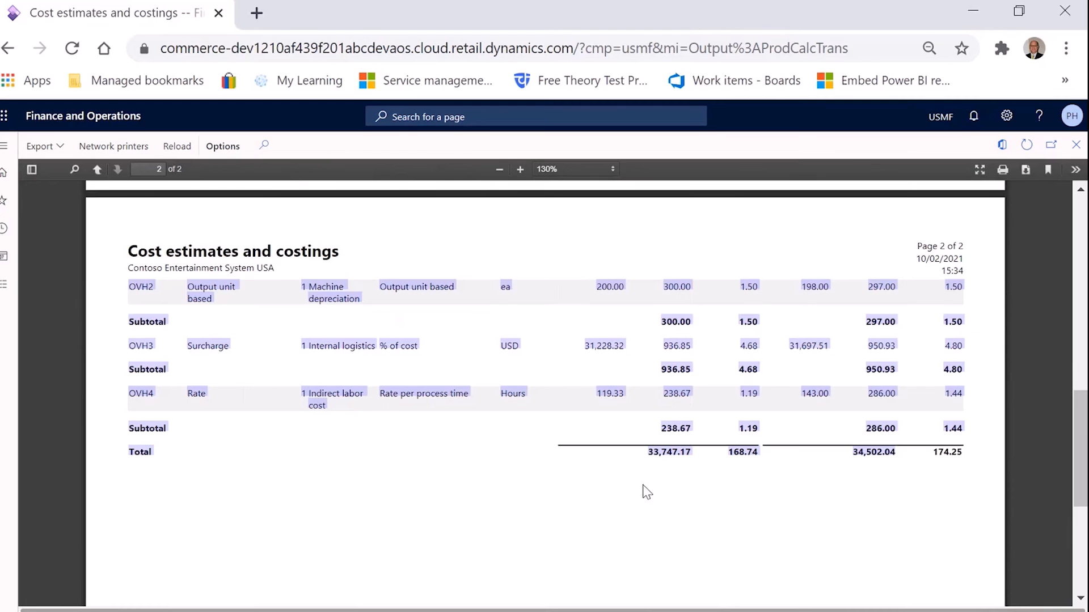
scroll(625, 477, up, 20)
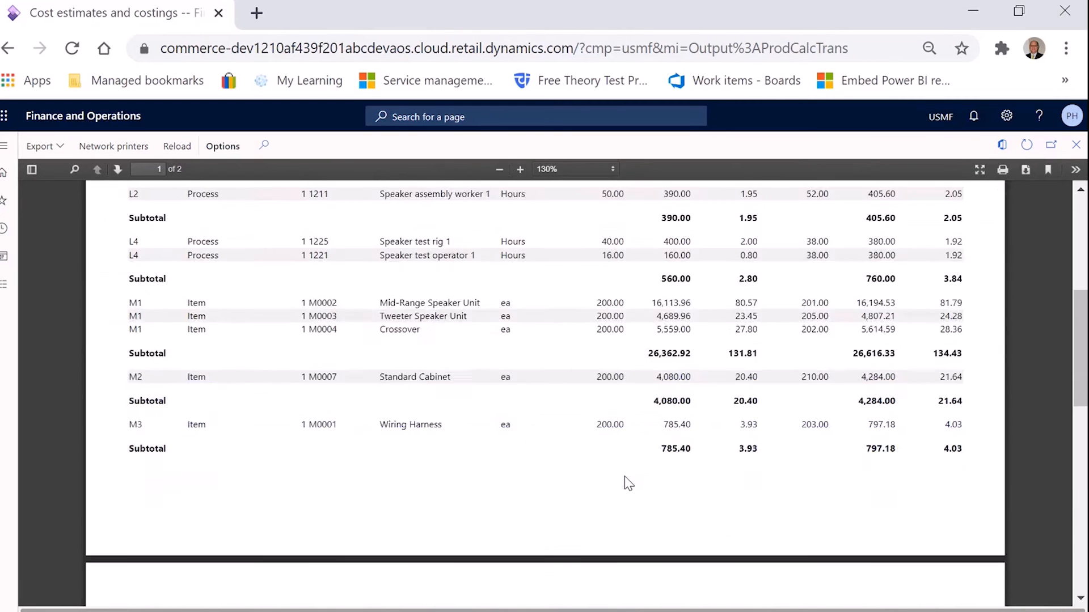
click(1074, 146)
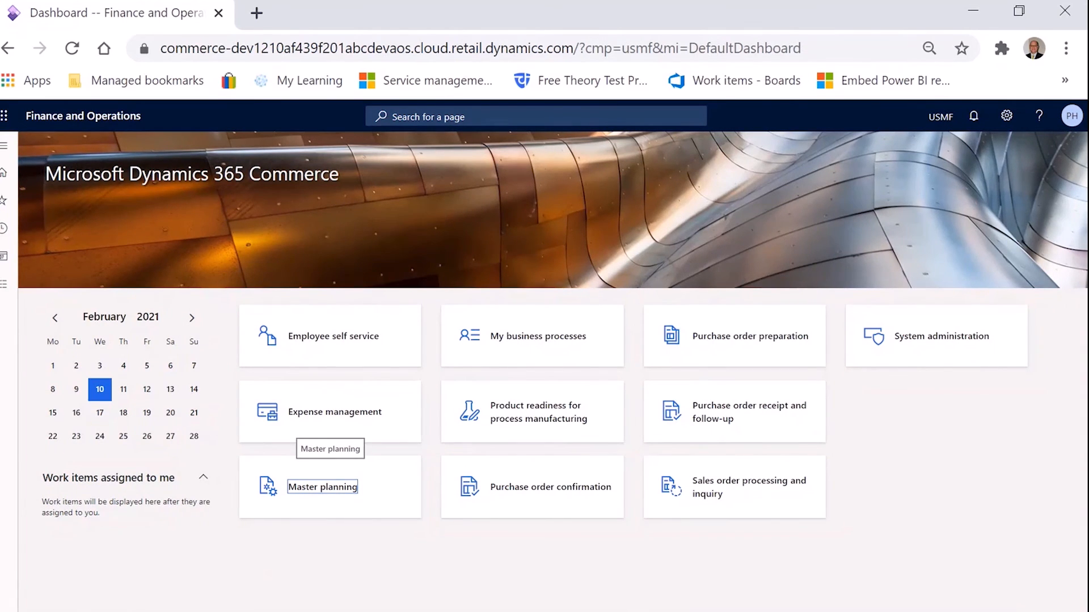
Step: Open the released product details of D0003 StandardSpeaker from Product information management
click(4, 285)
scroll(54, 409, down, 8)
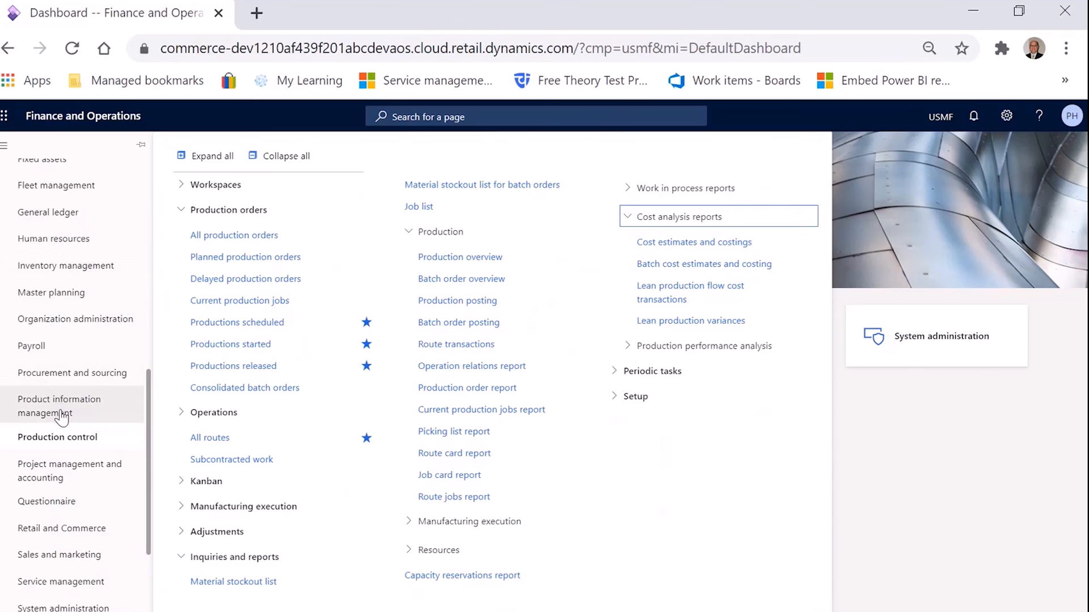
click(62, 418)
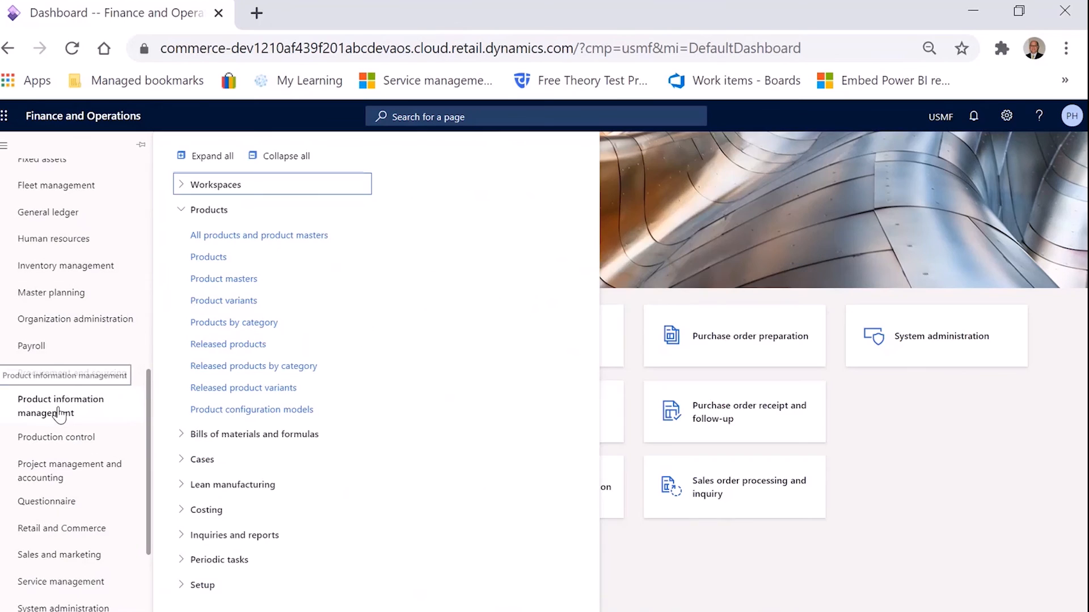
click(239, 345)
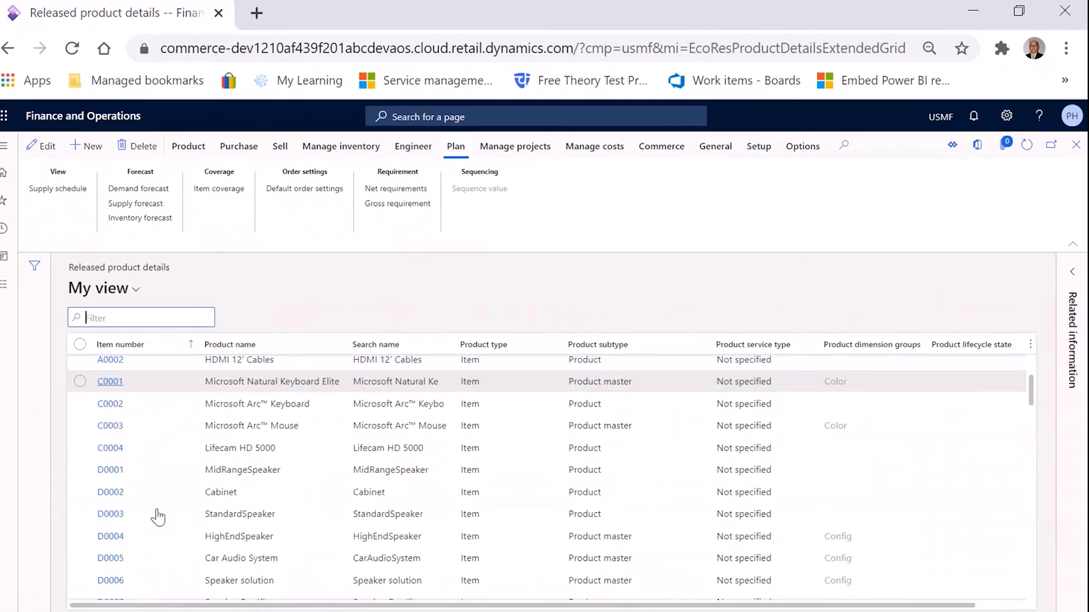
scroll(158, 517, down, 3)
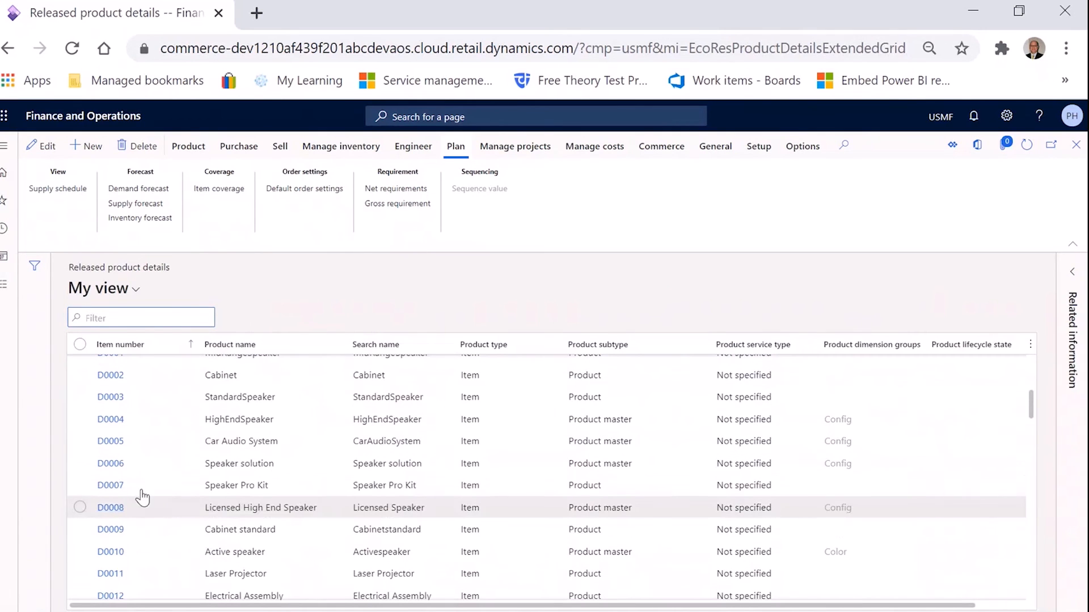
click(116, 401)
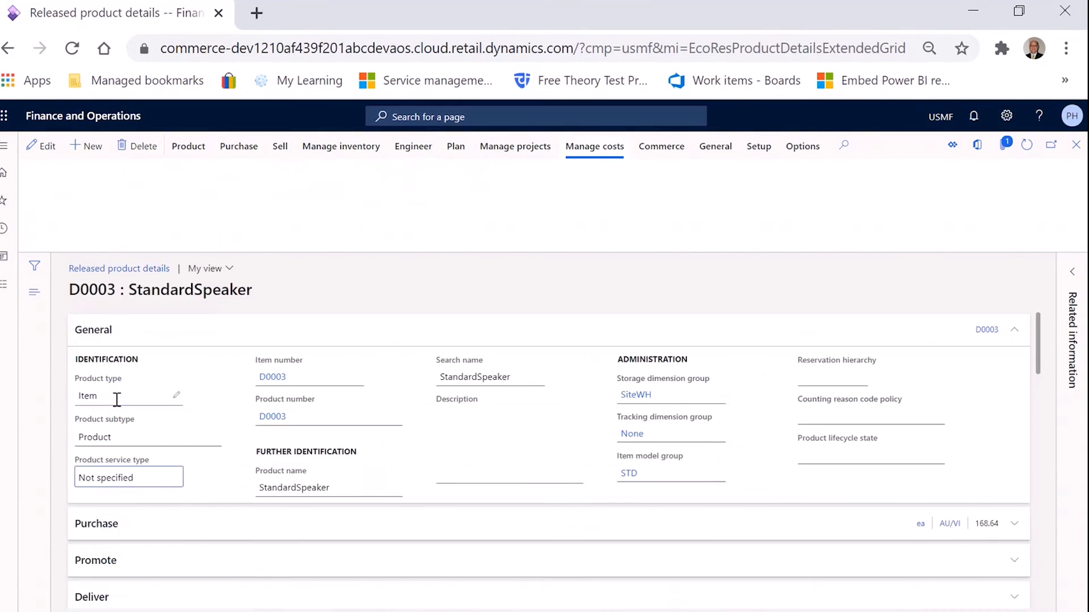
Step: Examine D0003's balances, inventory value over time and KPI tiles in Inventory statement and KPIs, and close the statement
click(366, 148)
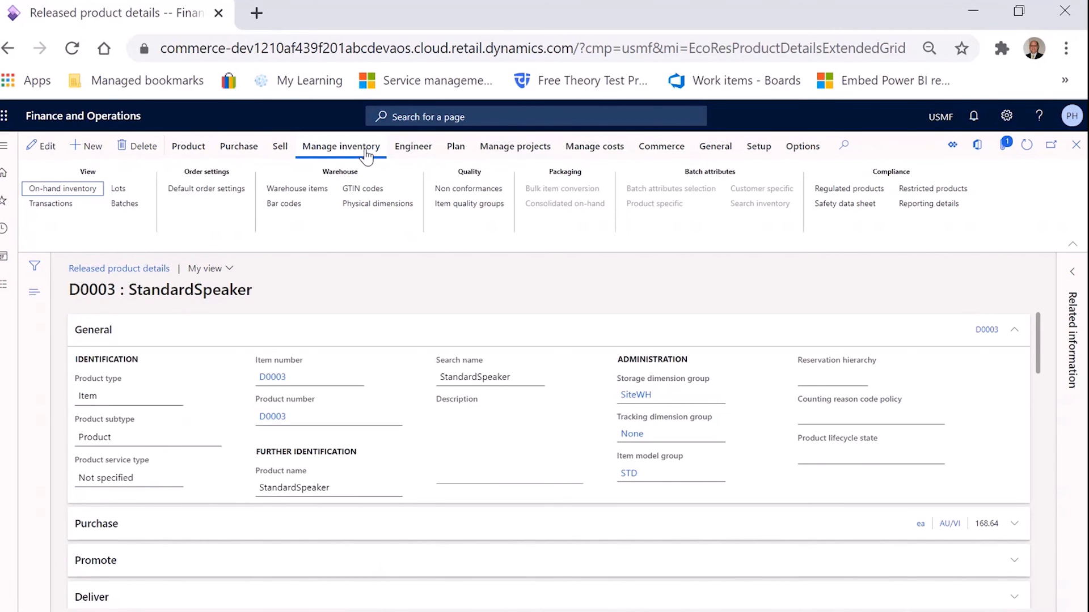
click(567, 152)
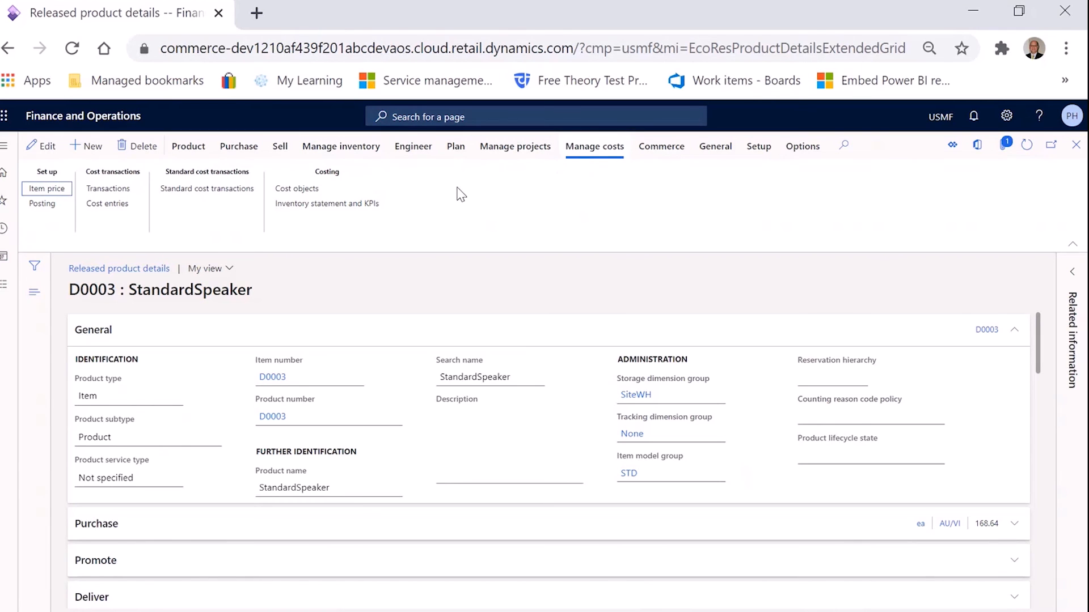
click(345, 205)
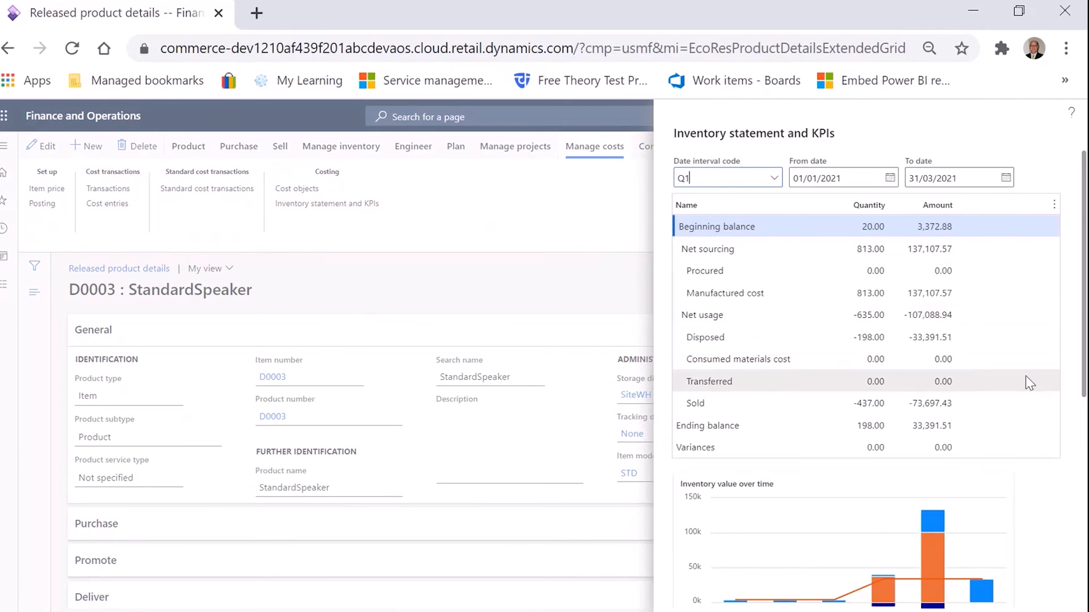
scroll(1029, 384, down, 3)
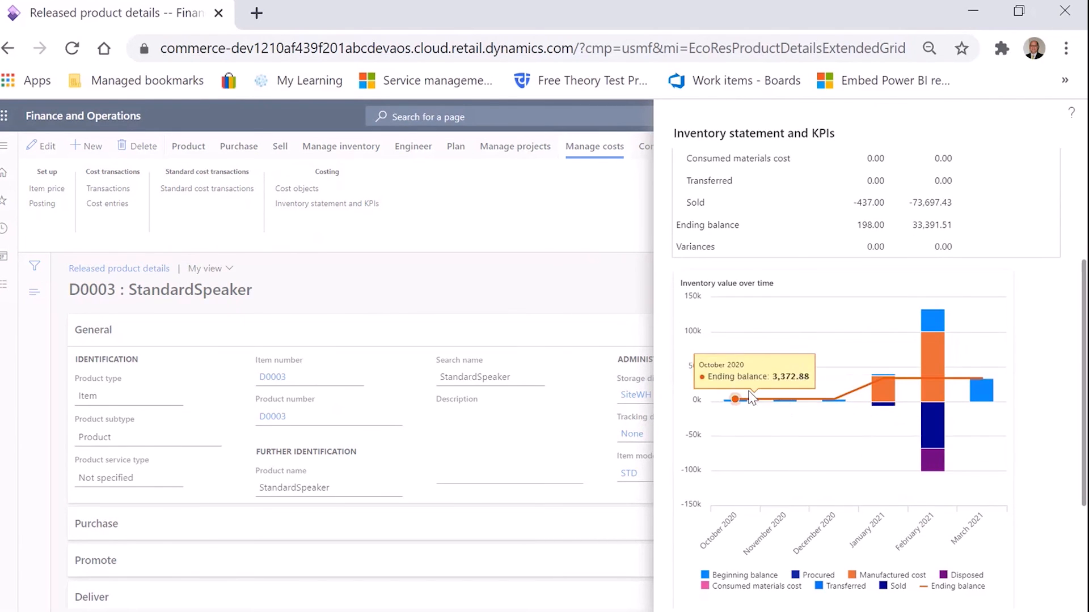
mouse_move(934, 352)
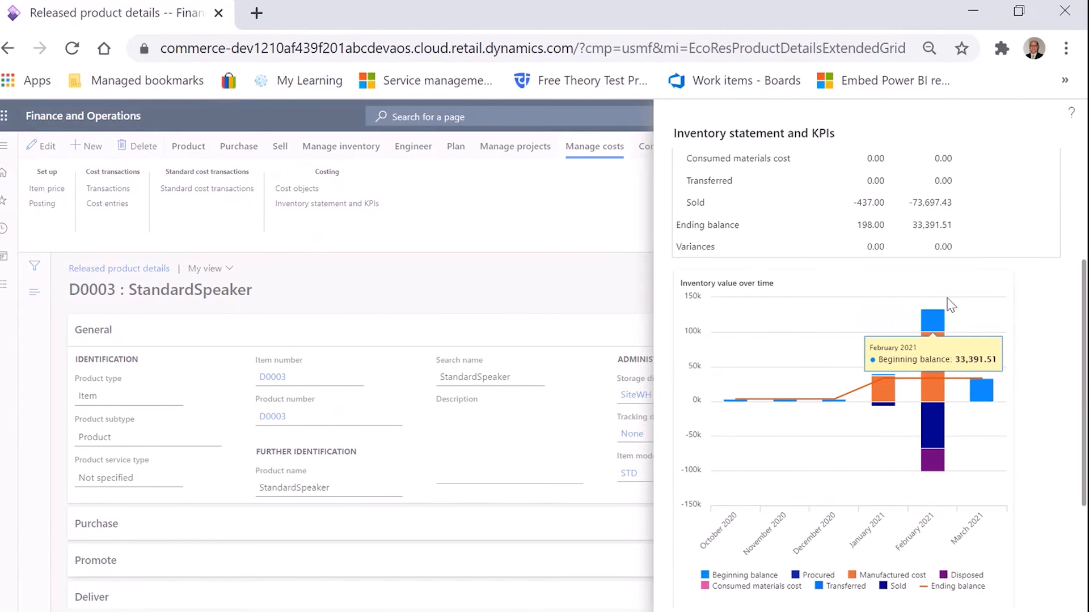
mouse_move(920, 376)
scroll(919, 375, down, 3)
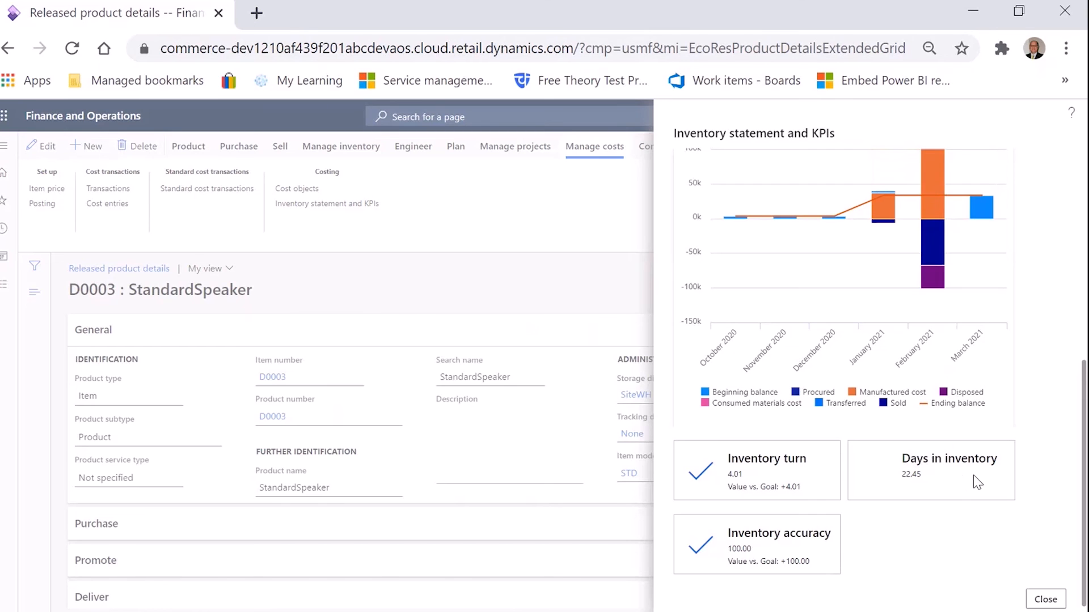
scroll(958, 488, up, 3)
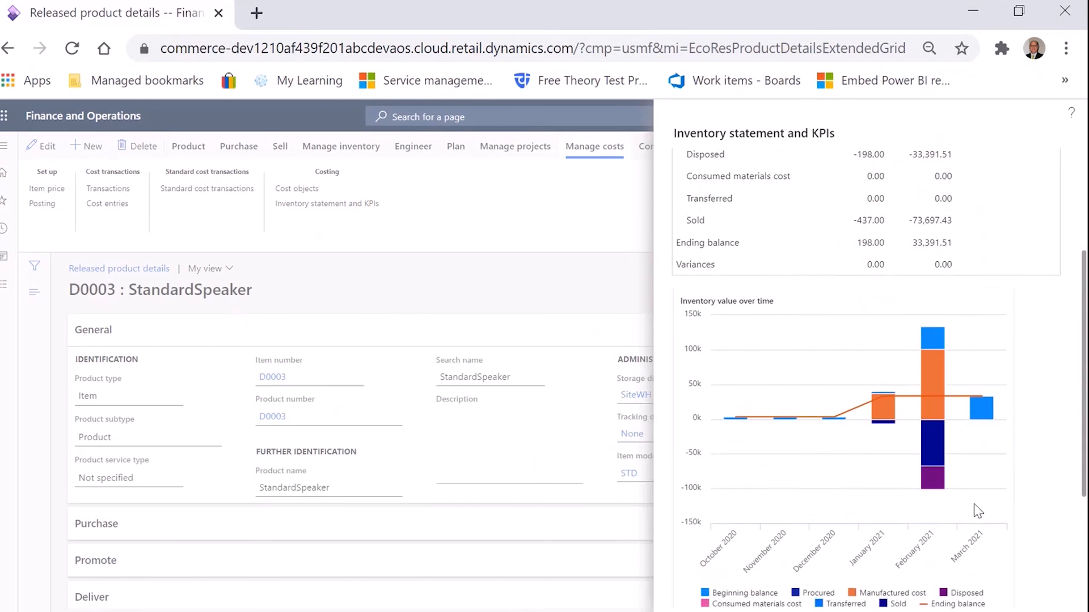
scroll(975, 508, down, 3)
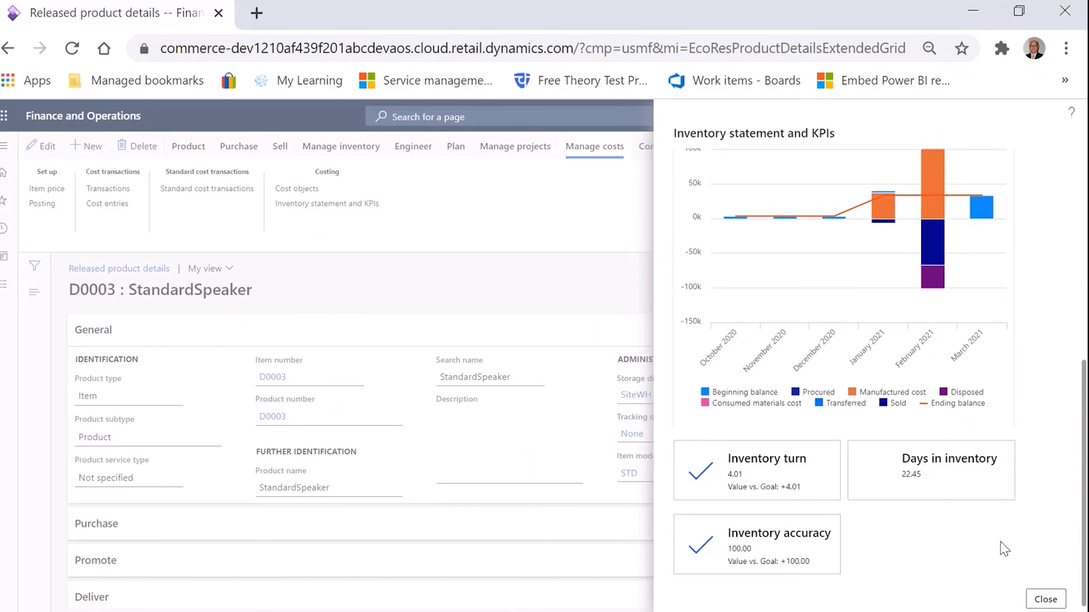
click(1045, 597)
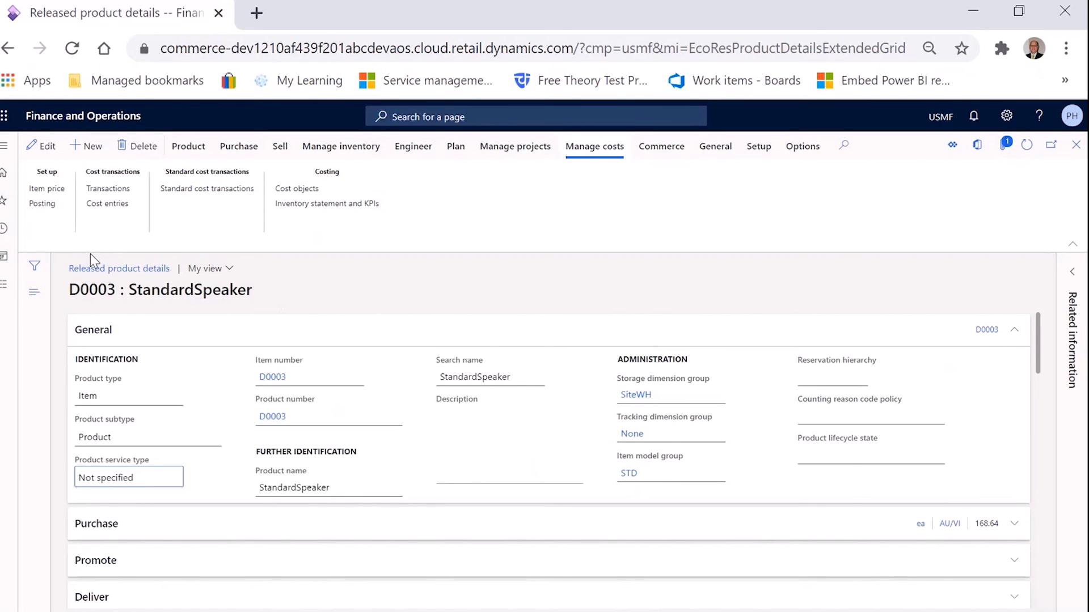
Step: Check the on-hand inventory of D0003 by site and warehouse, and return to the released products list
click(326, 149)
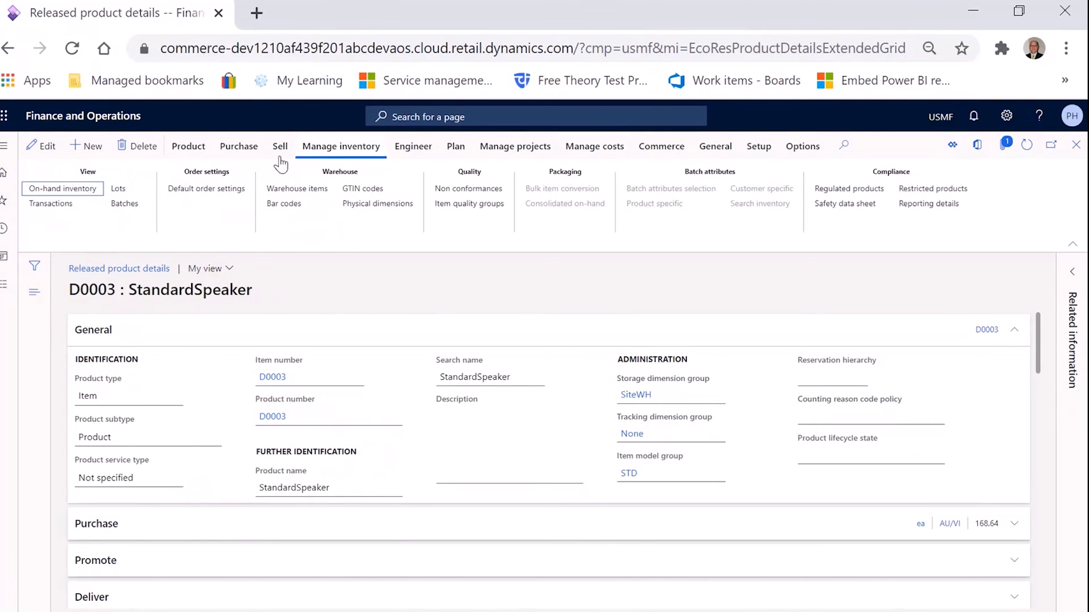
click(85, 191)
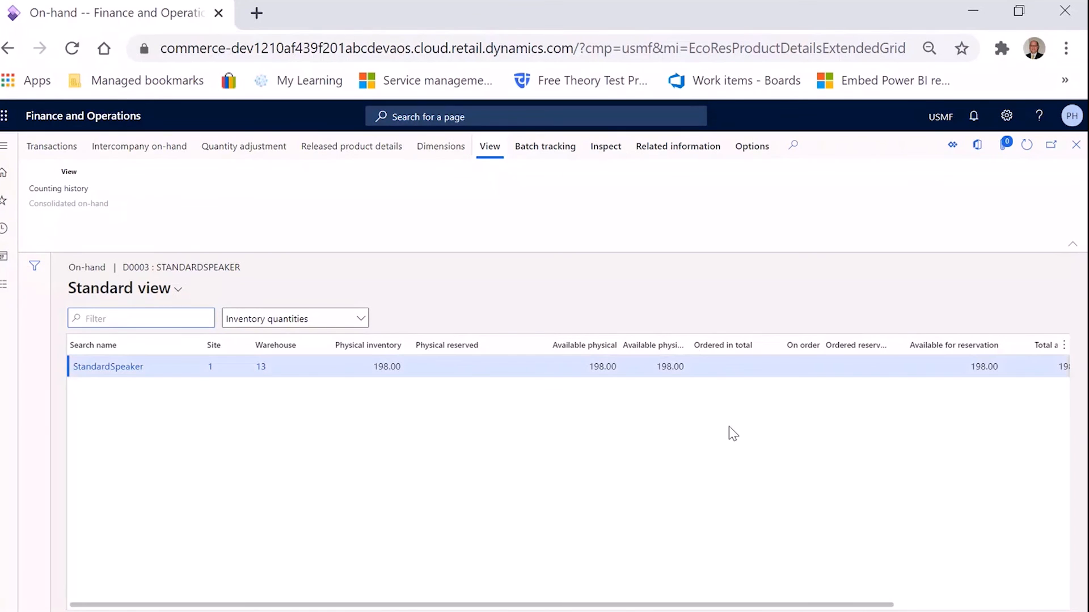
drag(828, 605, 857, 605)
click(1075, 147)
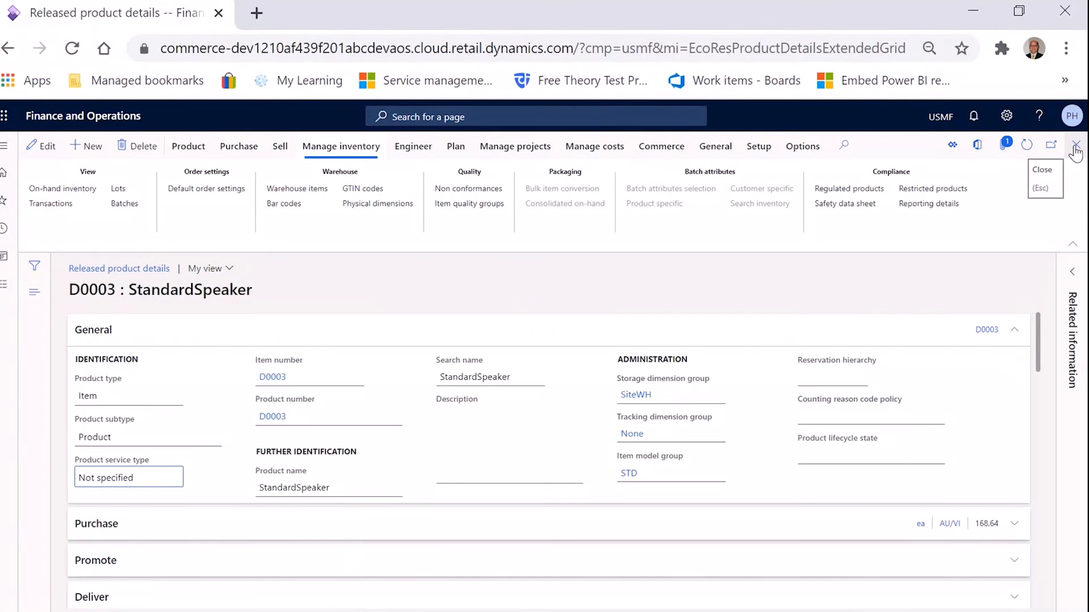
click(1076, 149)
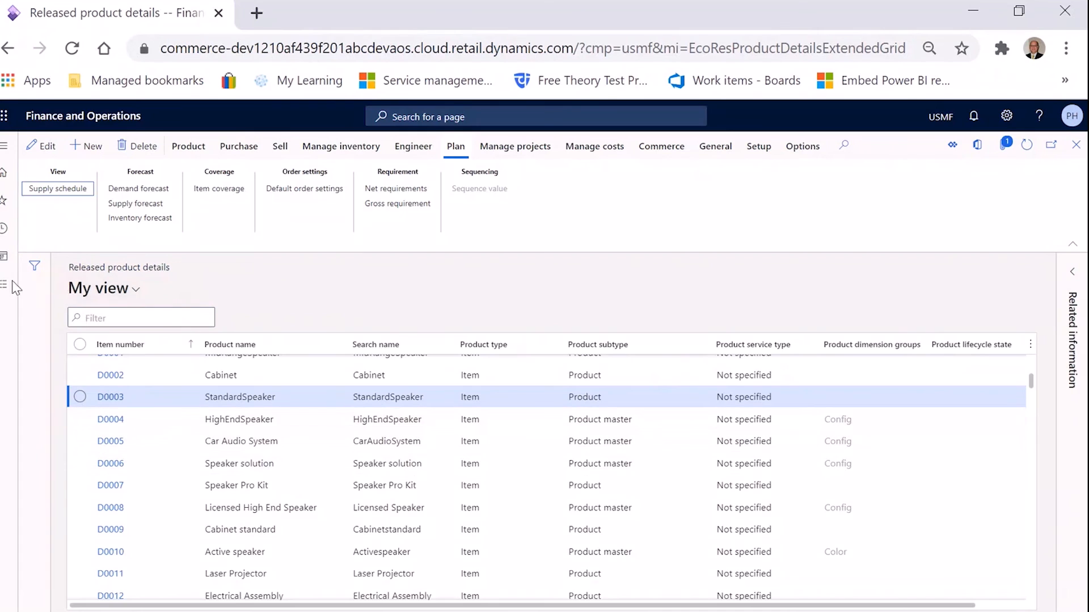
Step: Open the list of all sales orders from Sales and marketing and start a new sales order
click(11, 285)
scroll(63, 409, down, 5)
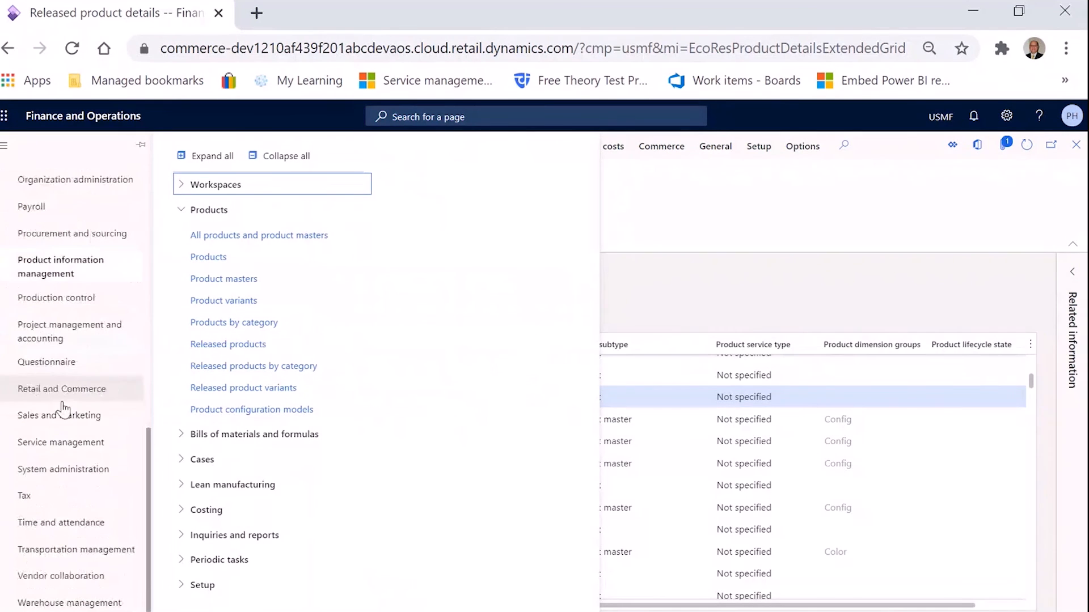
click(86, 415)
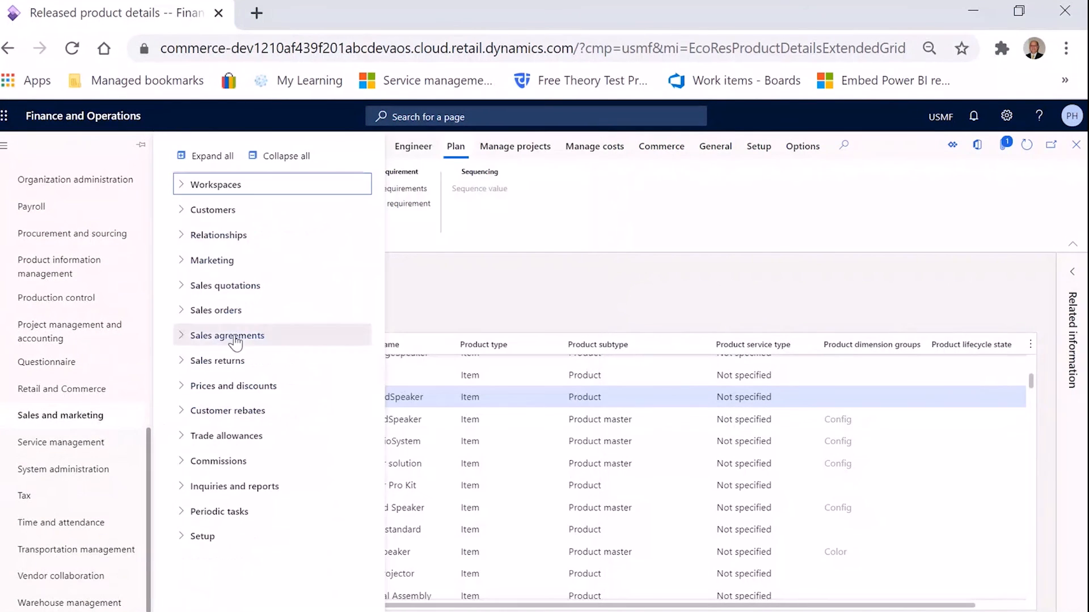
click(181, 312)
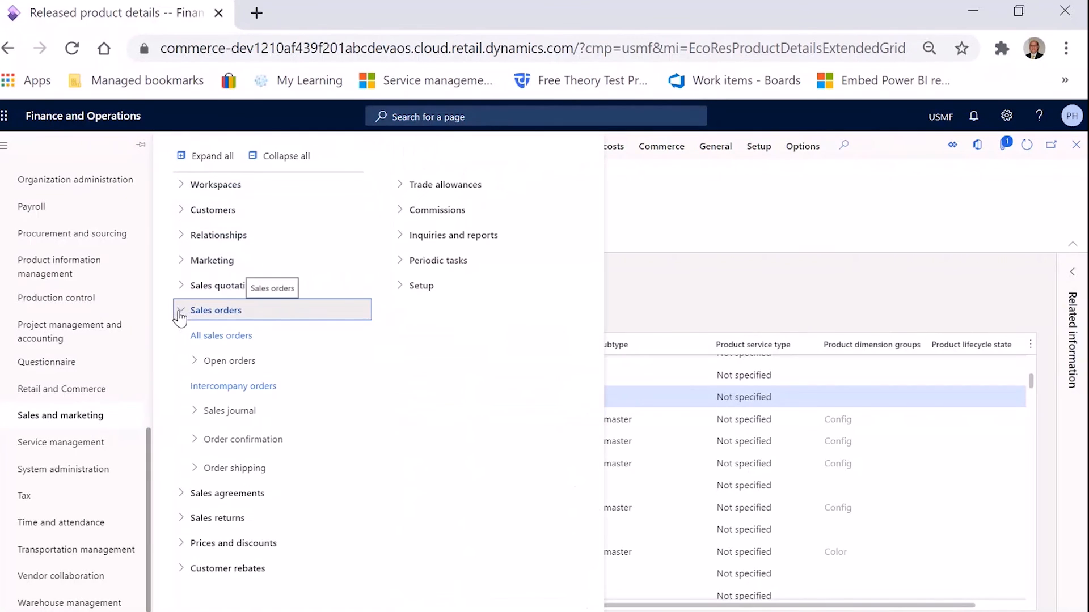
click(221, 337)
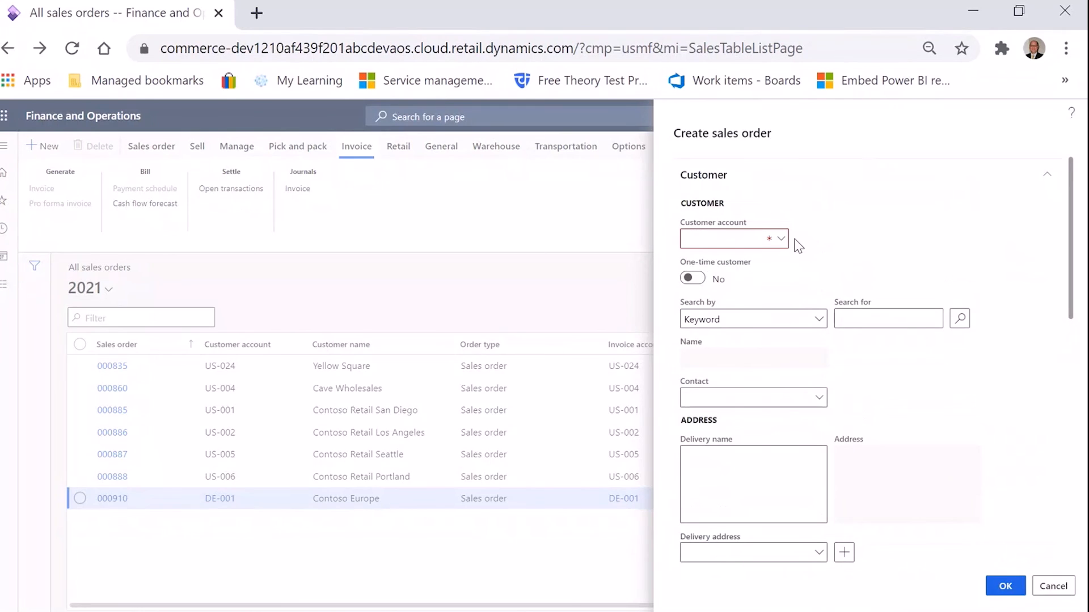
Step: Select the customer account of Contoso Retail Los Angeles and create the sales order
click(782, 241)
click(782, 239)
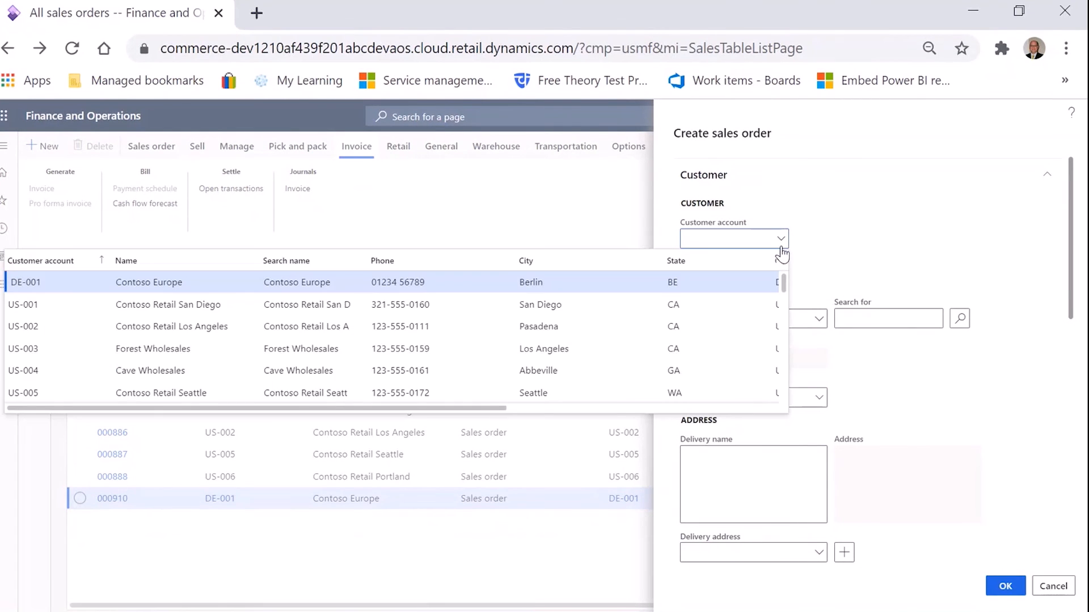
click(92, 324)
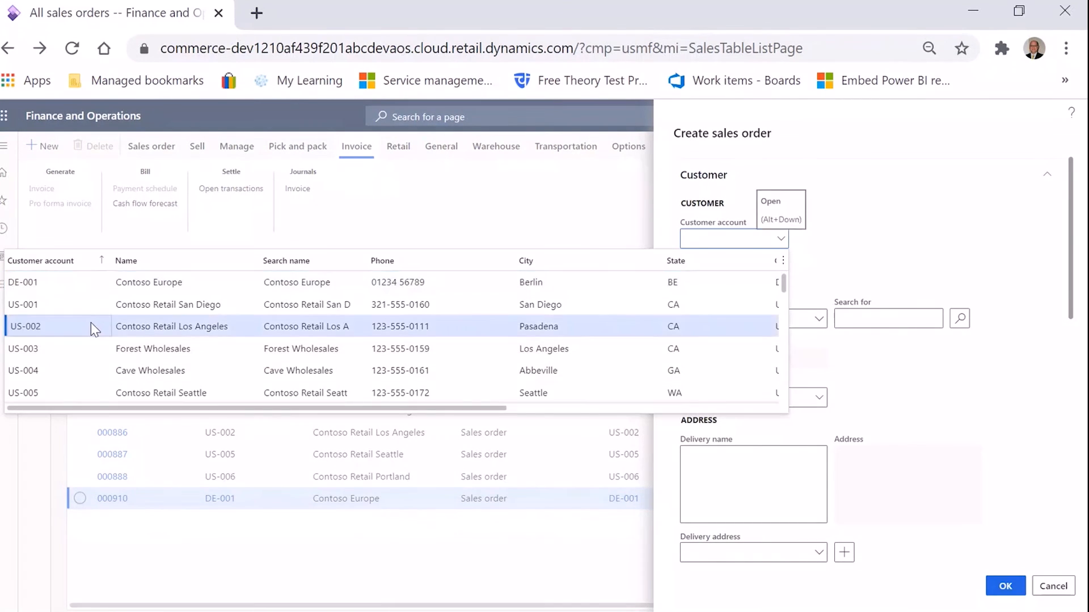
click(998, 583)
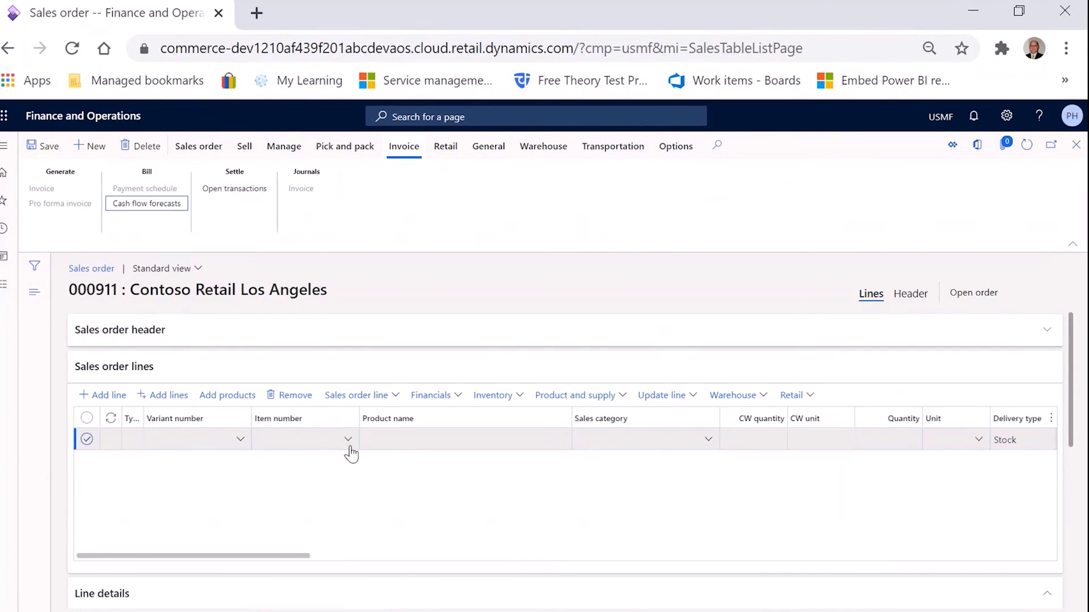
Step: Enter item D0003 StandardSpeaker with a quantity of 20 on the first sales order line
click(349, 448)
scroll(316, 548, down, 5)
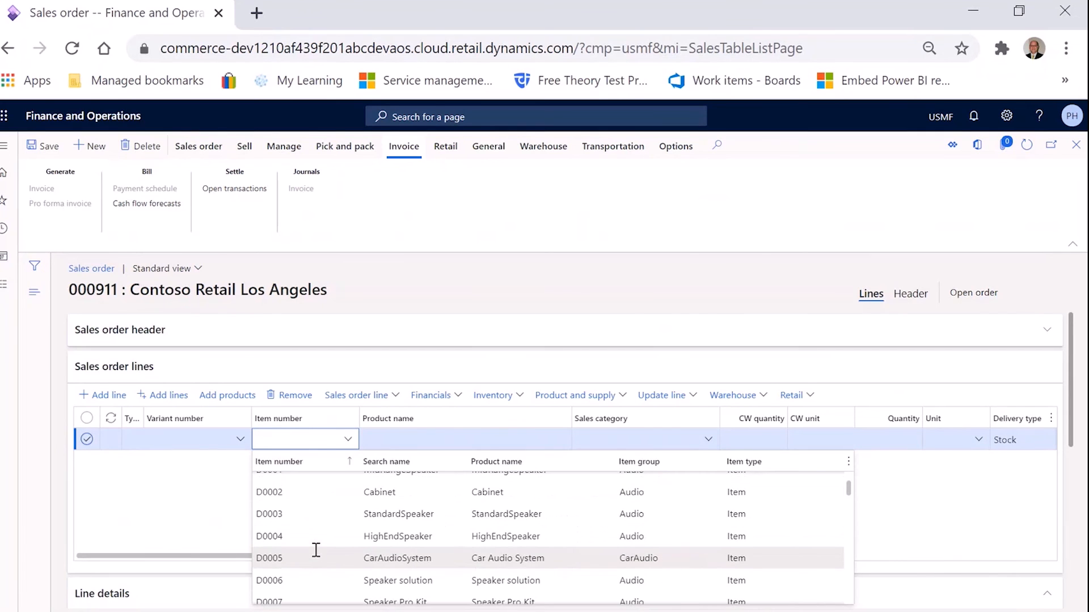
click(314, 513)
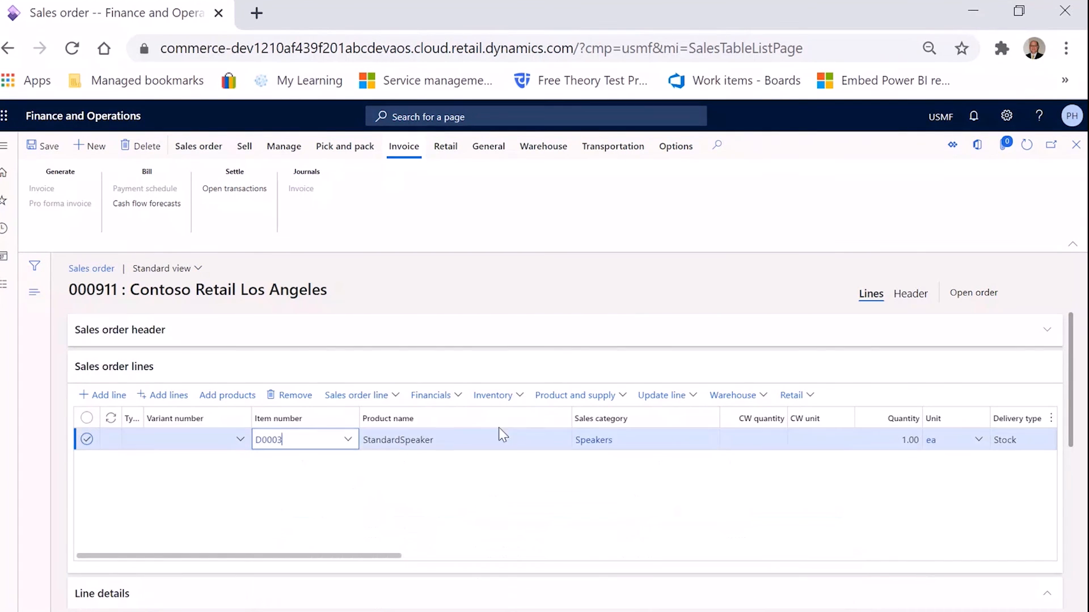
key(Tab)
key(Tab)
key(Tab)
key(Tab)
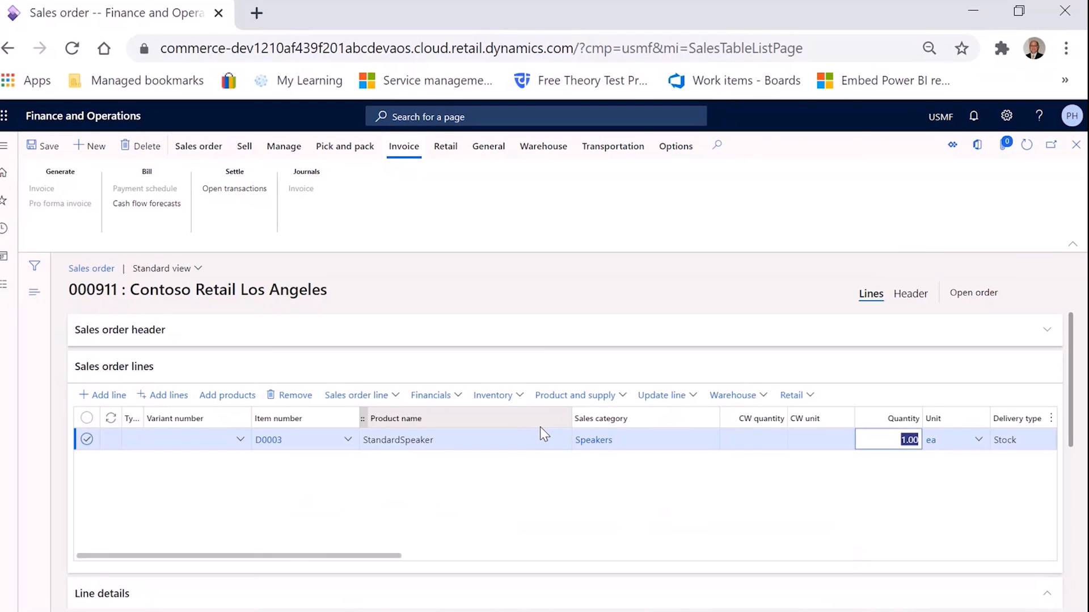
text(20)
key(Tab)
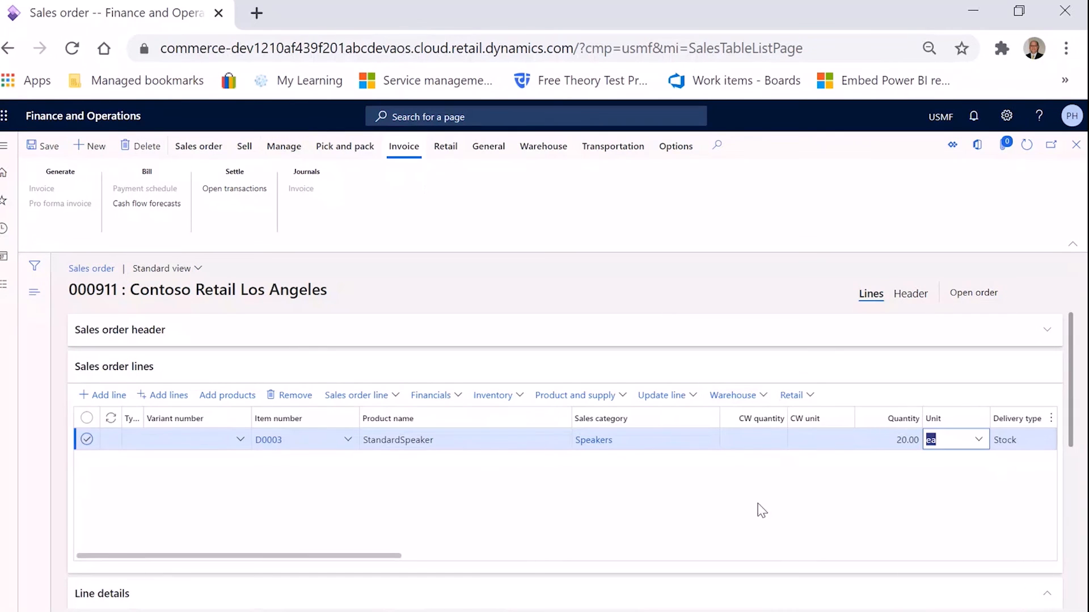
click(747, 516)
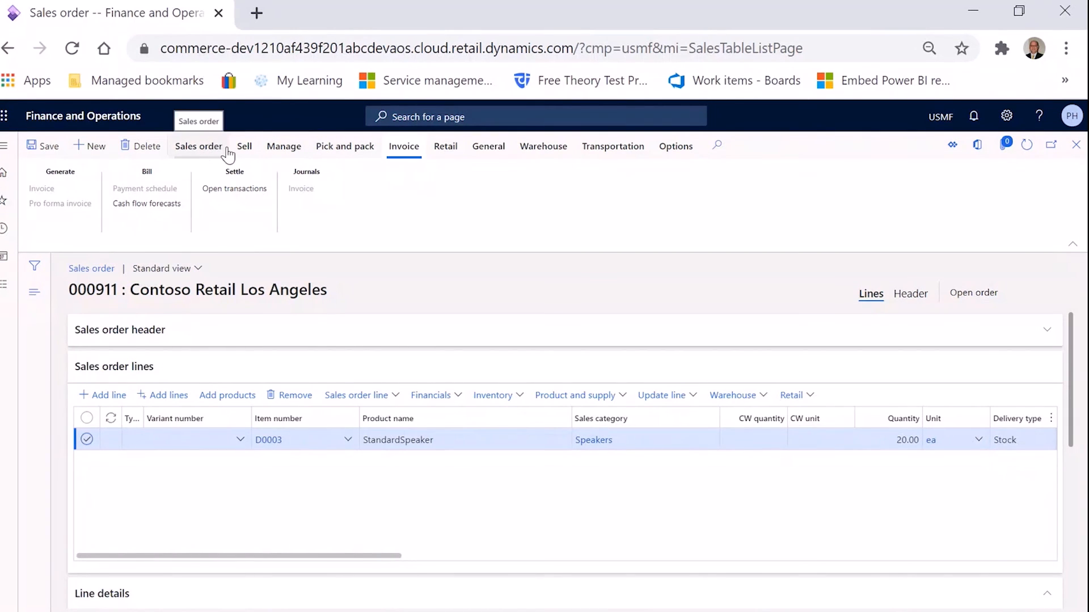
Step: Save the sales order, then confirm it with document date 10/02/2021, posting the confirmation without printing
click(245, 148)
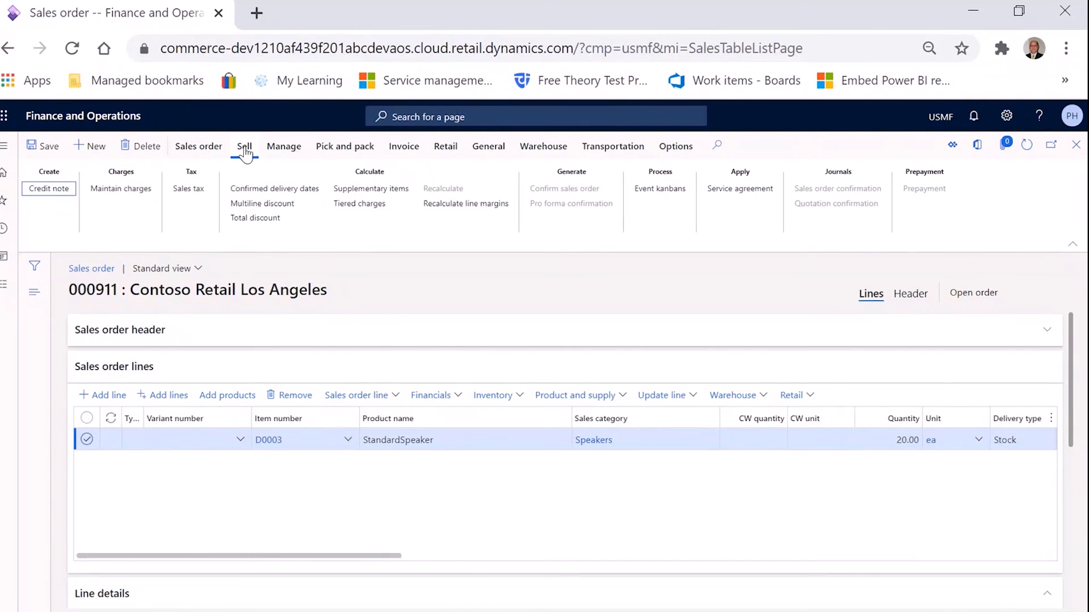
click(49, 142)
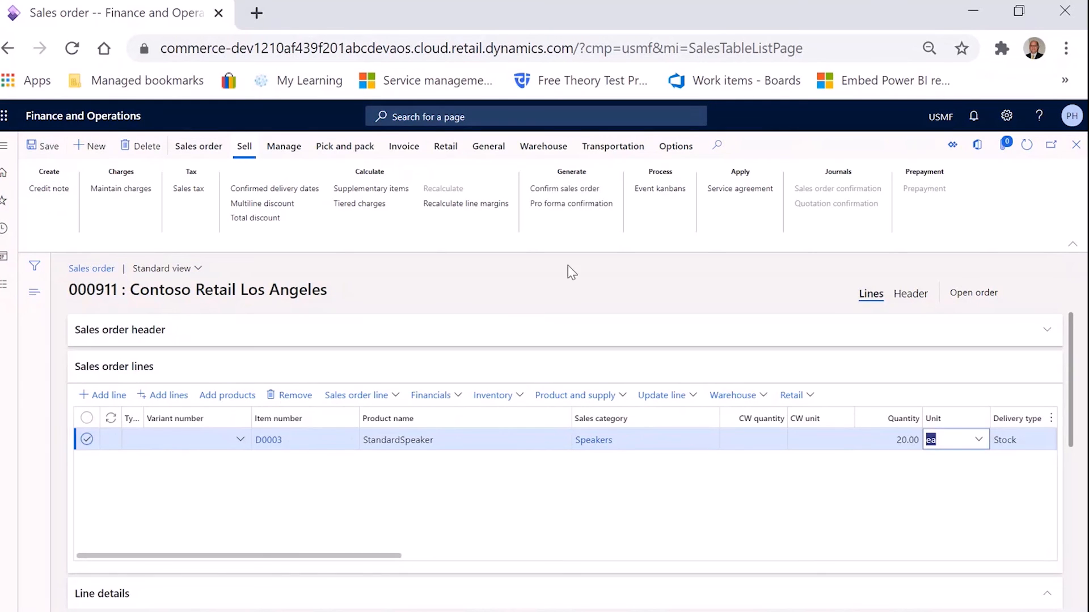
click(566, 192)
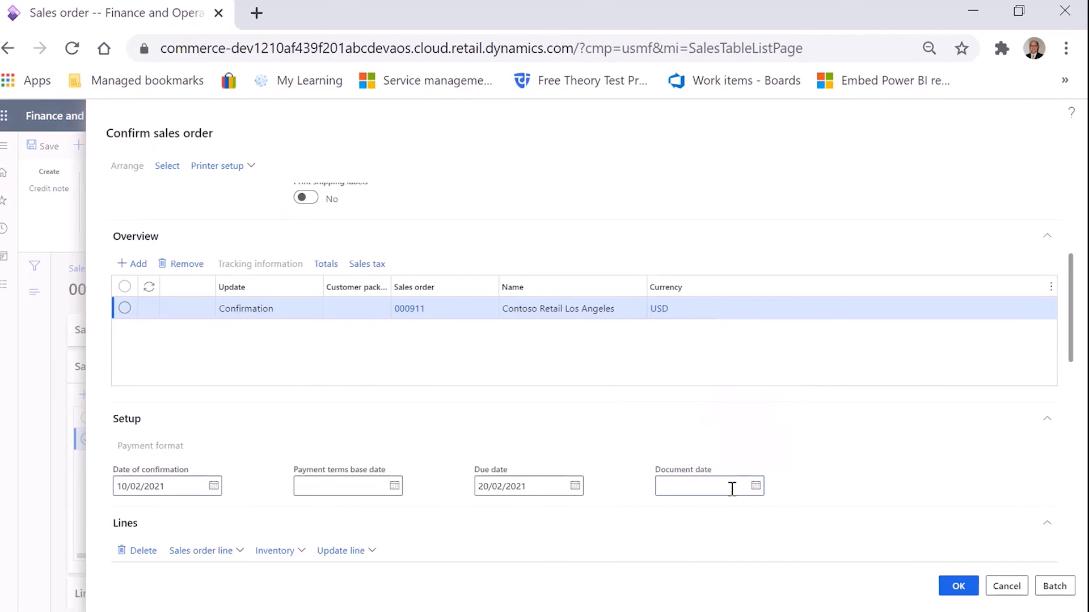
text(t)
key(Tab)
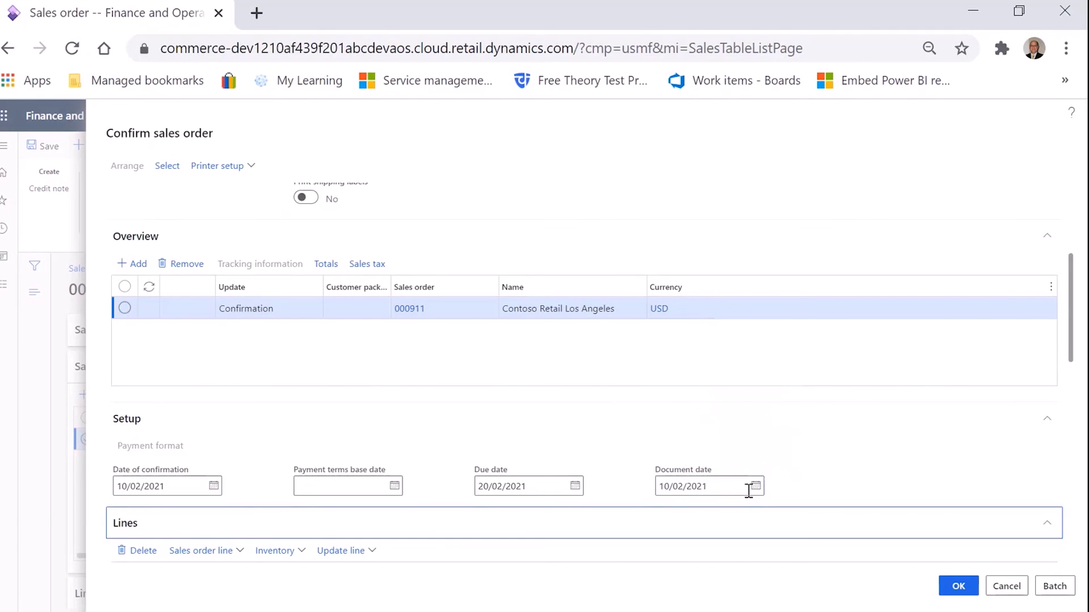
click(957, 590)
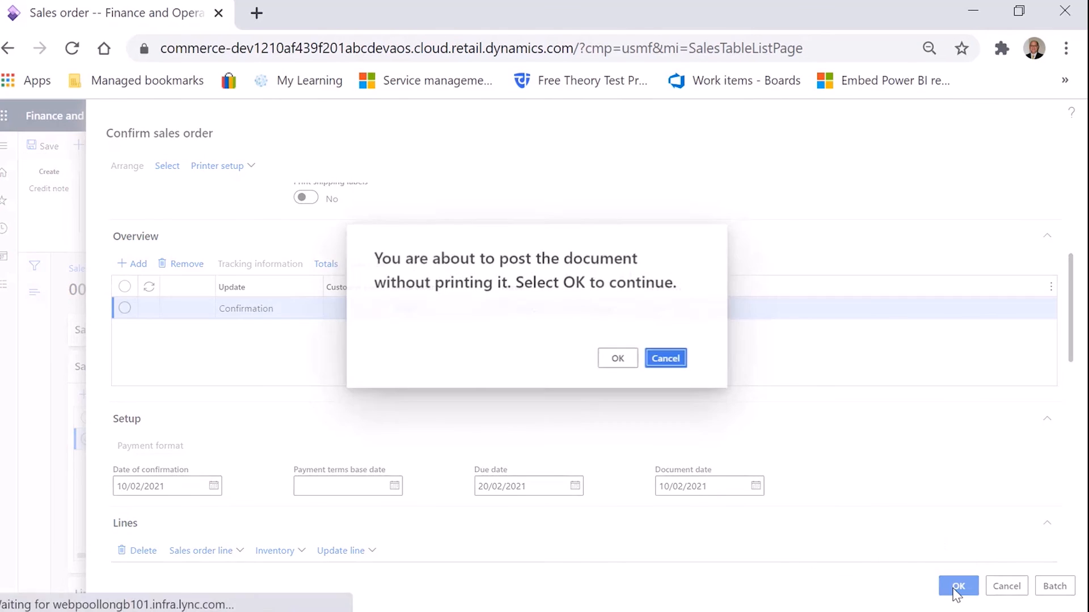
click(617, 358)
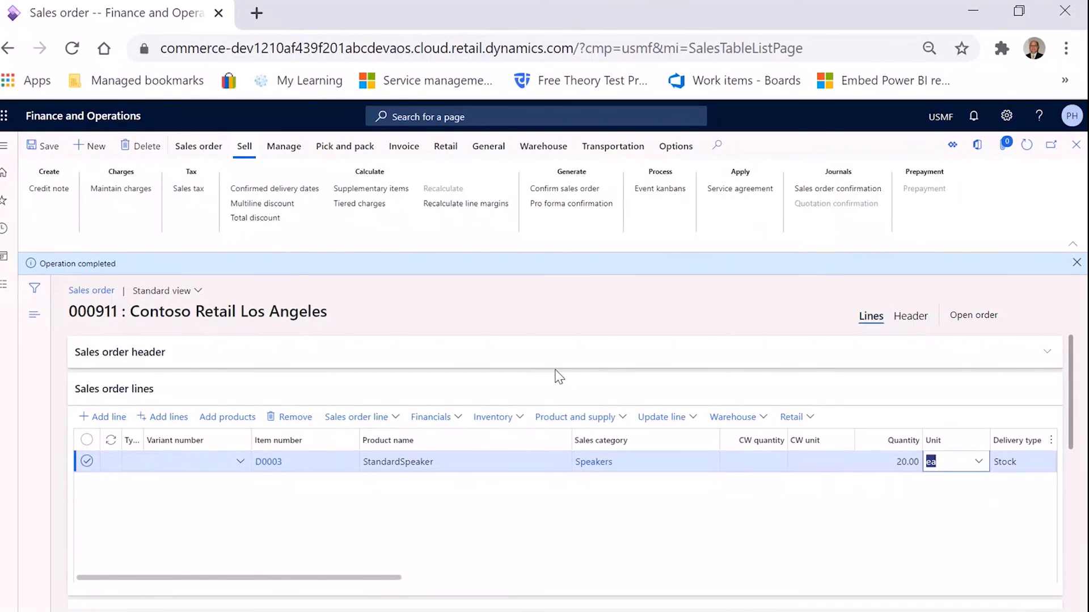
click(597, 529)
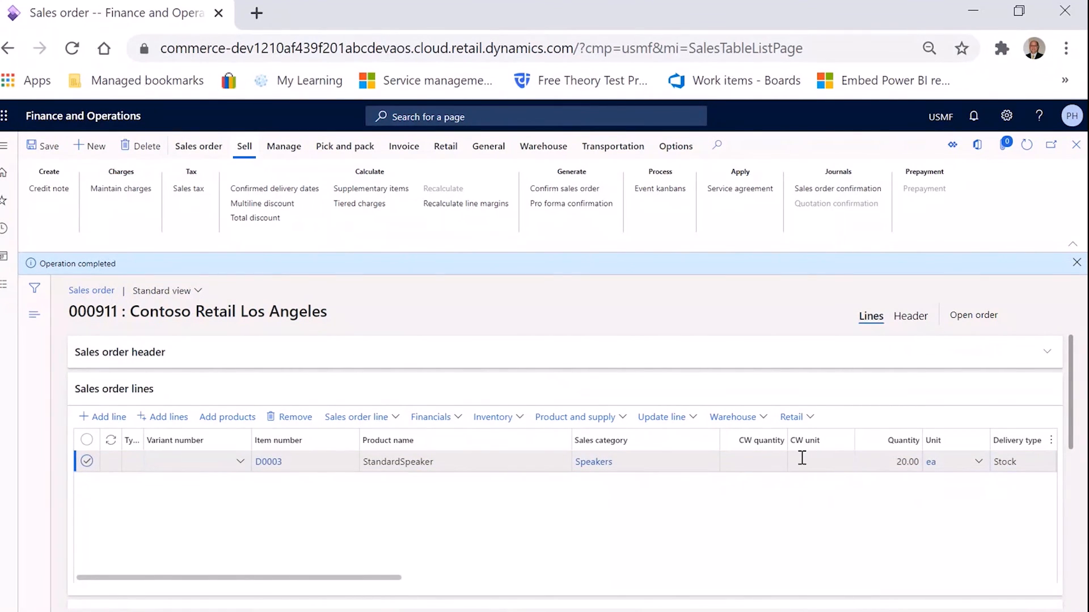
Step: Start posting a packing slip for the sales order and set its document date to 10/02/2021
click(363, 151)
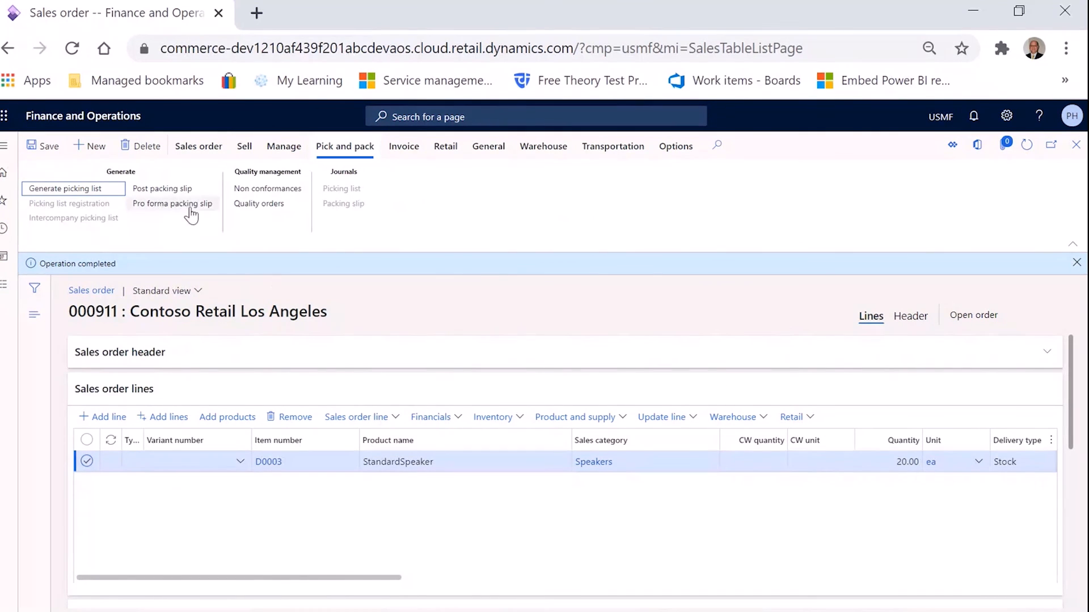
click(170, 188)
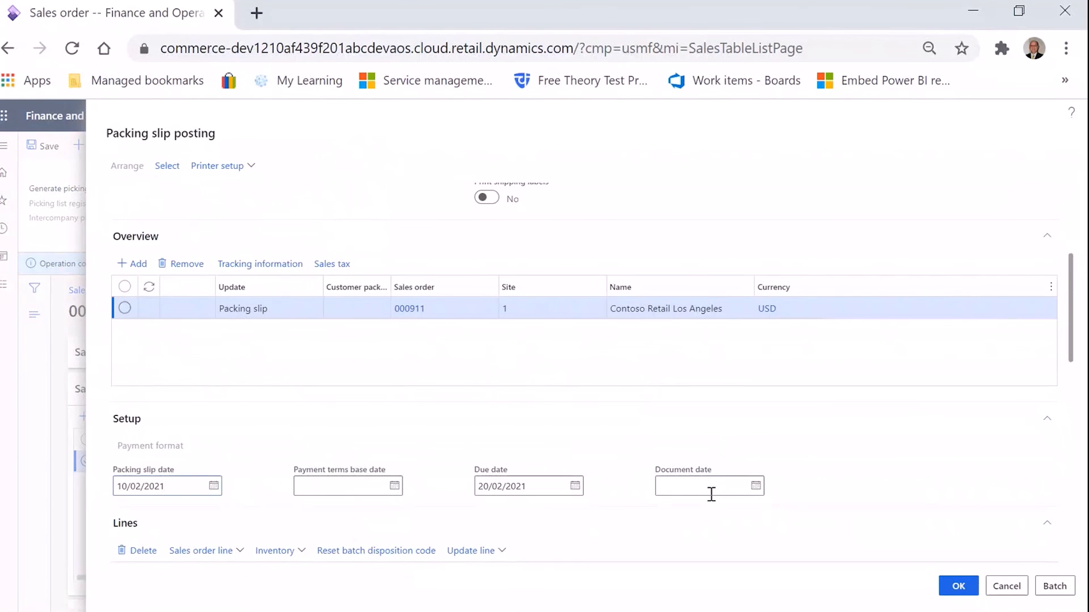
click(712, 494)
text(10)
key(Tab)
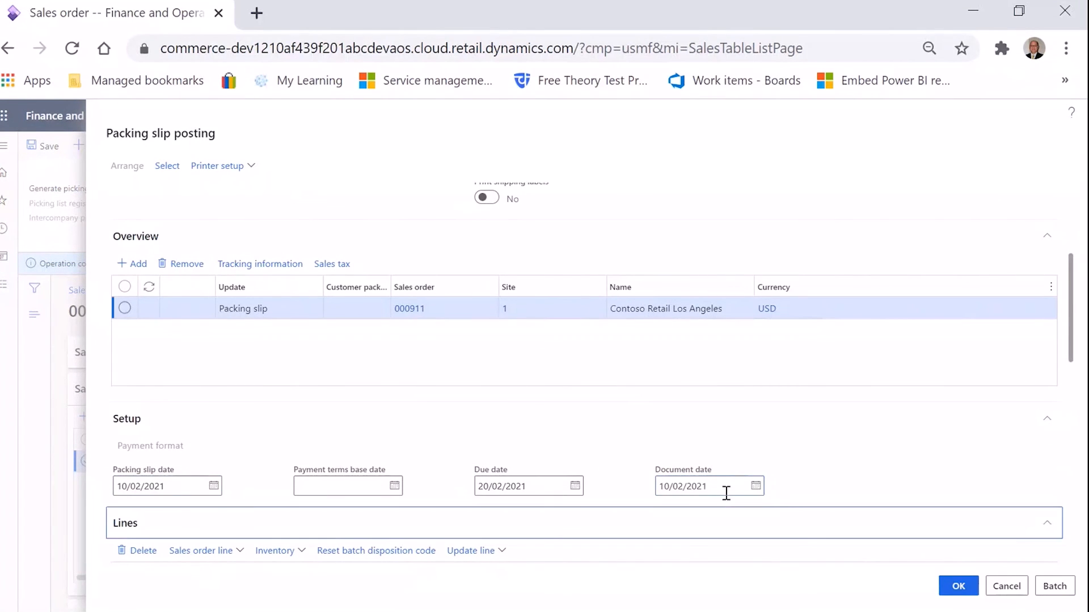
Step: Mark the D0003 packing slip line as closed and post the packing slip without printing
scroll(695, 412, down, 1)
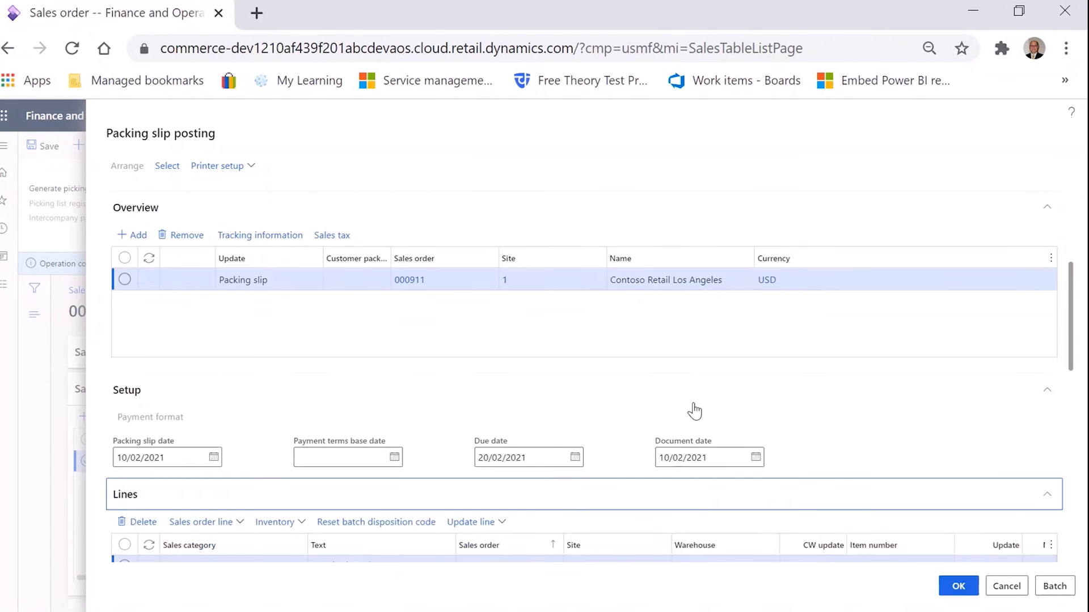
scroll(695, 411, down, 3)
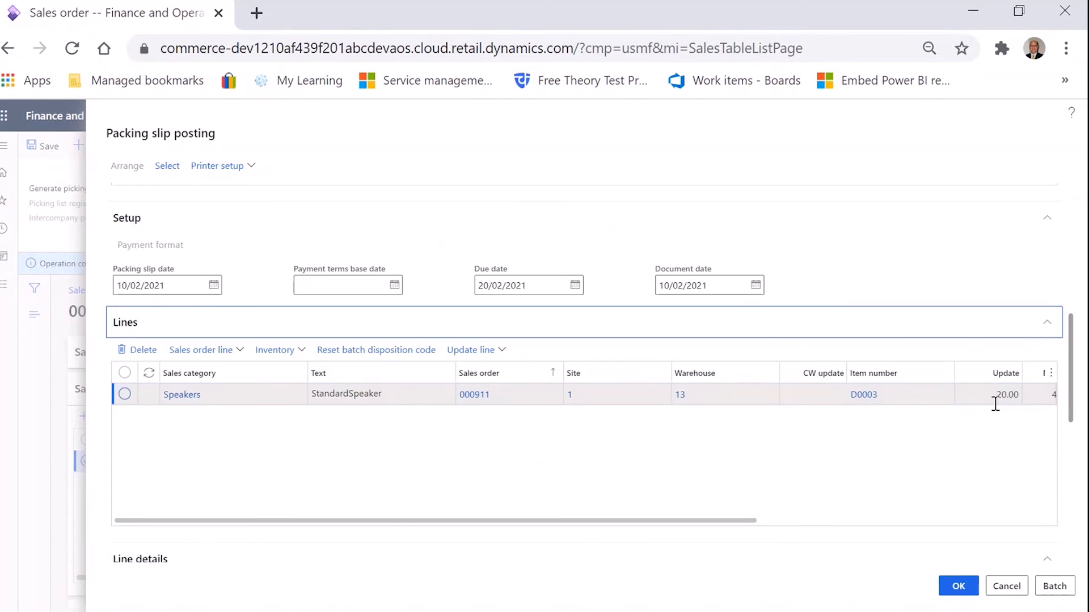
drag(743, 522, 1054, 521)
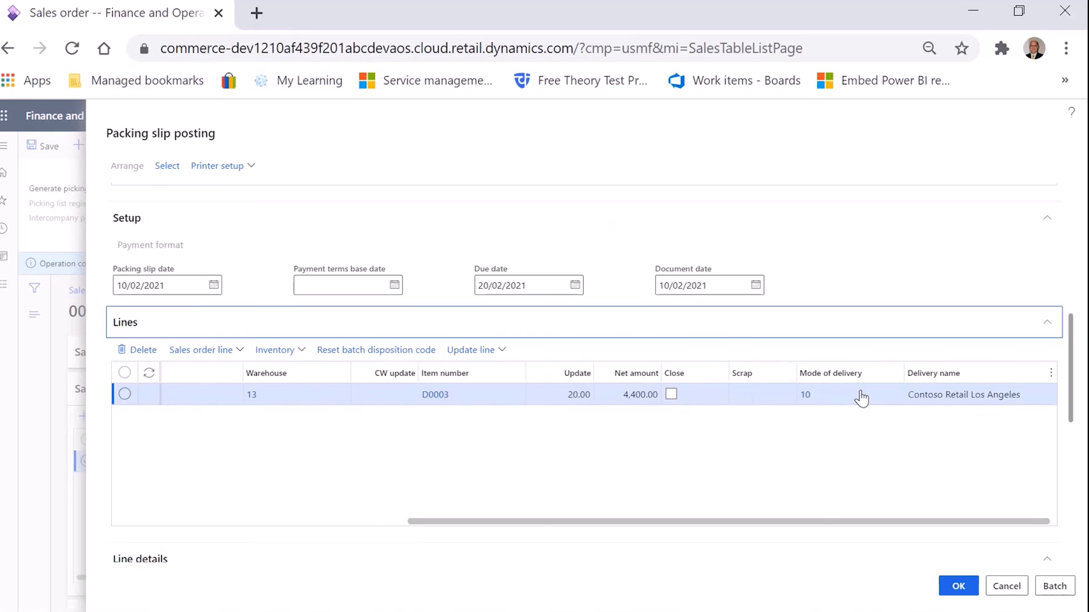
click(673, 397)
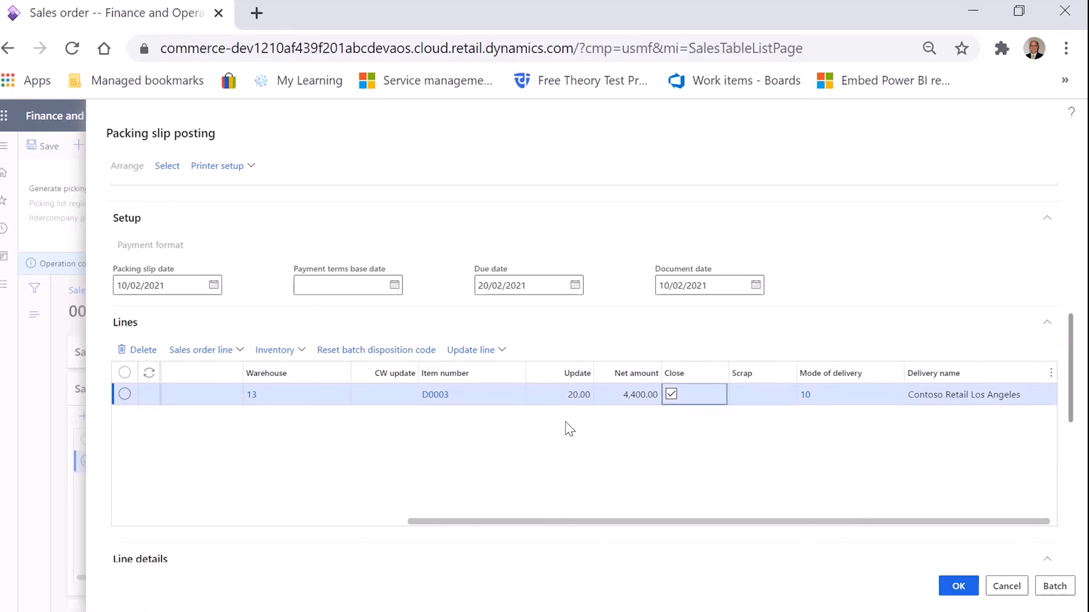
click(960, 590)
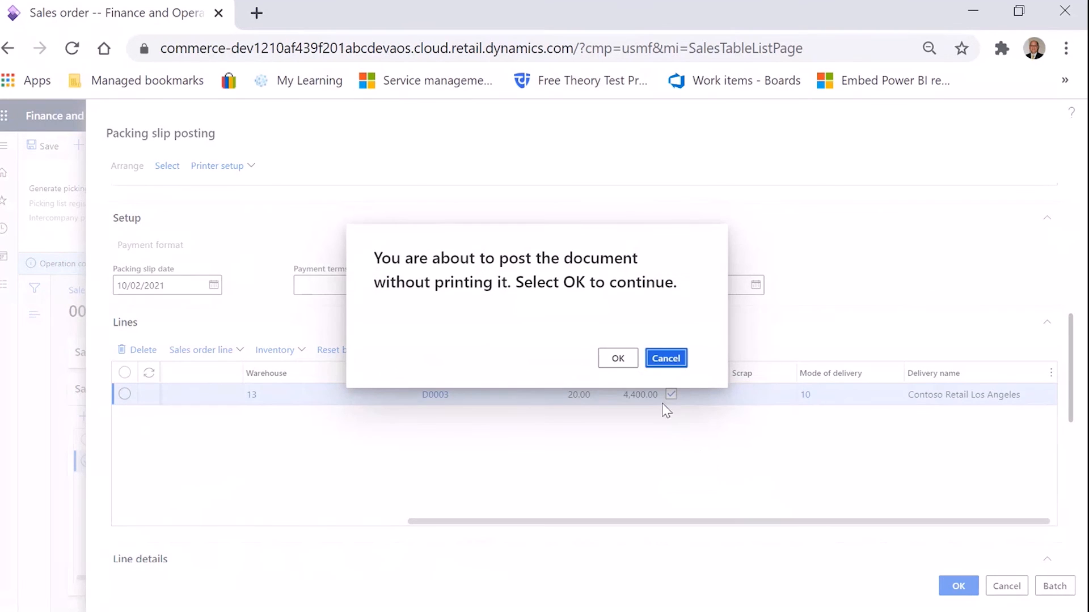
click(621, 363)
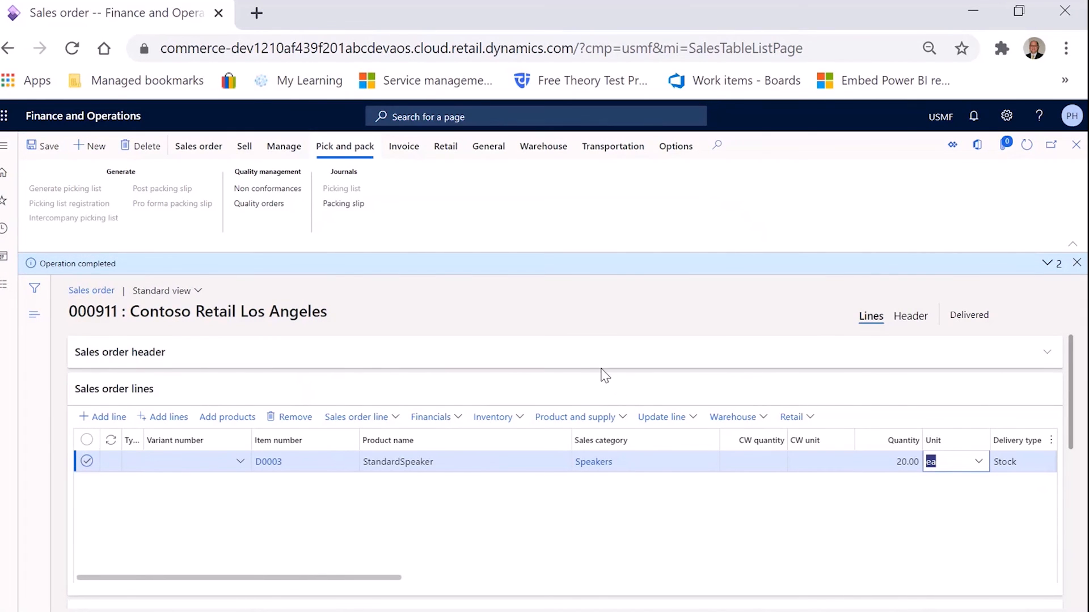
Step: Start generating the invoice for the delivered sales order and set its document date to 10/02/2021
click(412, 152)
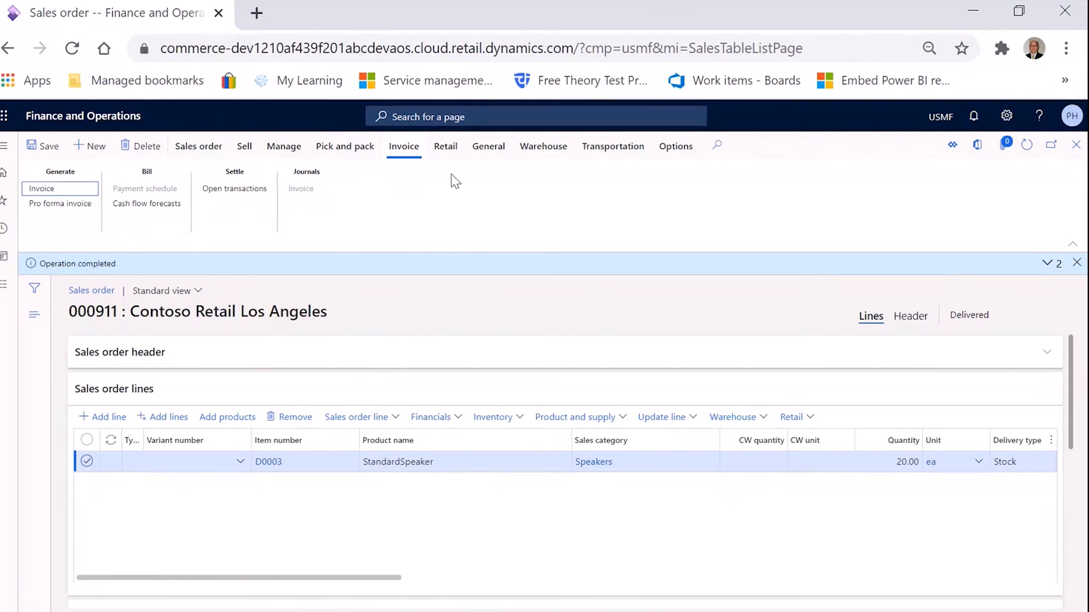
click(50, 193)
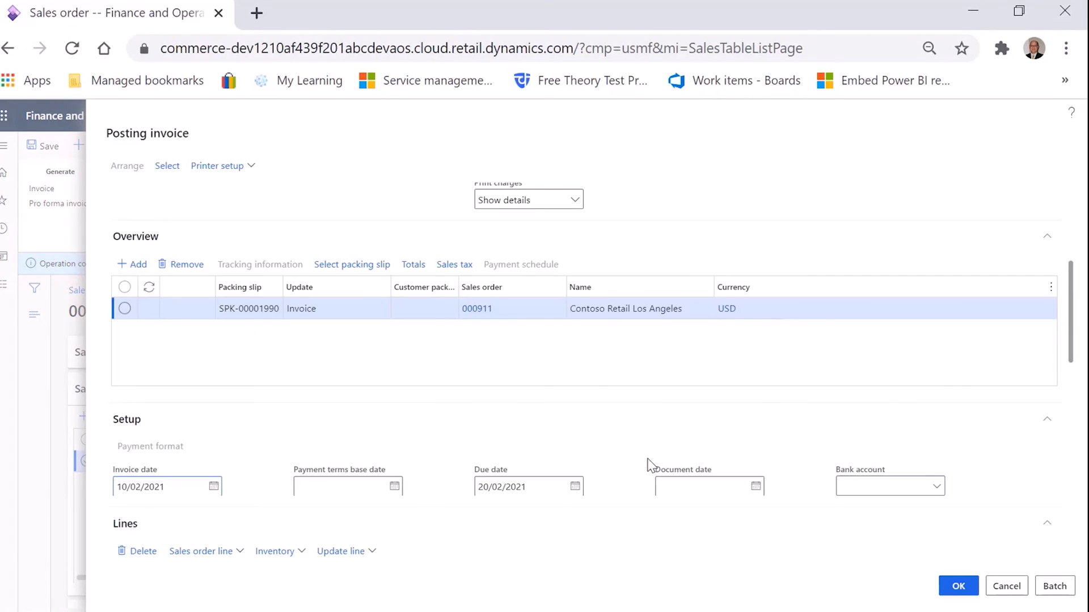
scroll(435, 378, down, 3)
click(708, 286)
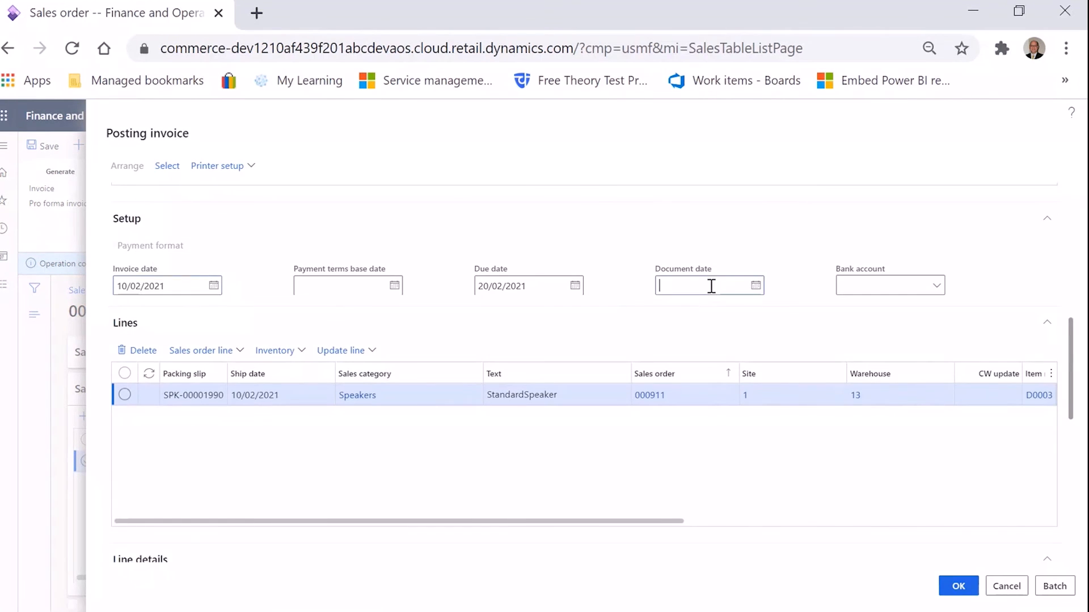
text(t)
key(Tab)
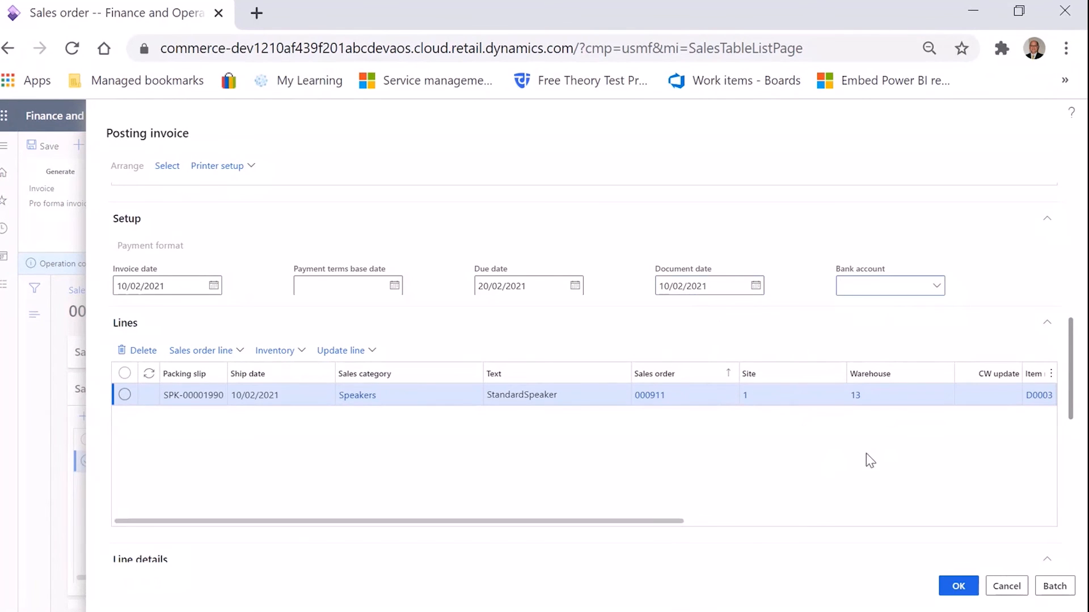
Step: Mark the D0003 invoice line as closed, post the invoice without printing, and return to the sales orders list
drag(585, 524, 839, 527)
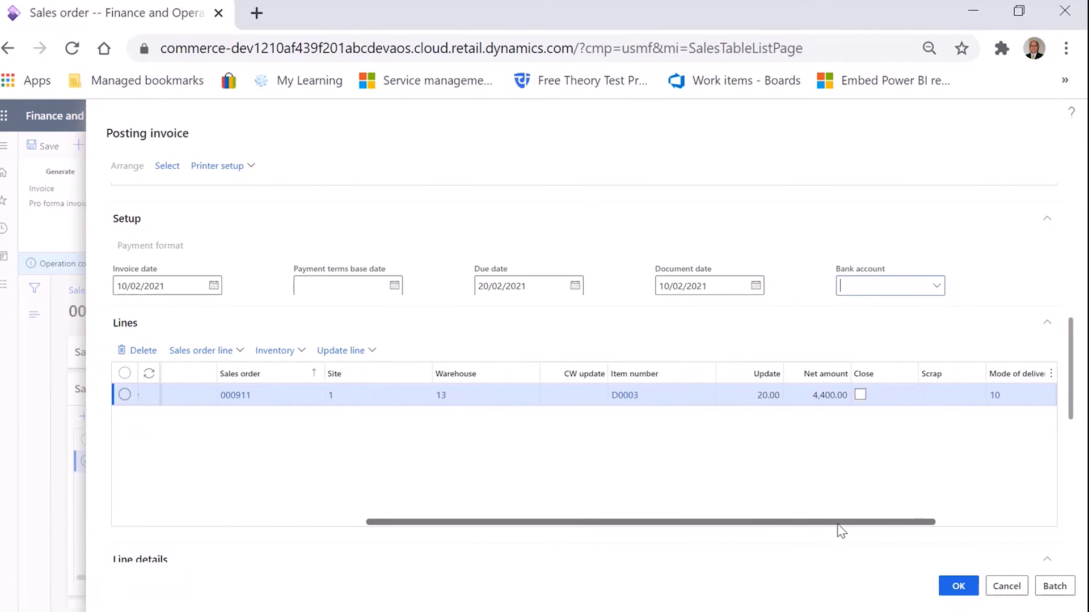
click(865, 393)
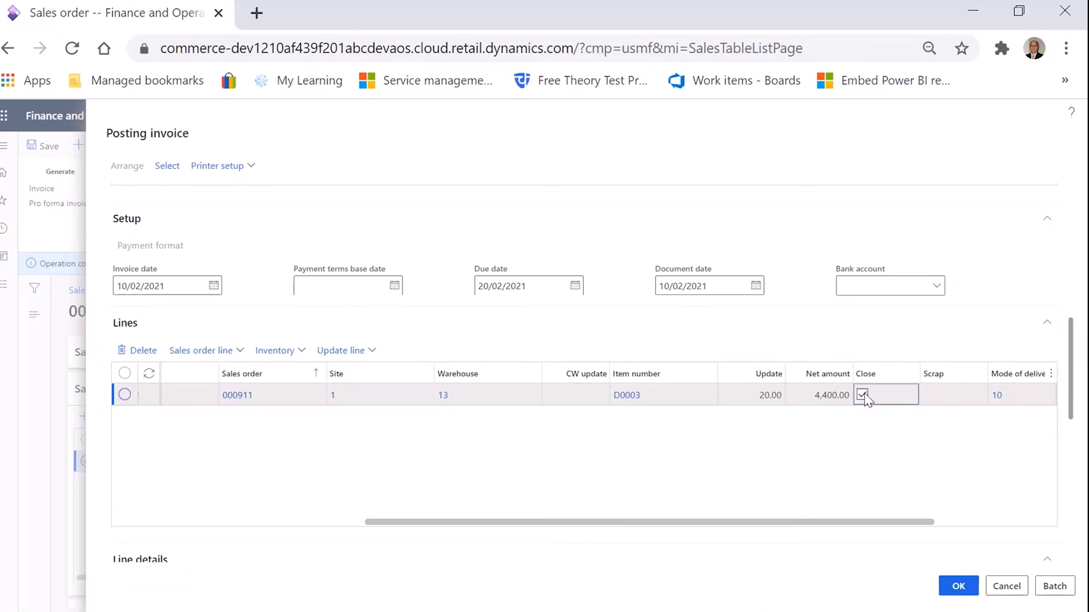
click(959, 586)
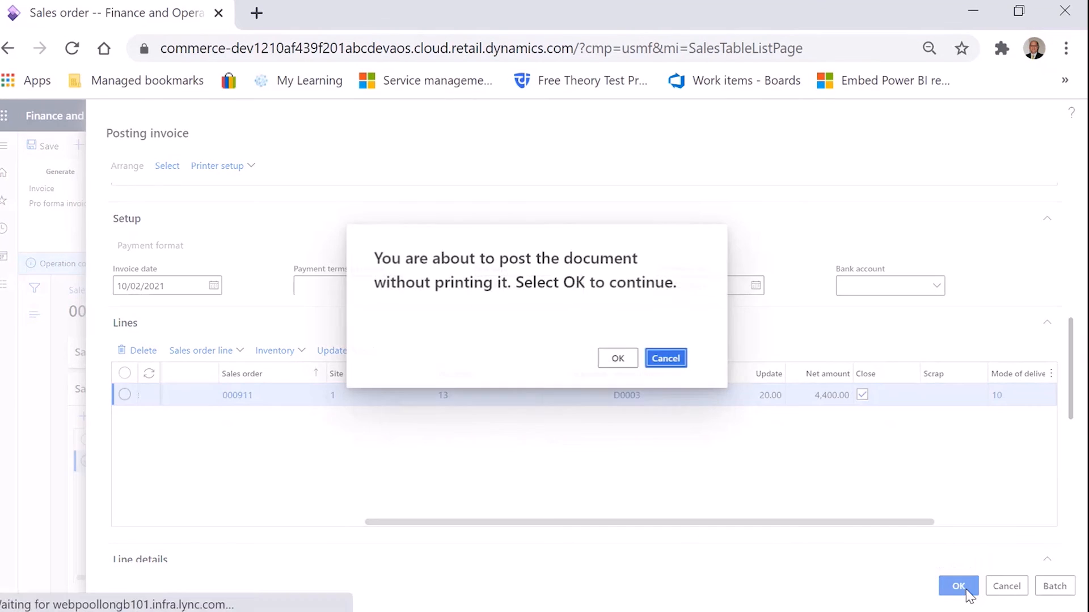
click(622, 365)
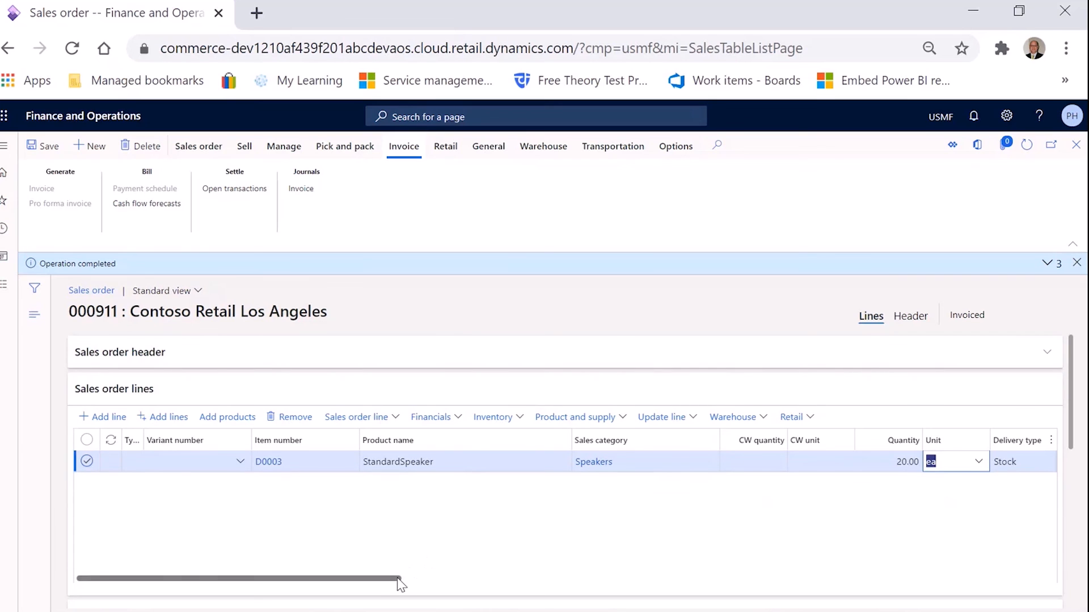
click(1072, 145)
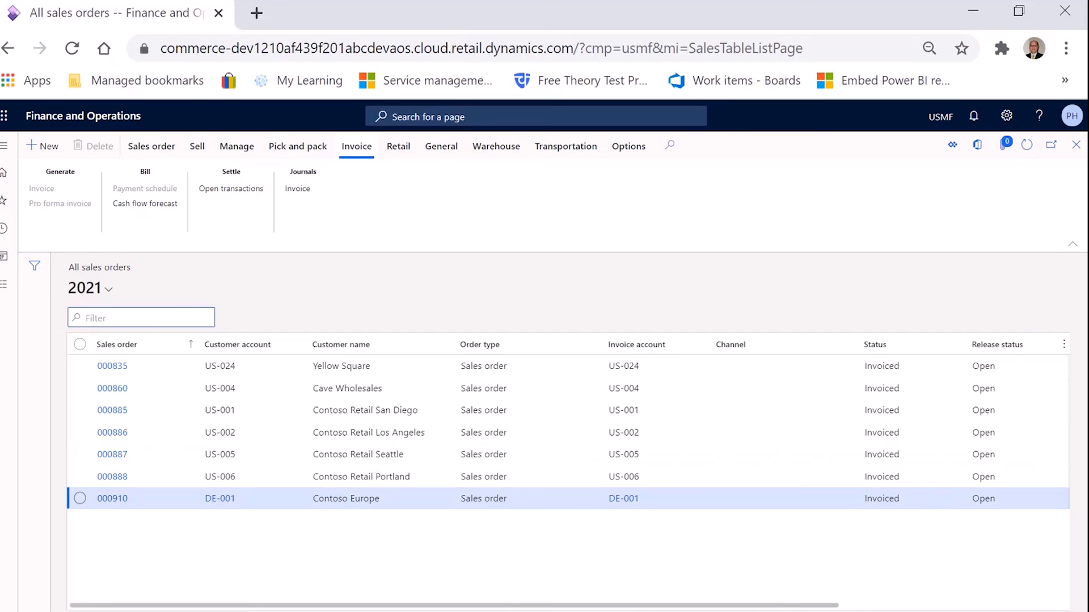
key(alt+Tab)
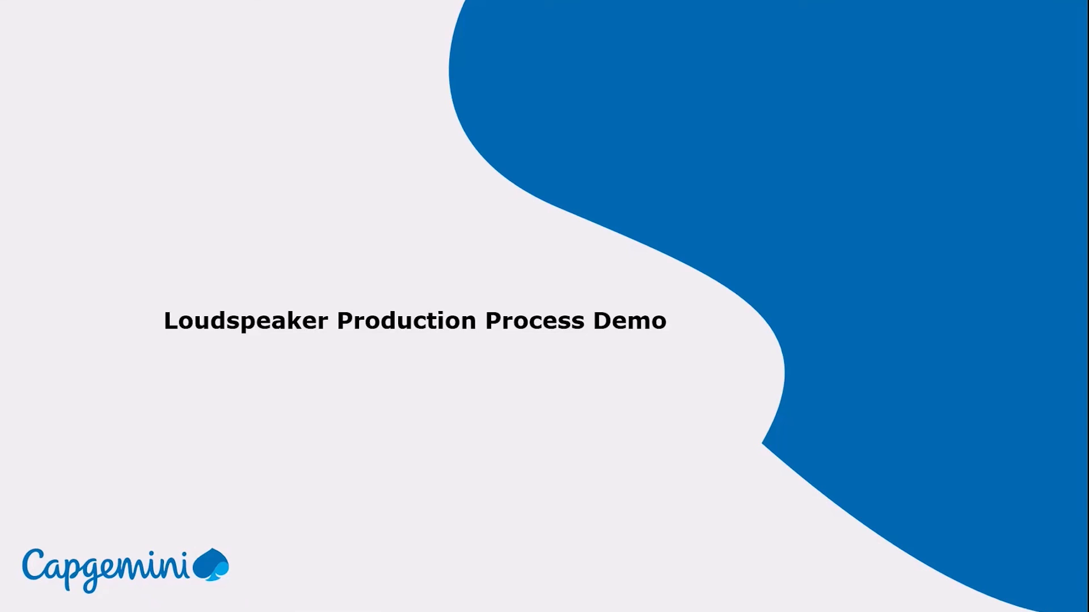
click(501, 427)
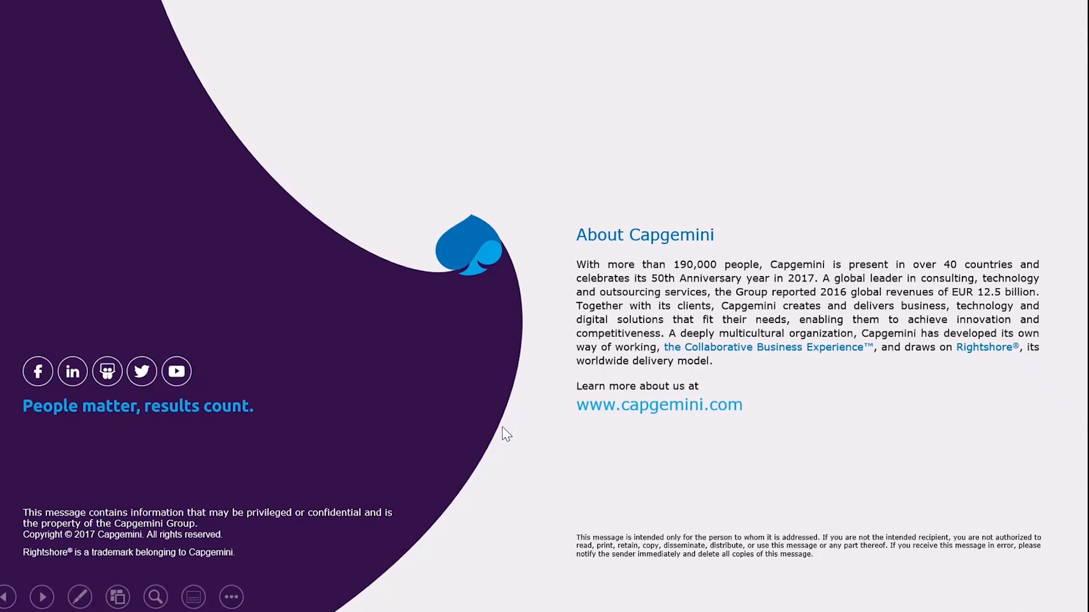